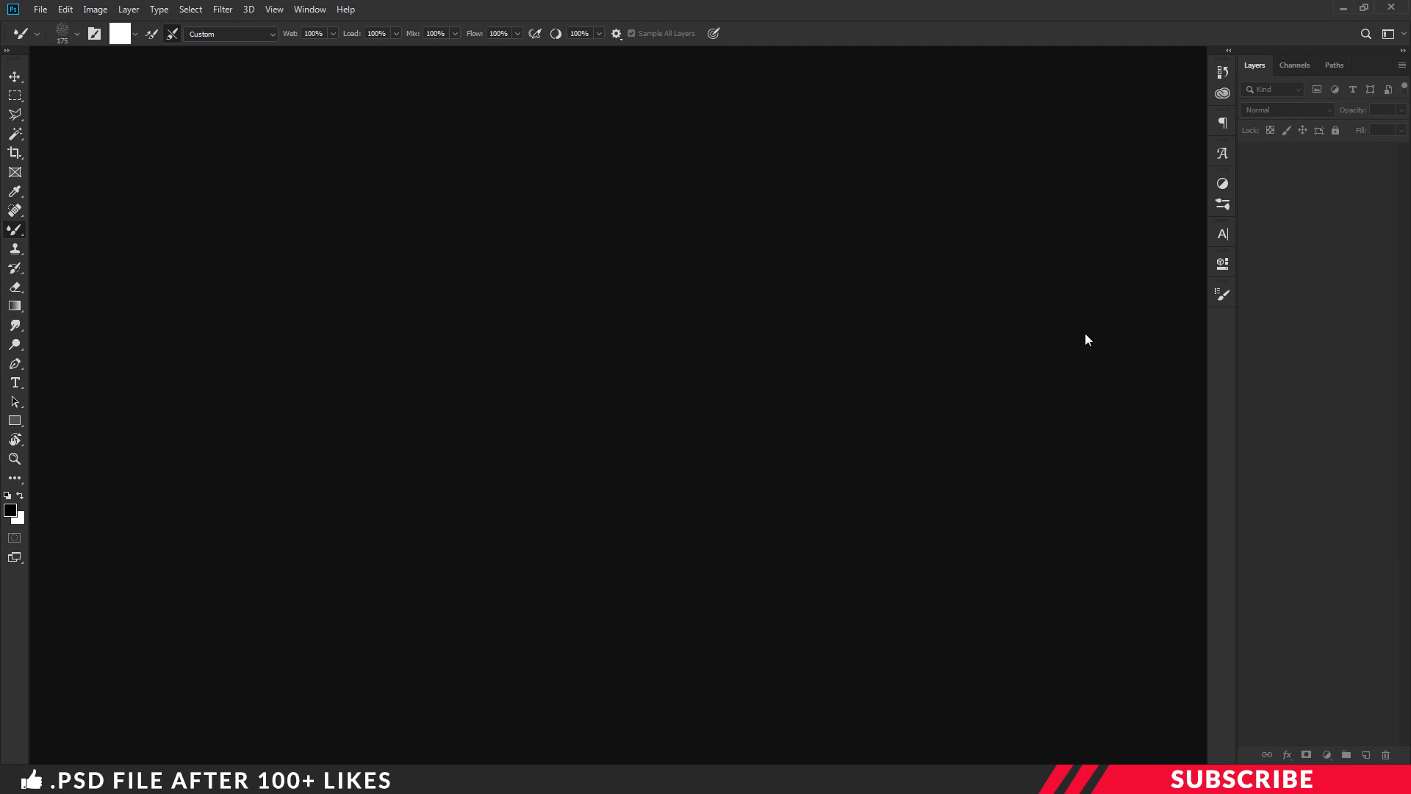
Switch to the Mixer Brush Tool and open the Paint Effect.psd document
right_click(14, 223)
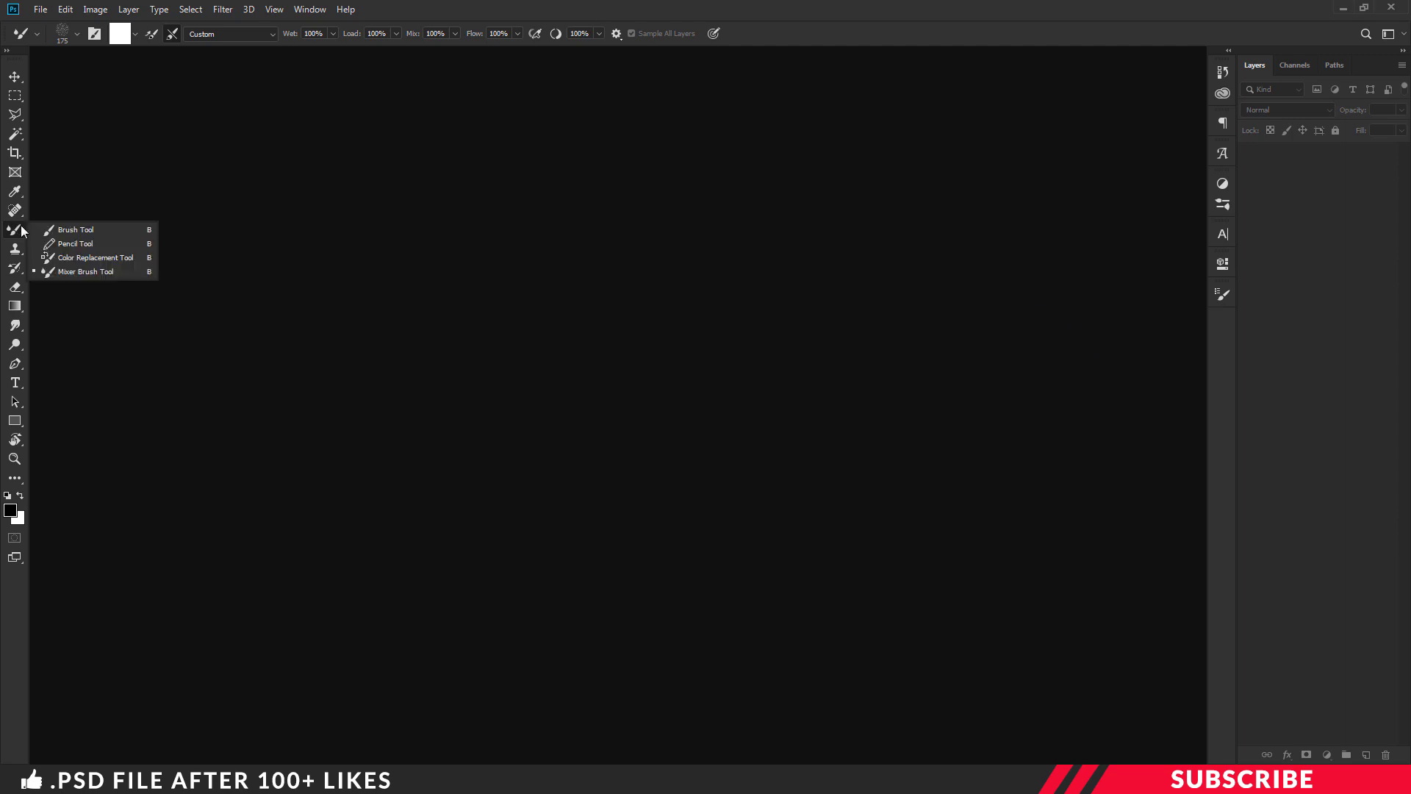
left_click(103, 272)
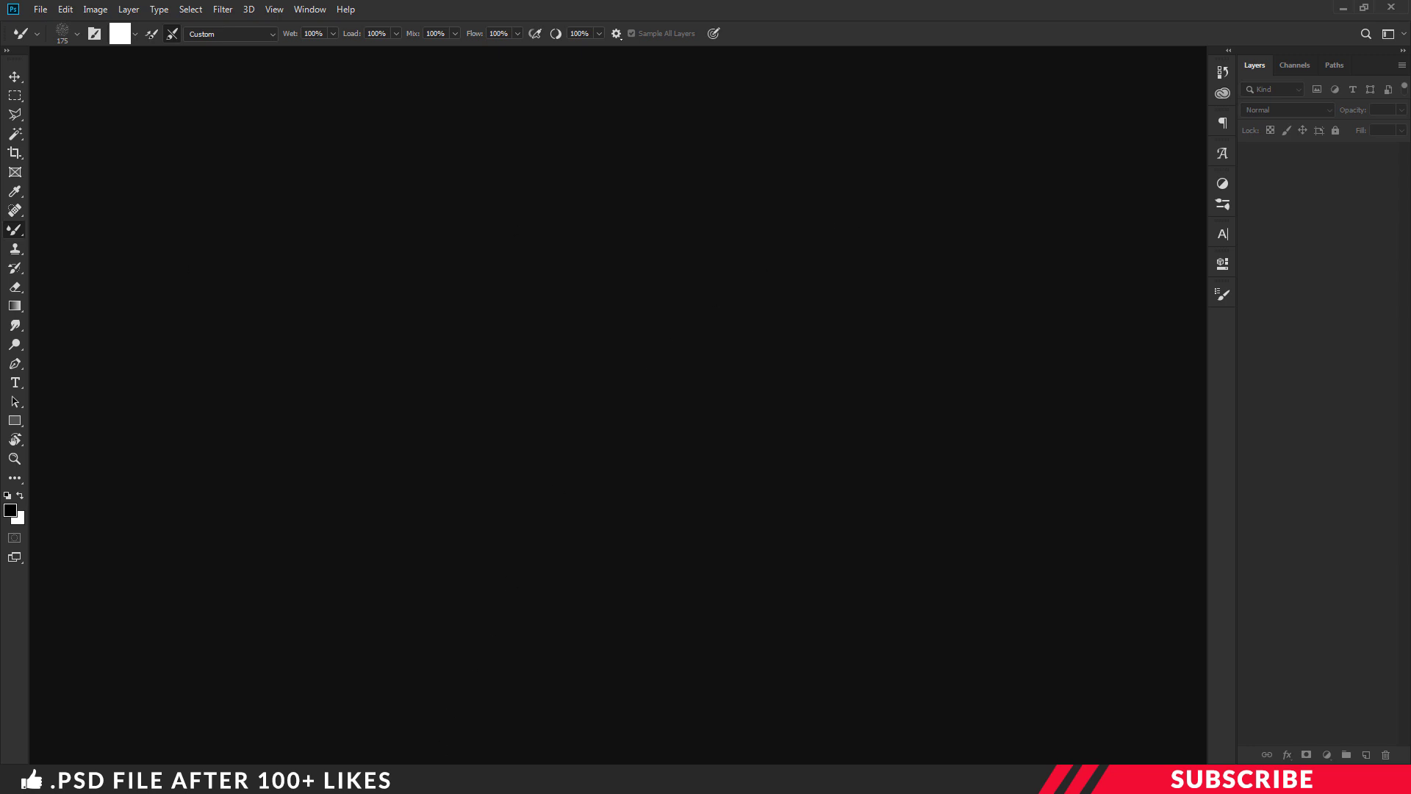
key("ctrl+o")
double_click(513, 275)
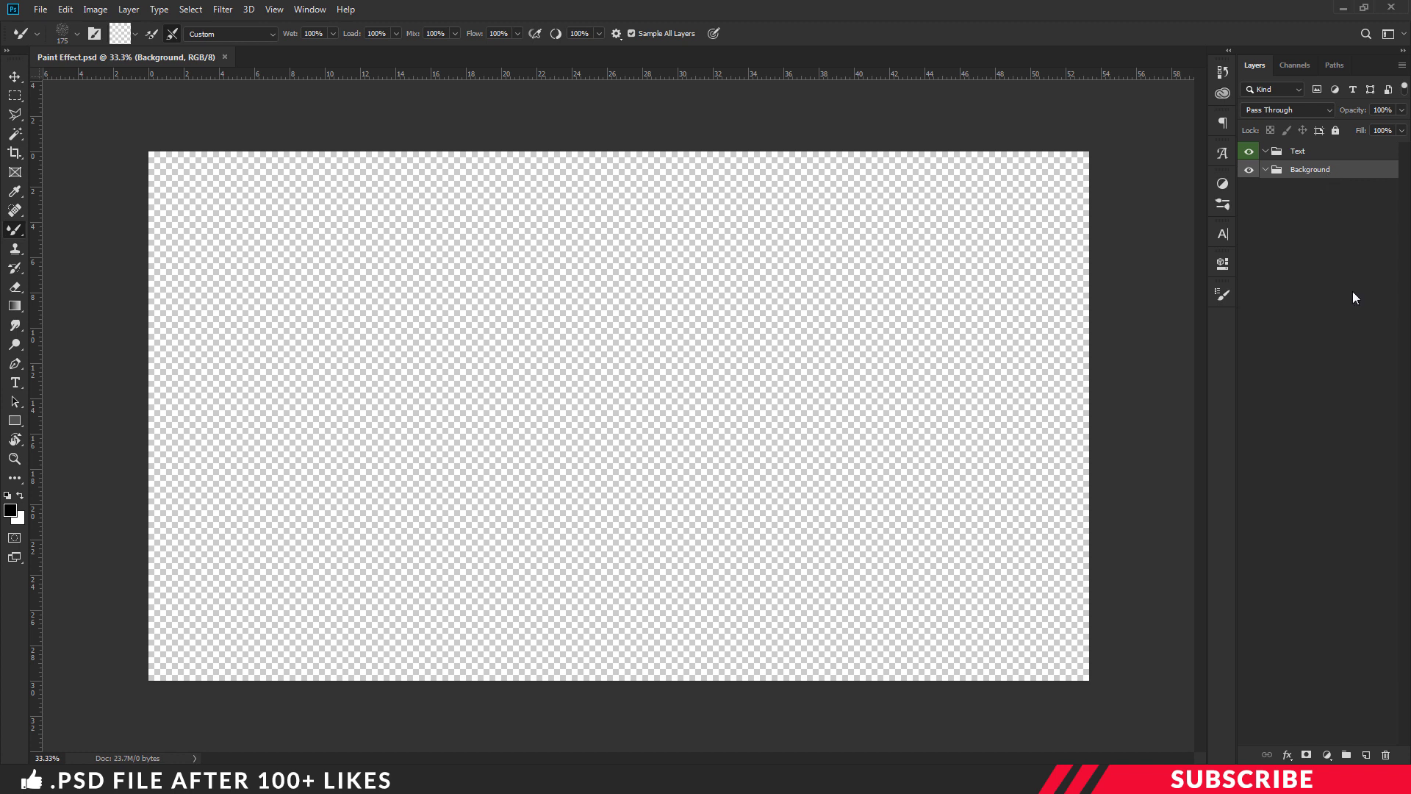
Add Layer 1 in the Background group and fill it with cream colour fffdf3
left_click(1365, 755)
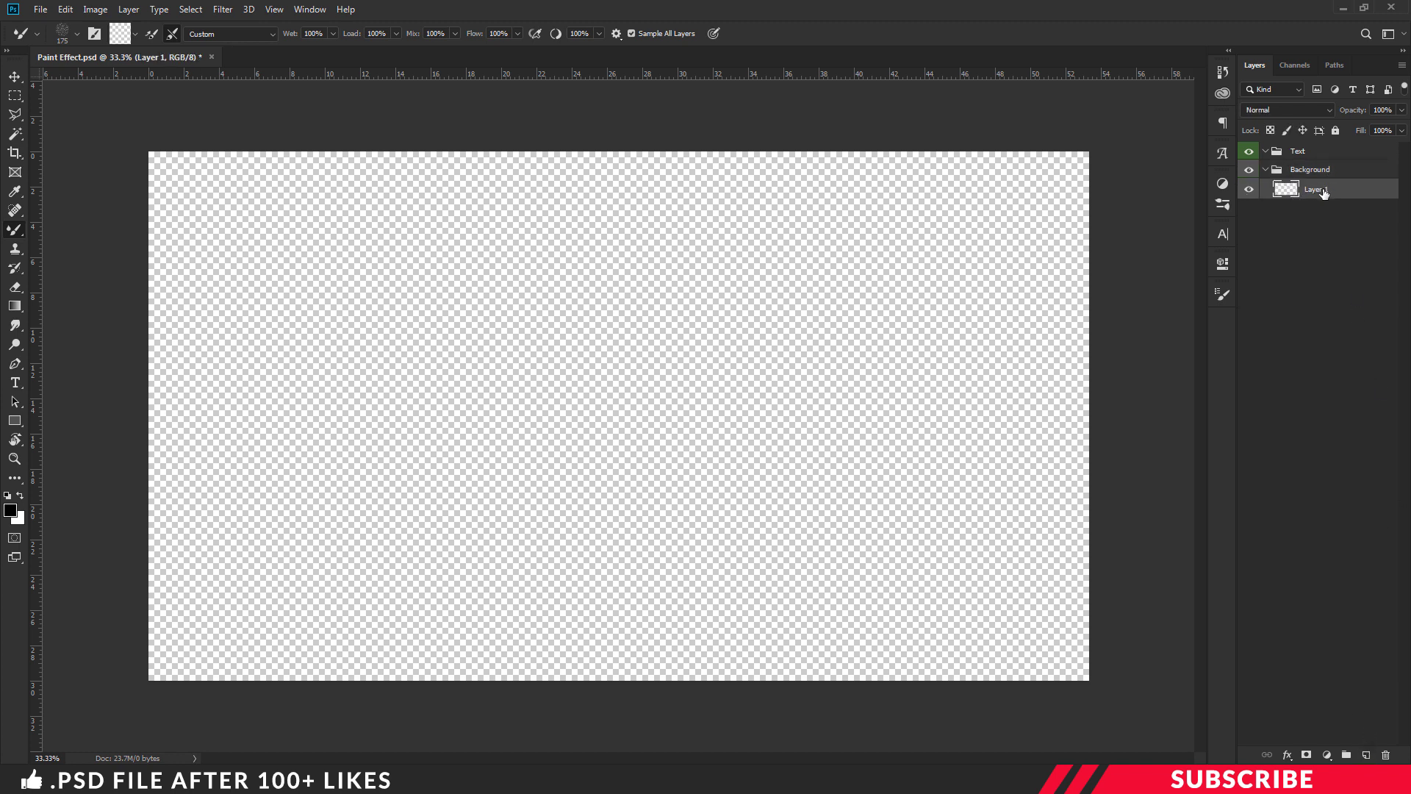
left_click(11, 508)
left_click(907, 291)
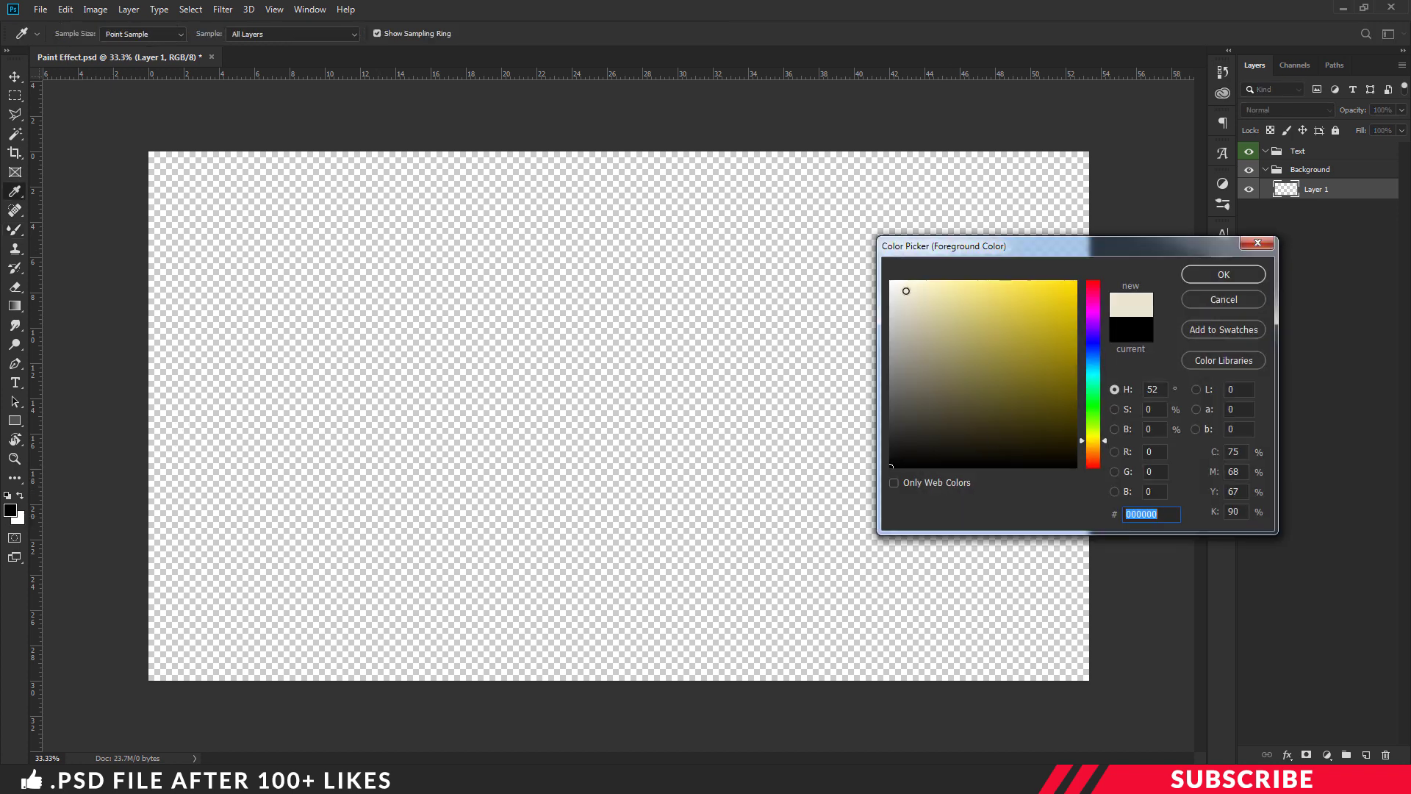
left_click_drag(906, 291, 899, 278)
left_click(1224, 274)
key("b")
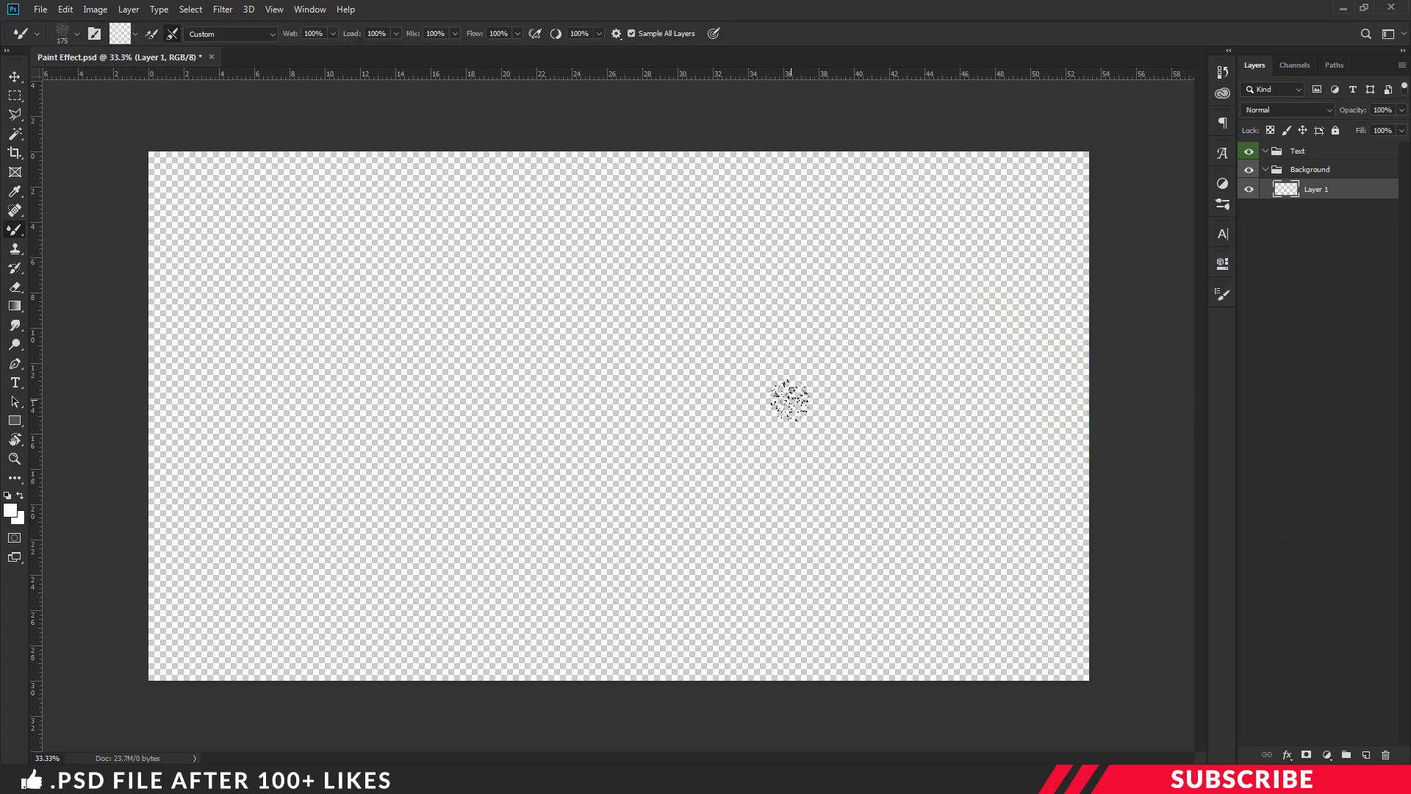
key("alt+BackSpace")
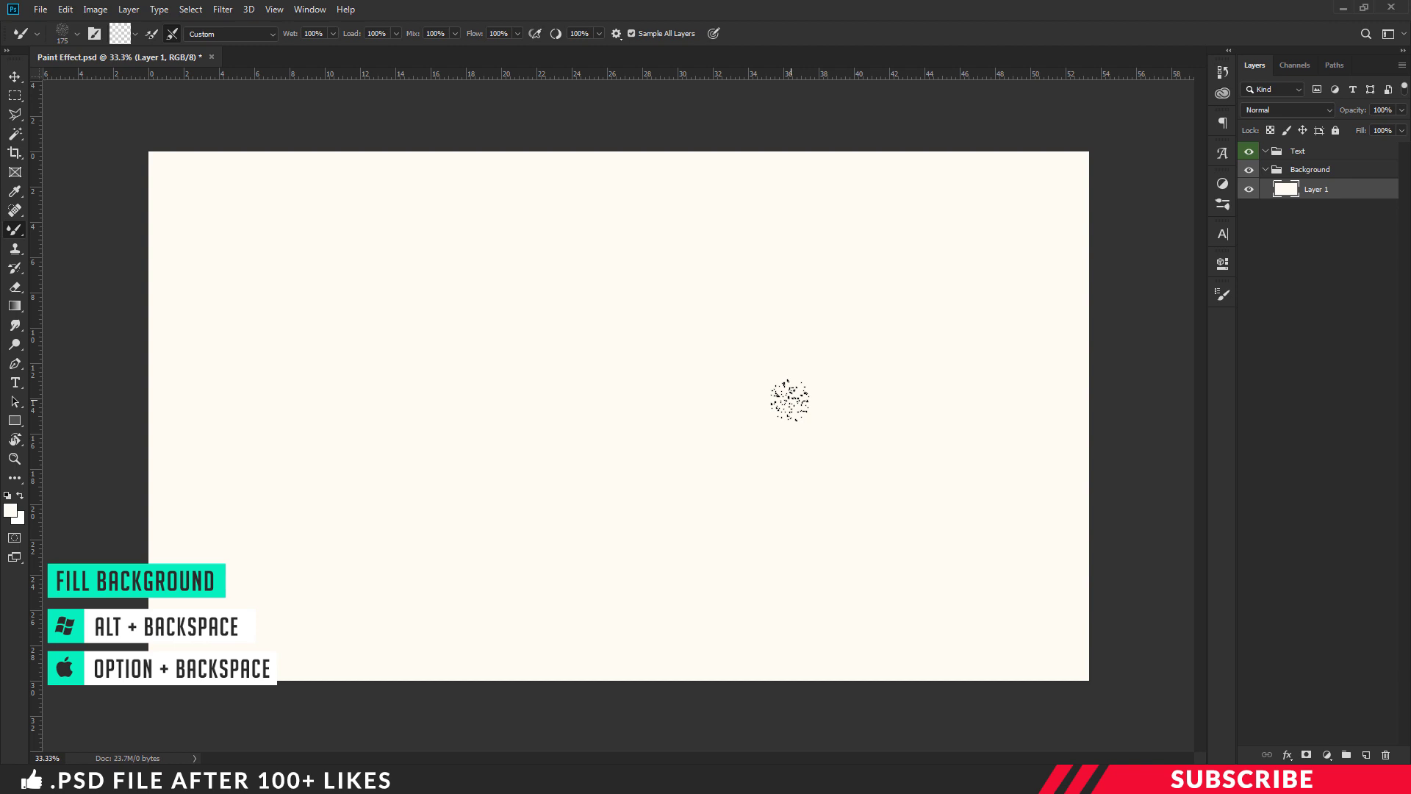
Add a new layer in the Text group and set the foreground colour to black 000000
key("v")
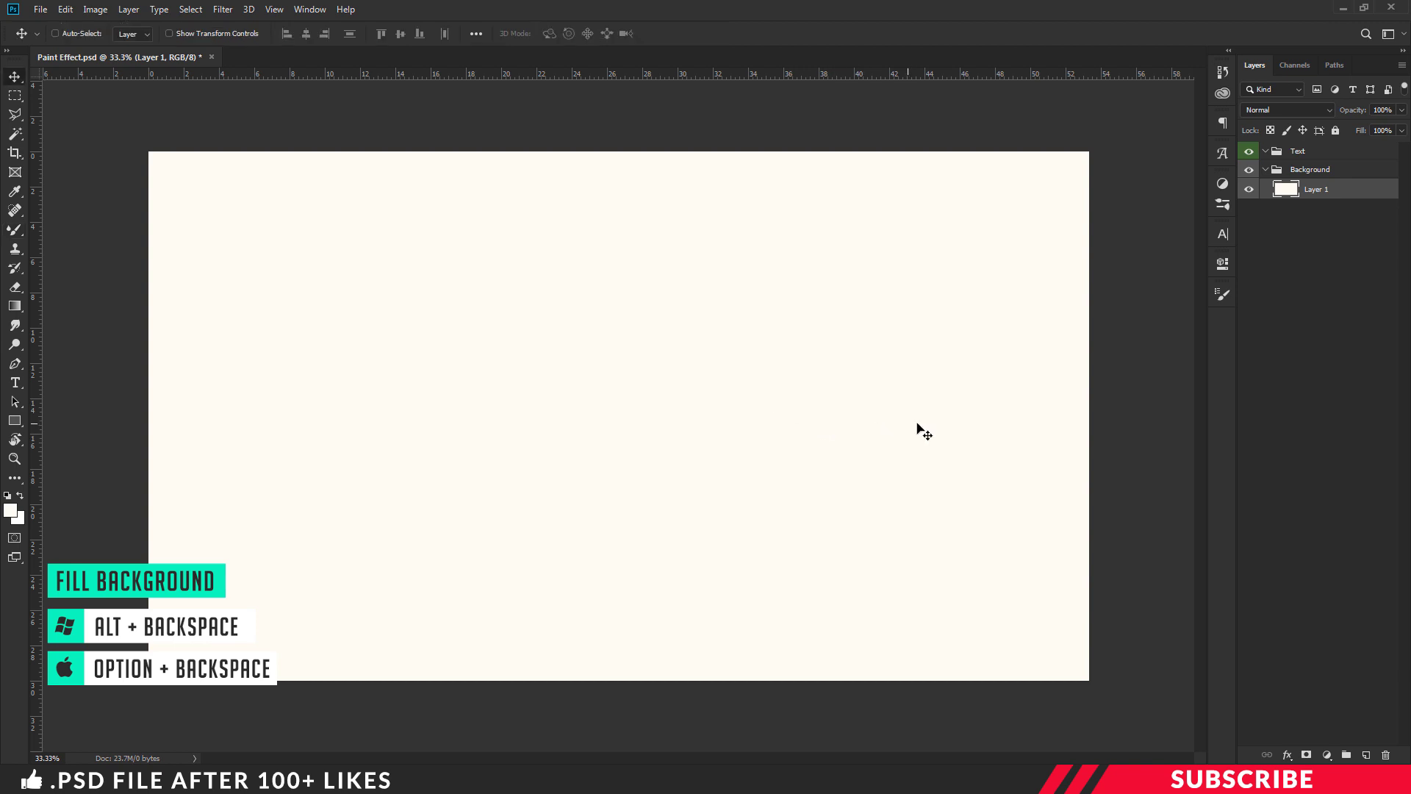
left_click(1307, 151)
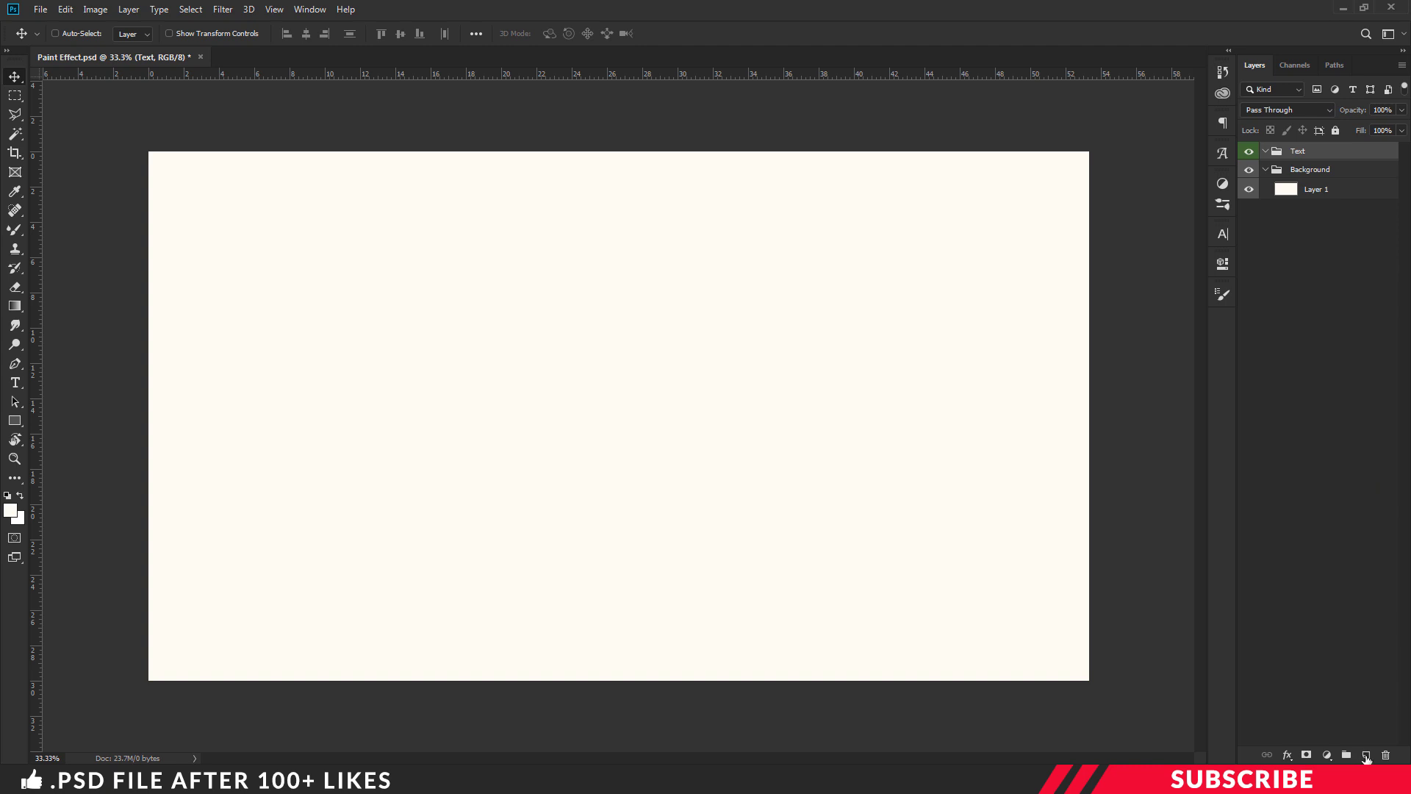
left_click(1366, 756)
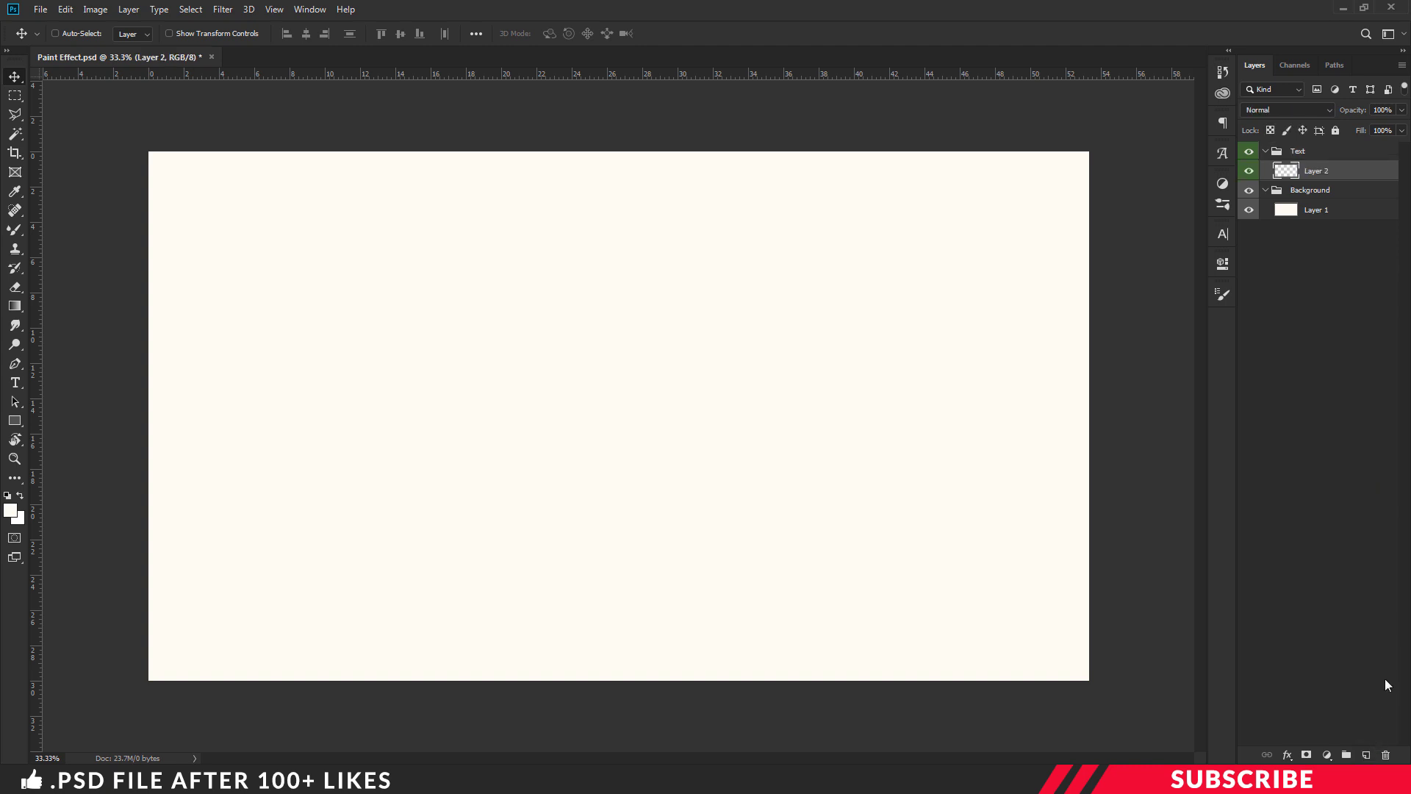
left_click(11, 512)
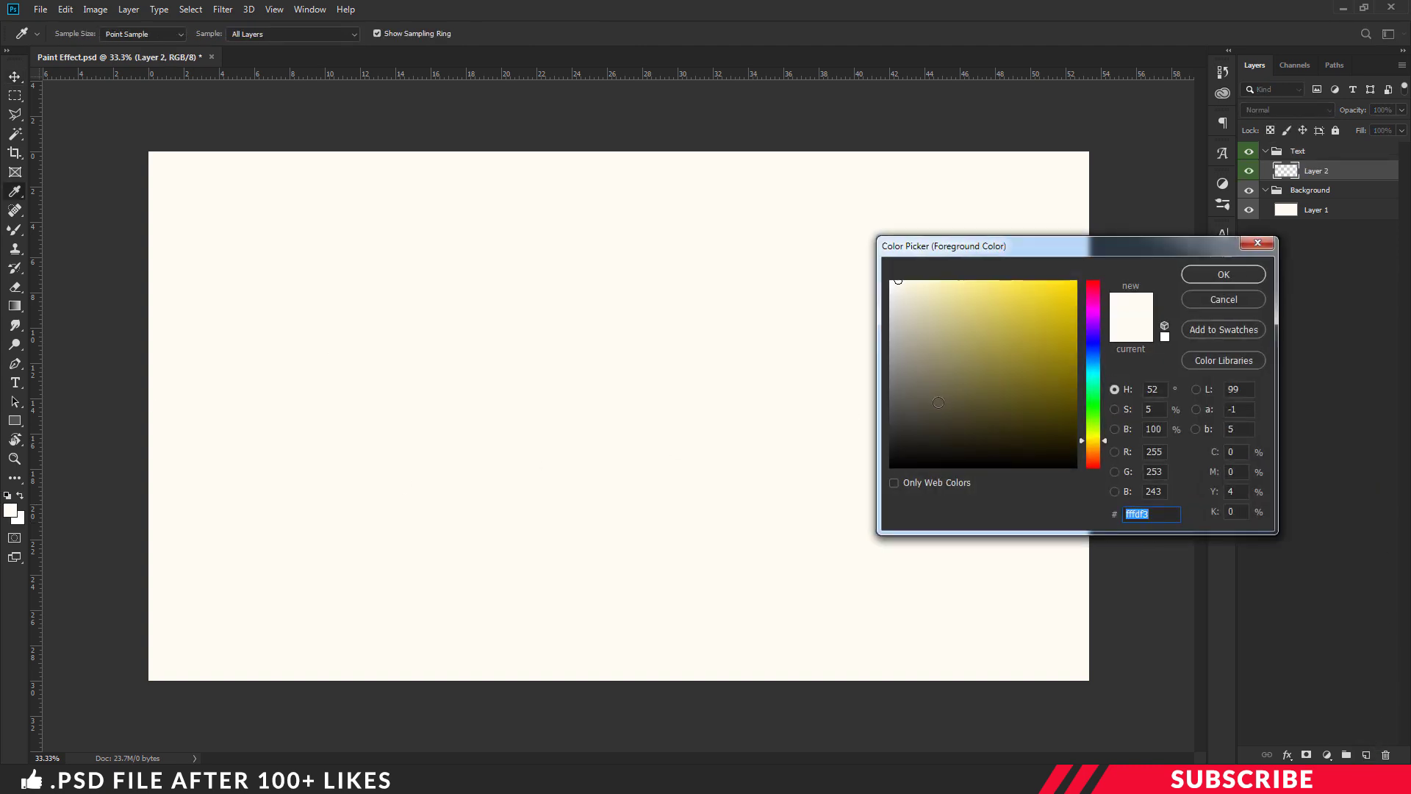
type("000000")
left_click(1223, 275)
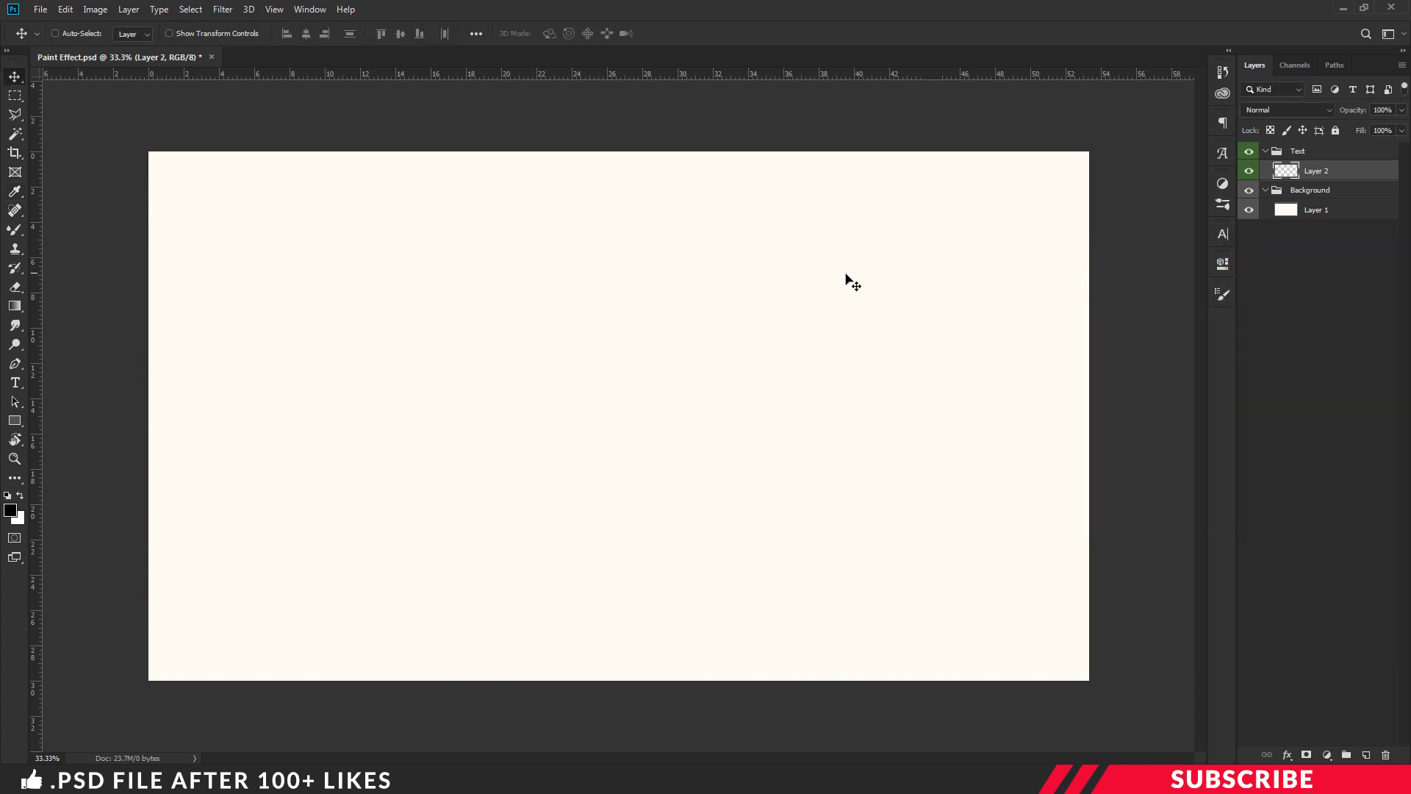
Type the word 'Paint' and move it to the centre of the canvas
key("t")
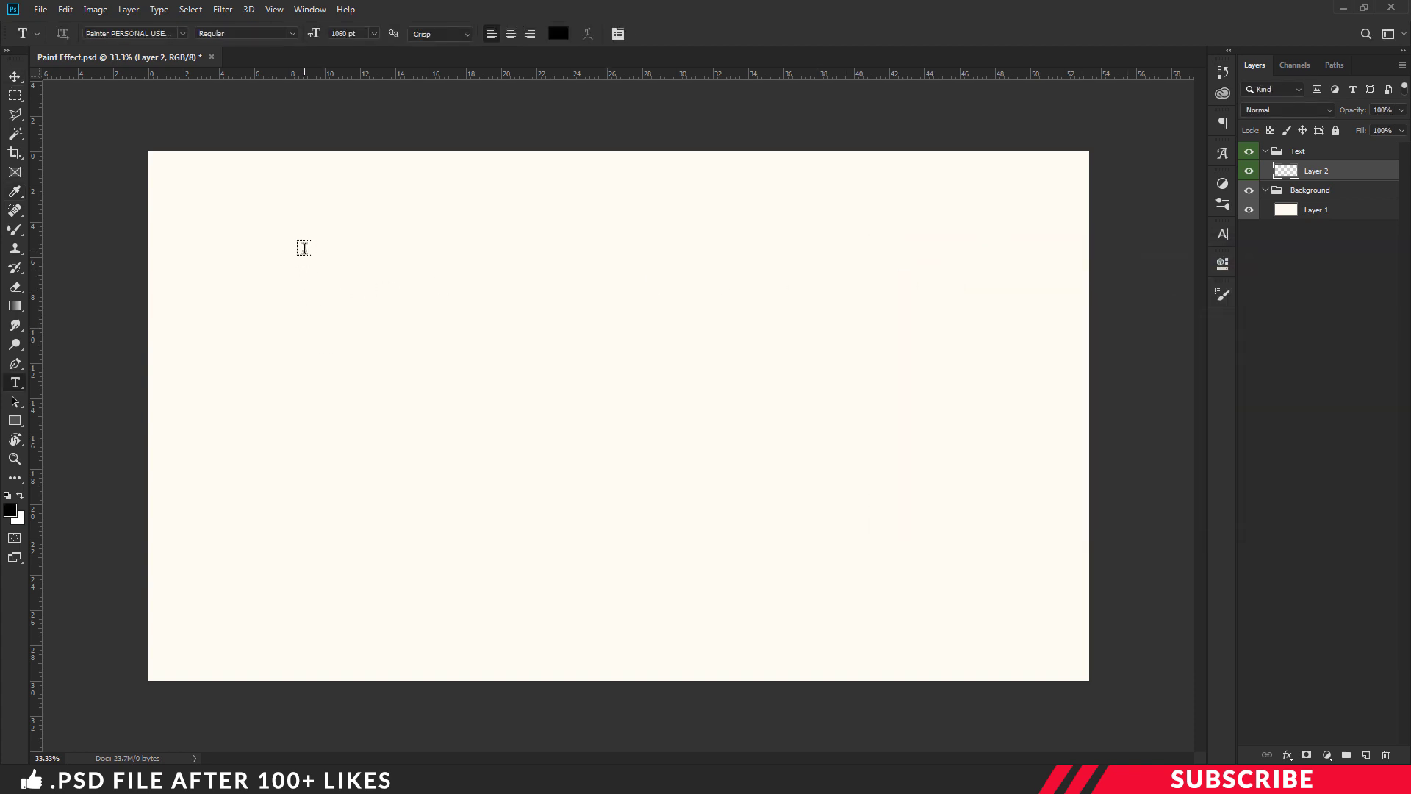
left_click(334, 379)
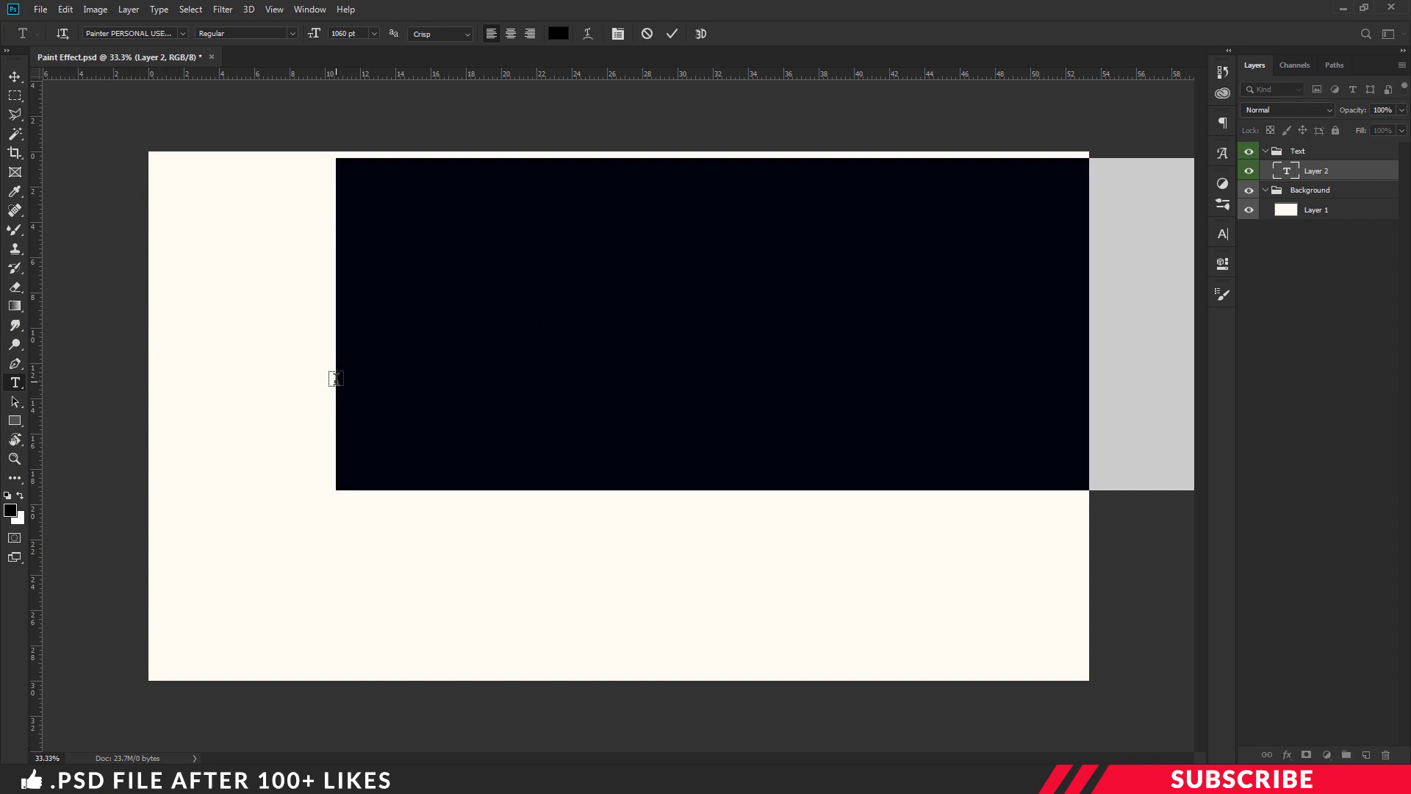
type("P")
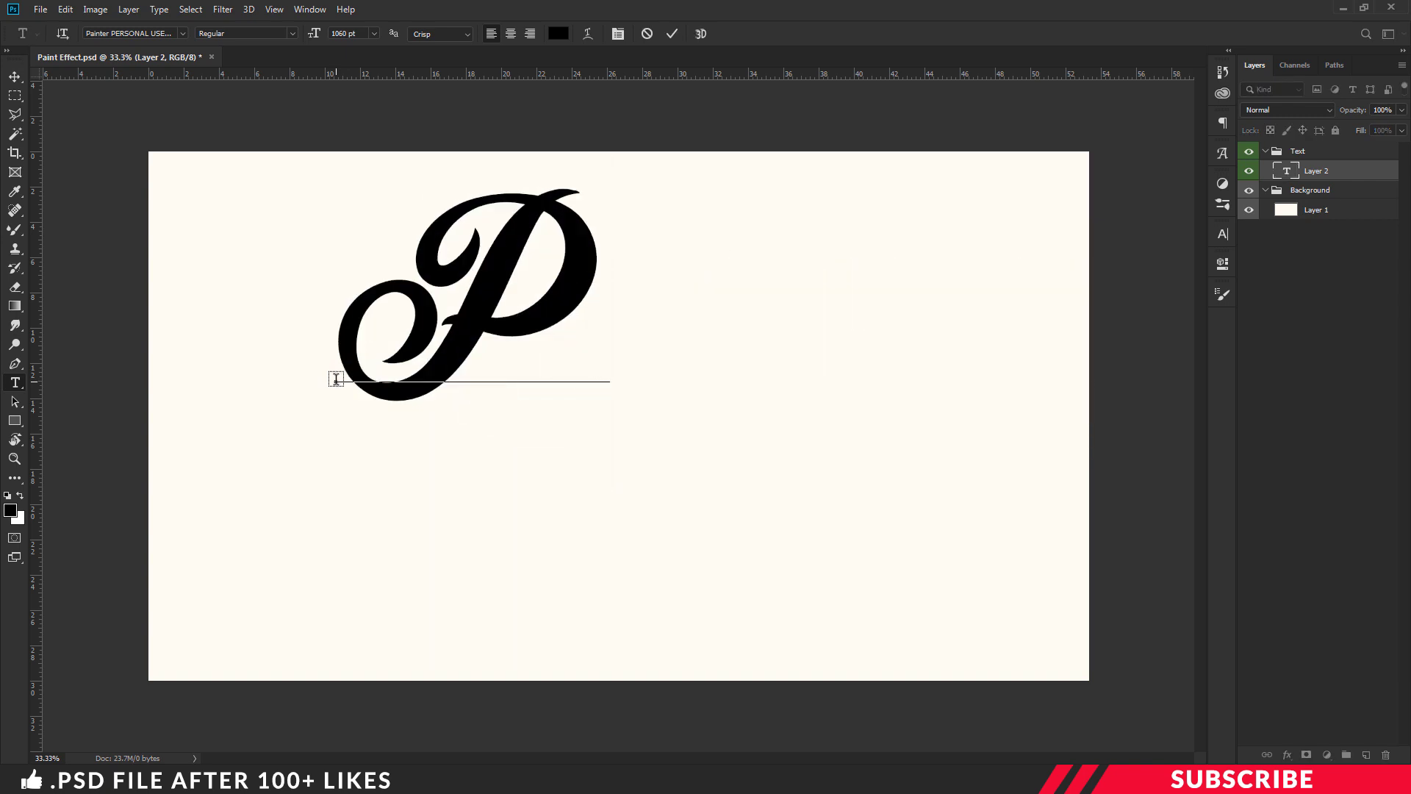
type(" aint")
key("ctrl+Return")
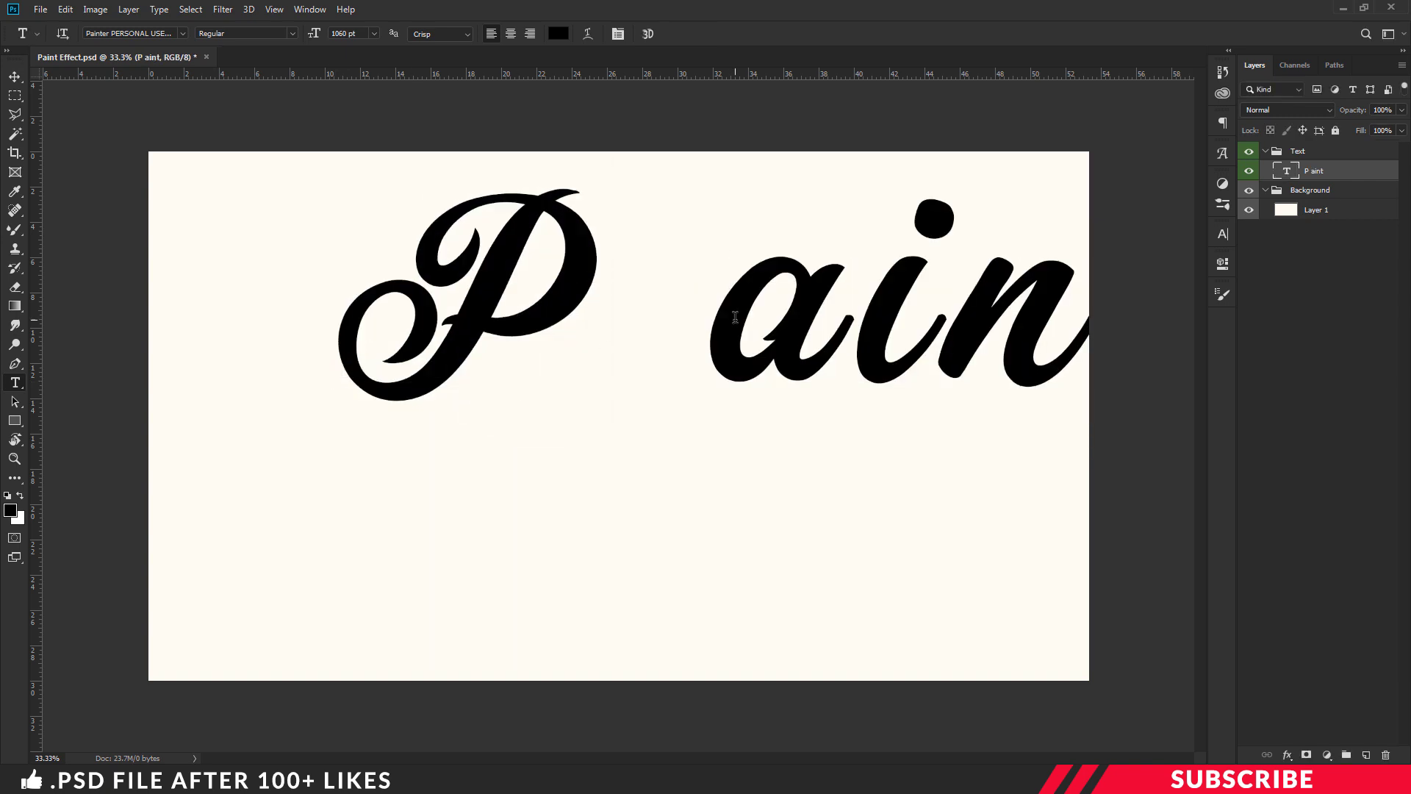
key("v")
mouse_move(841, 335)
left_mouse_down()
mouse_move(726, 430)
mouse_move(742, 422)
left_mouse_up()
Set the text's letter spacing (tracking) to 75 in the Character panel
key("t")
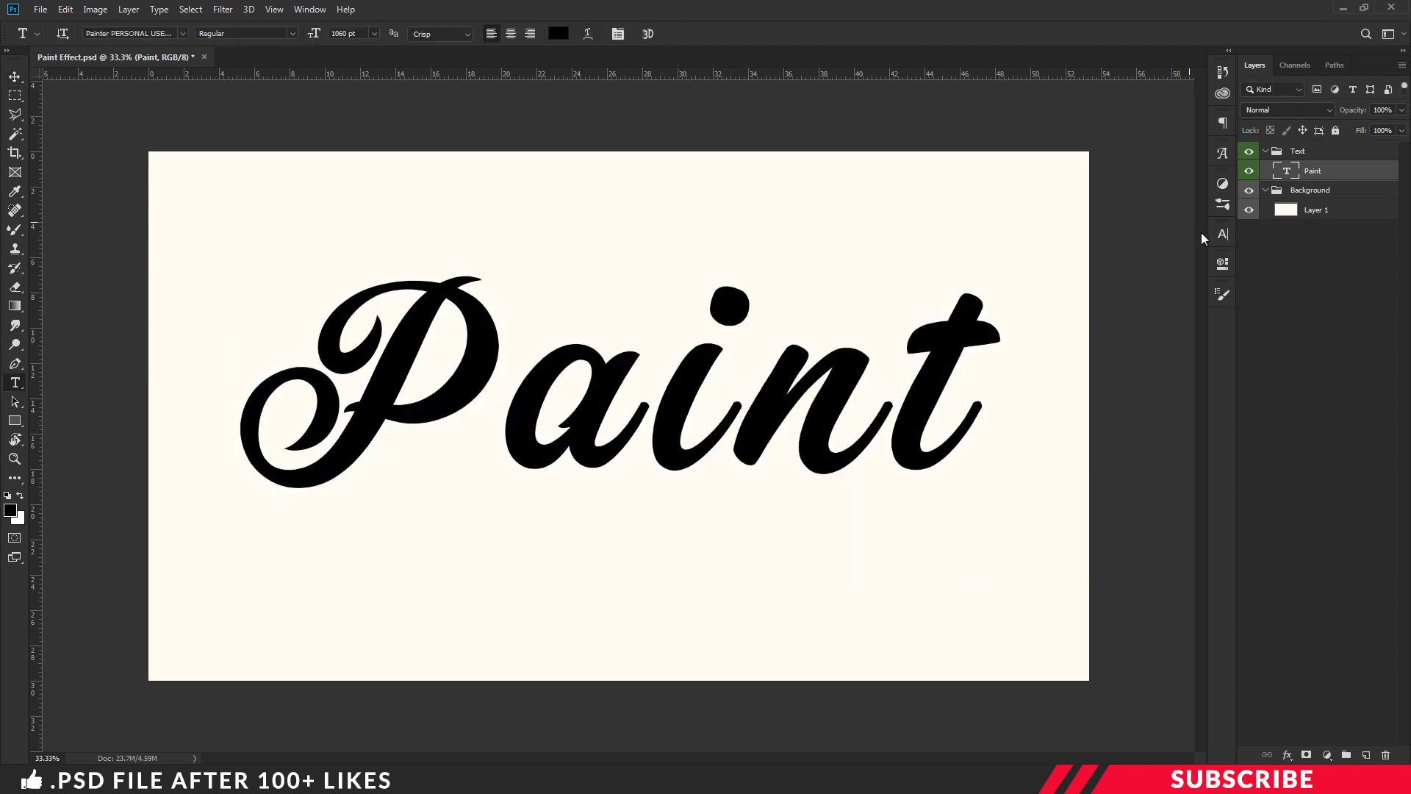
left_click(1222, 234)
left_click(1197, 287)
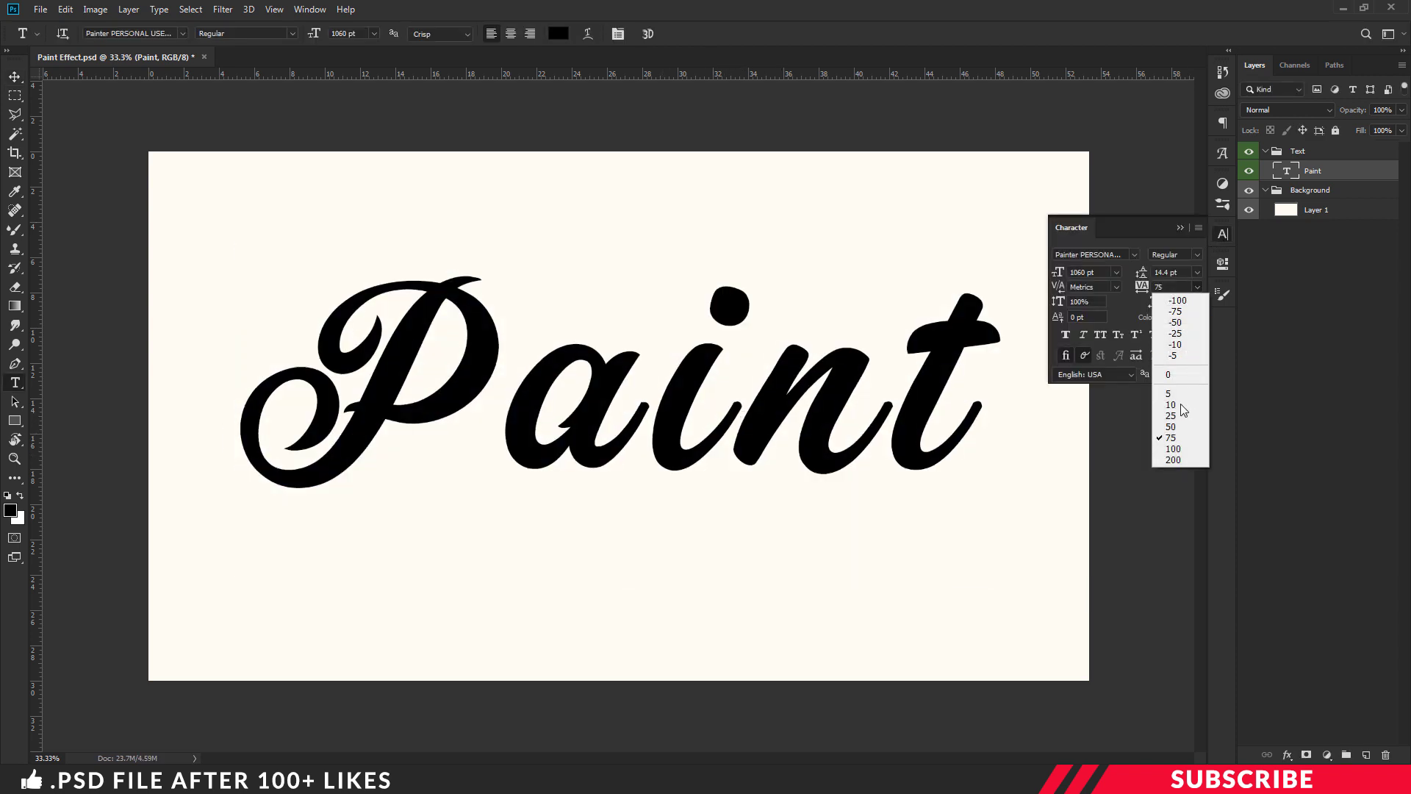
left_click(1222, 236)
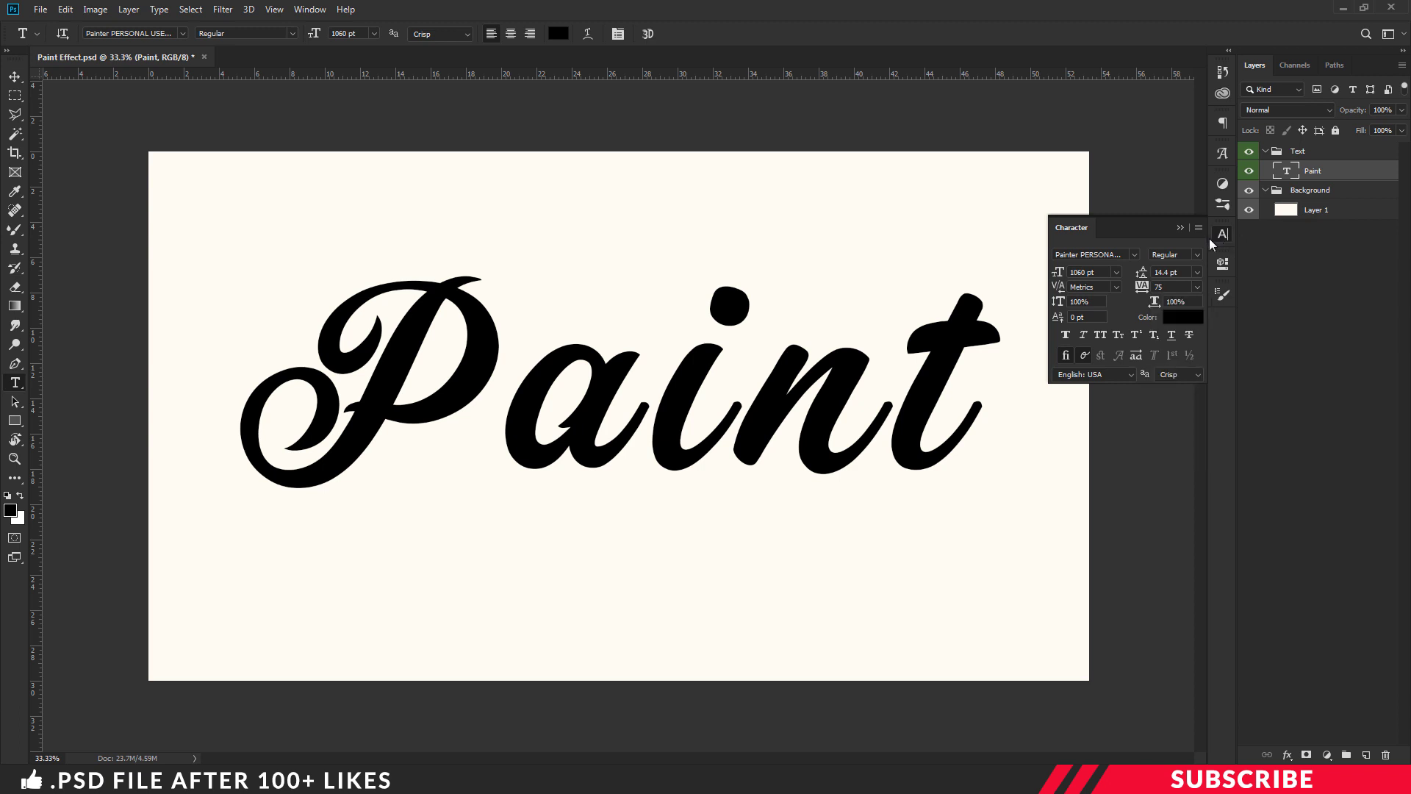
left_click(1220, 233)
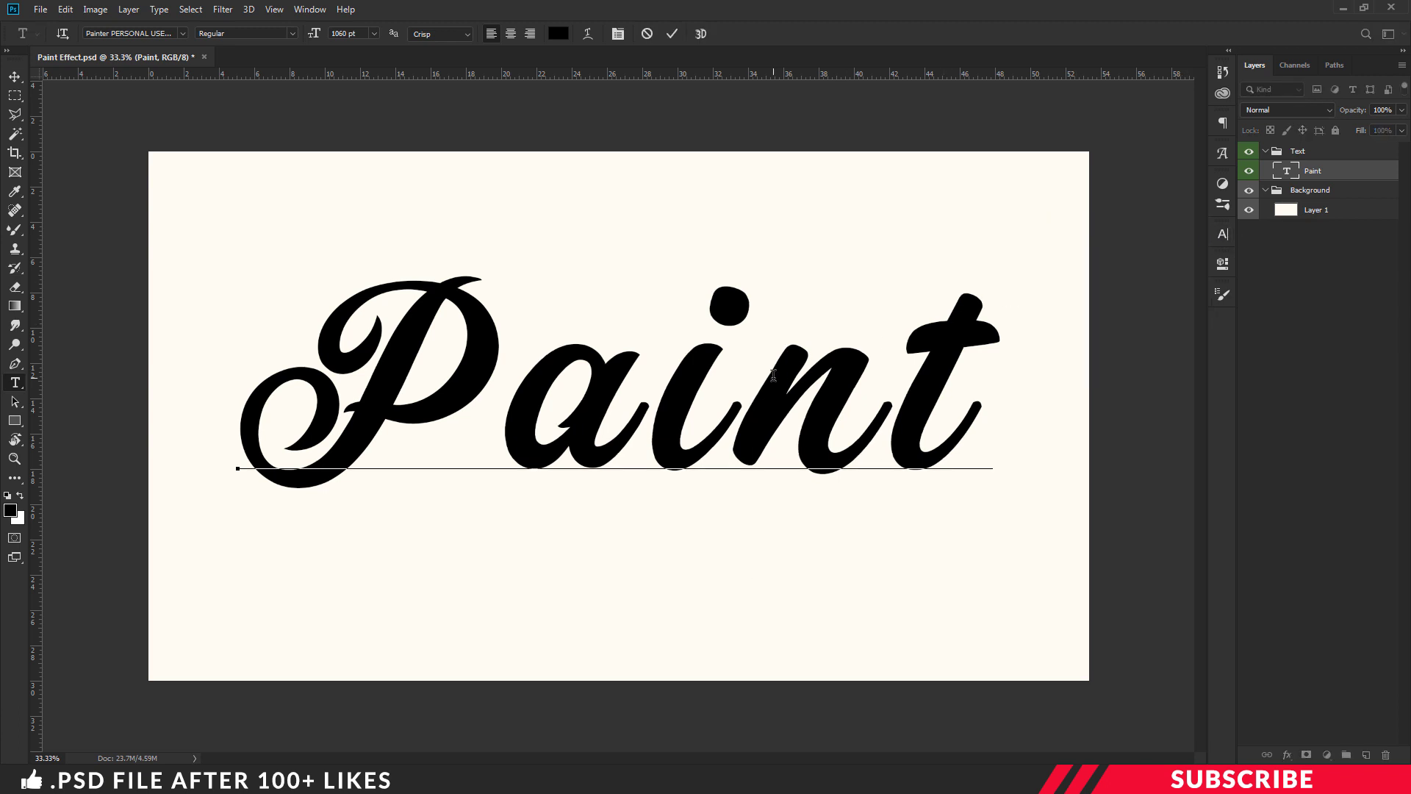
Open Image 1 from the Project File folder in Adobe Photoshop
key("v")
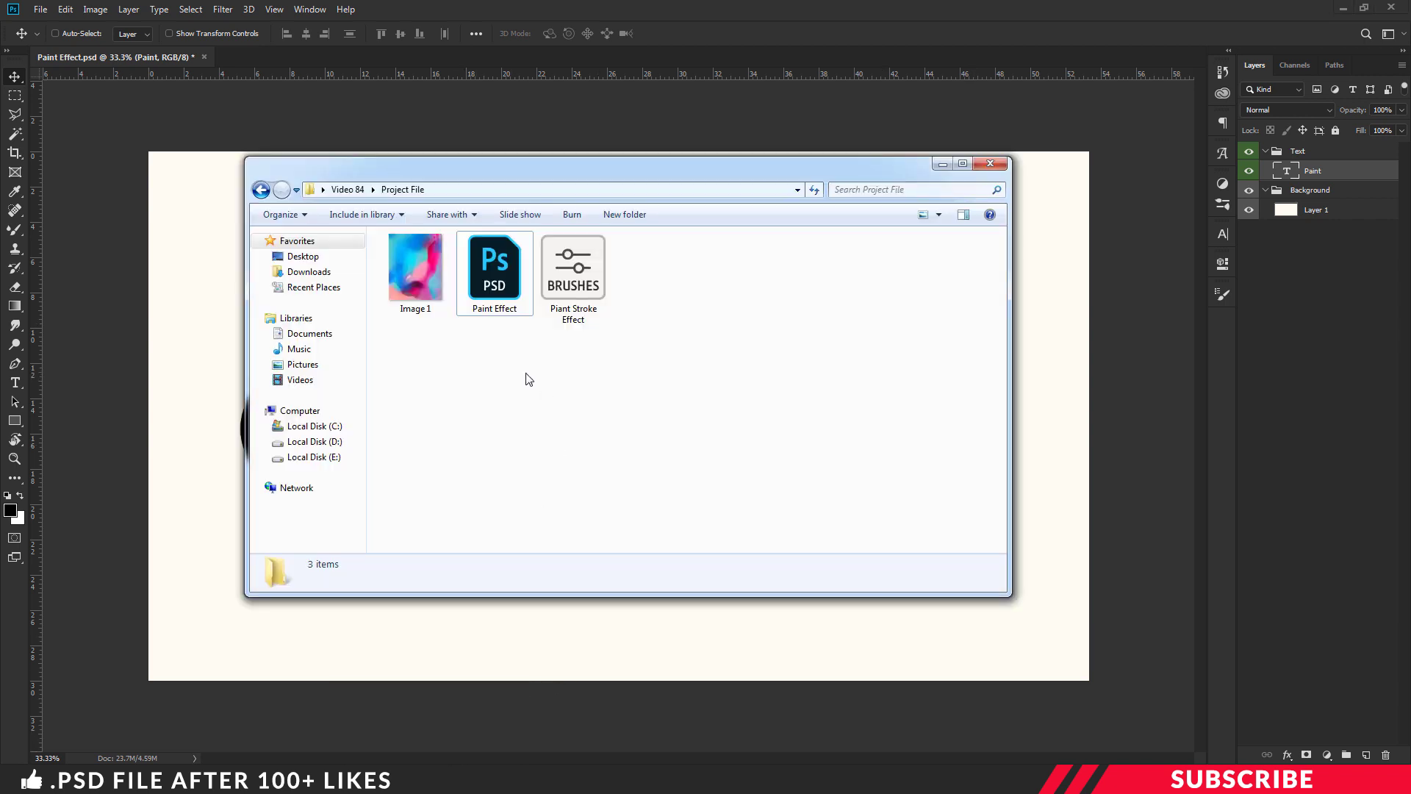
left_click(416, 271)
right_click(416, 270)
left_click(661, 437)
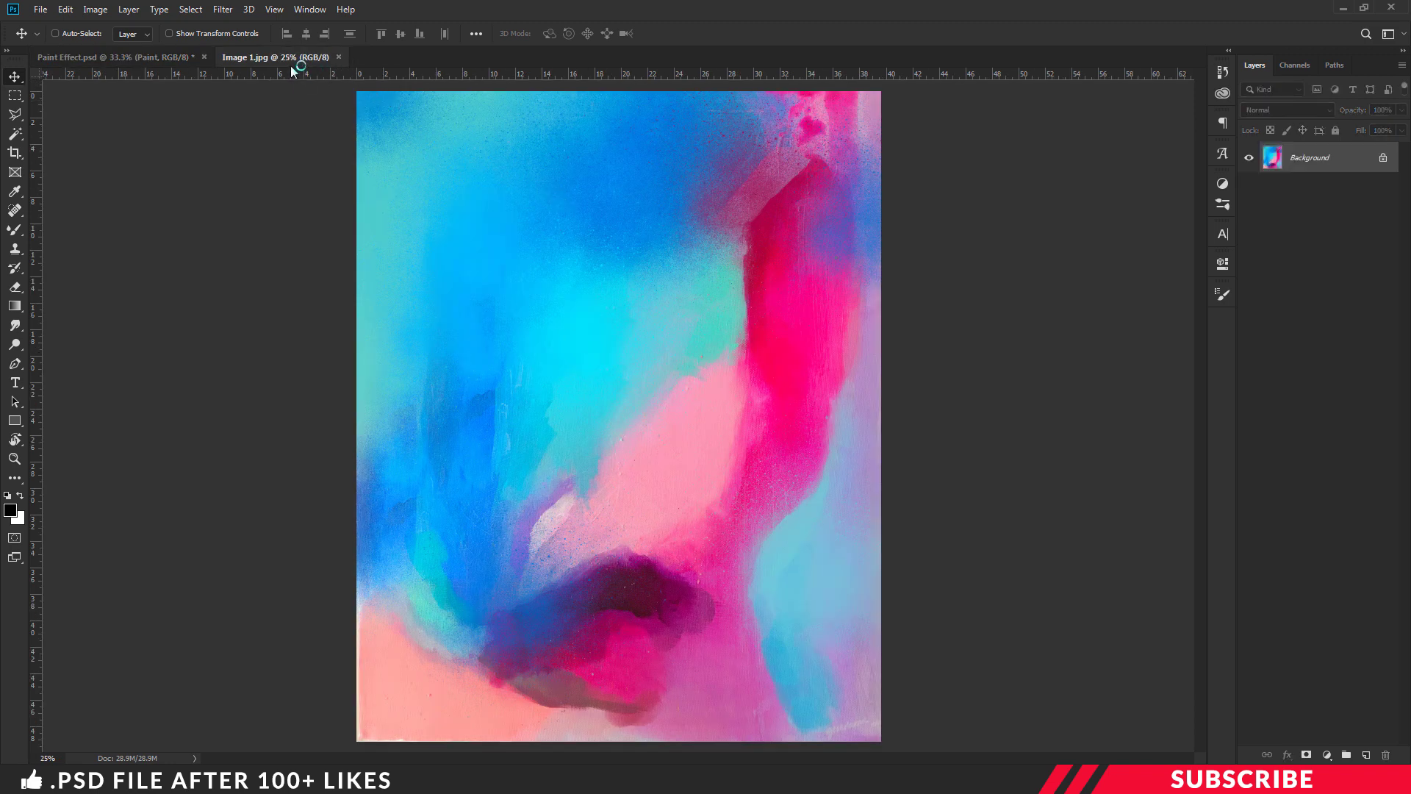
Drag the Image 1 texture into Paint Effect, shift it left and up, and lower its opacity
left_click_drag(290, 59, 312, 89)
left_click_drag(470, 263, 834, 287)
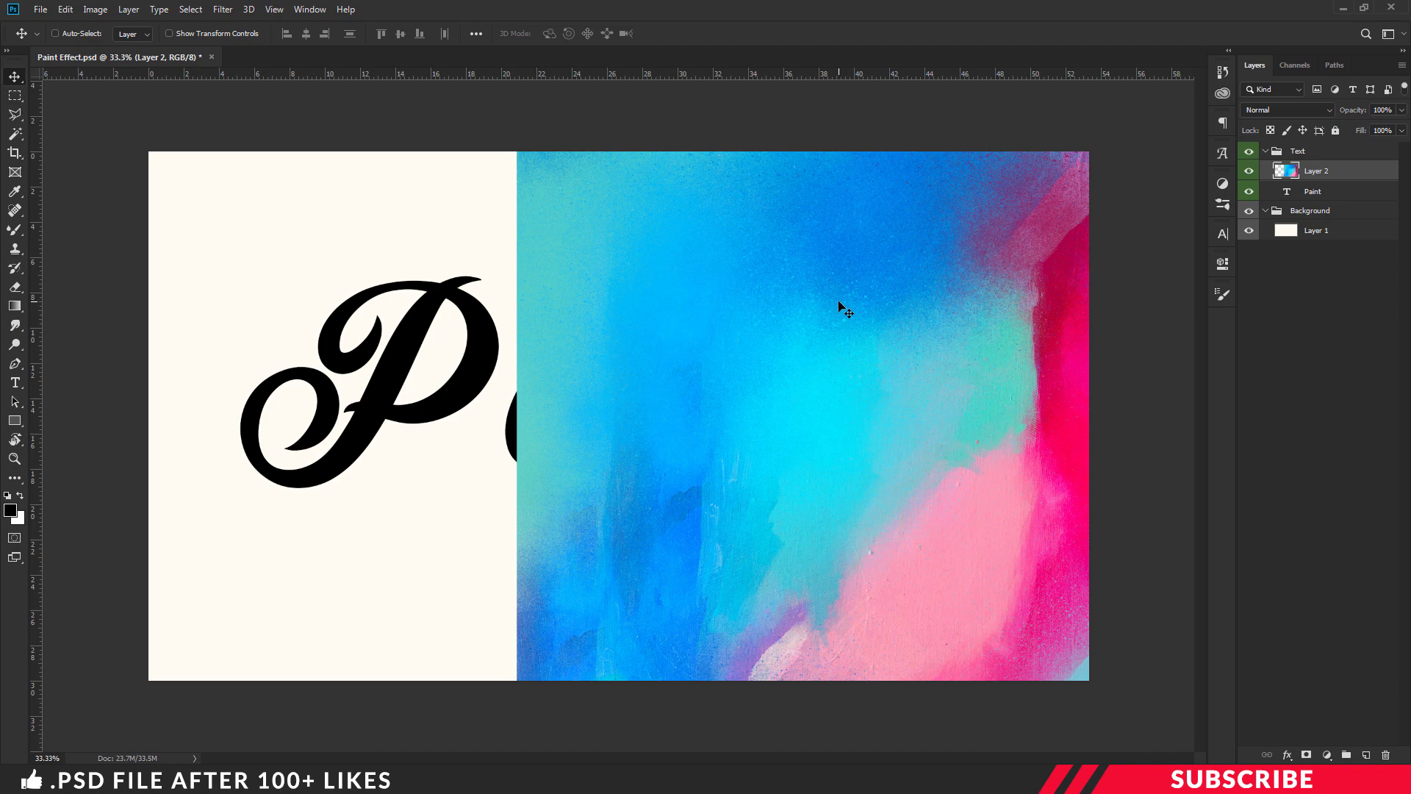
left_click_drag(835, 323, 699, 314)
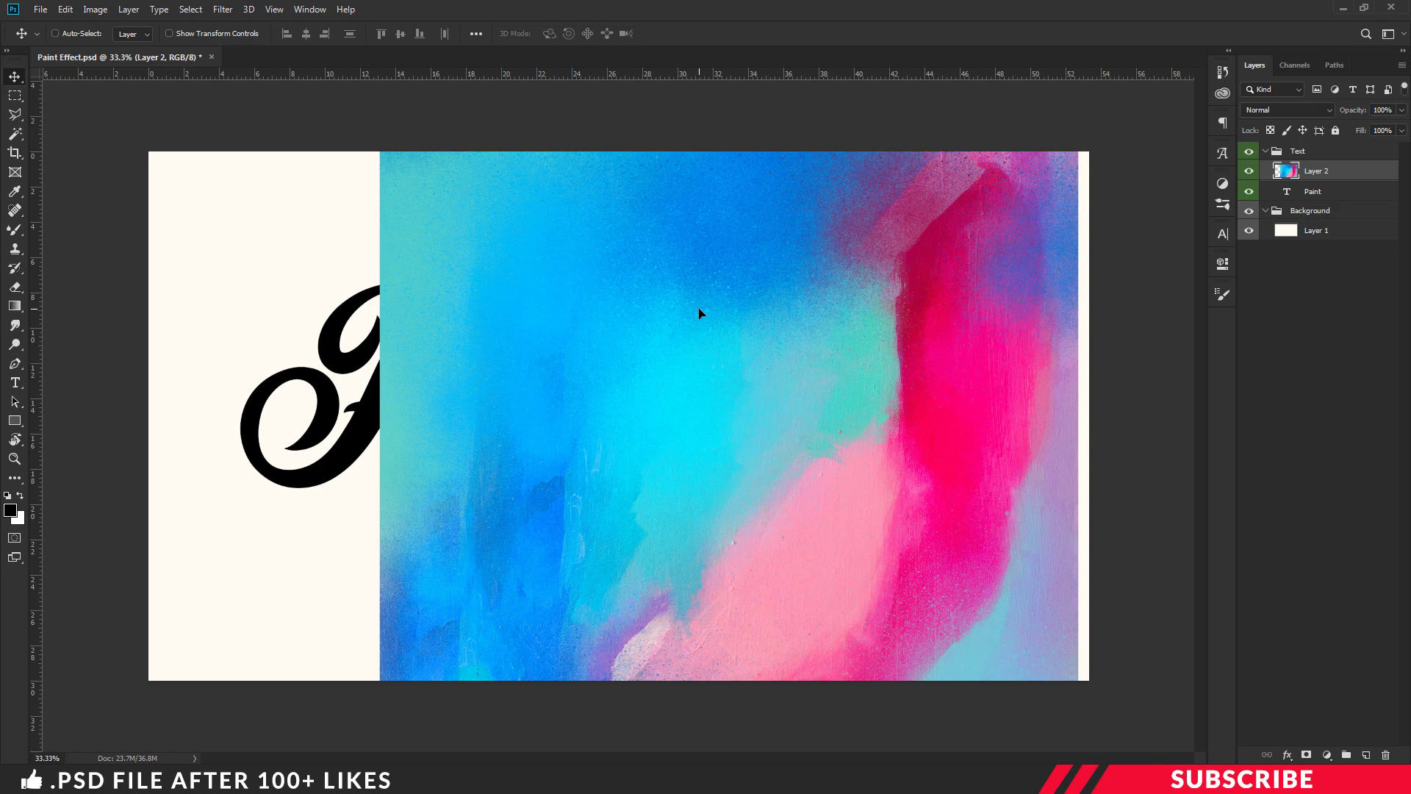
left_click_drag(711, 329, 714, 264)
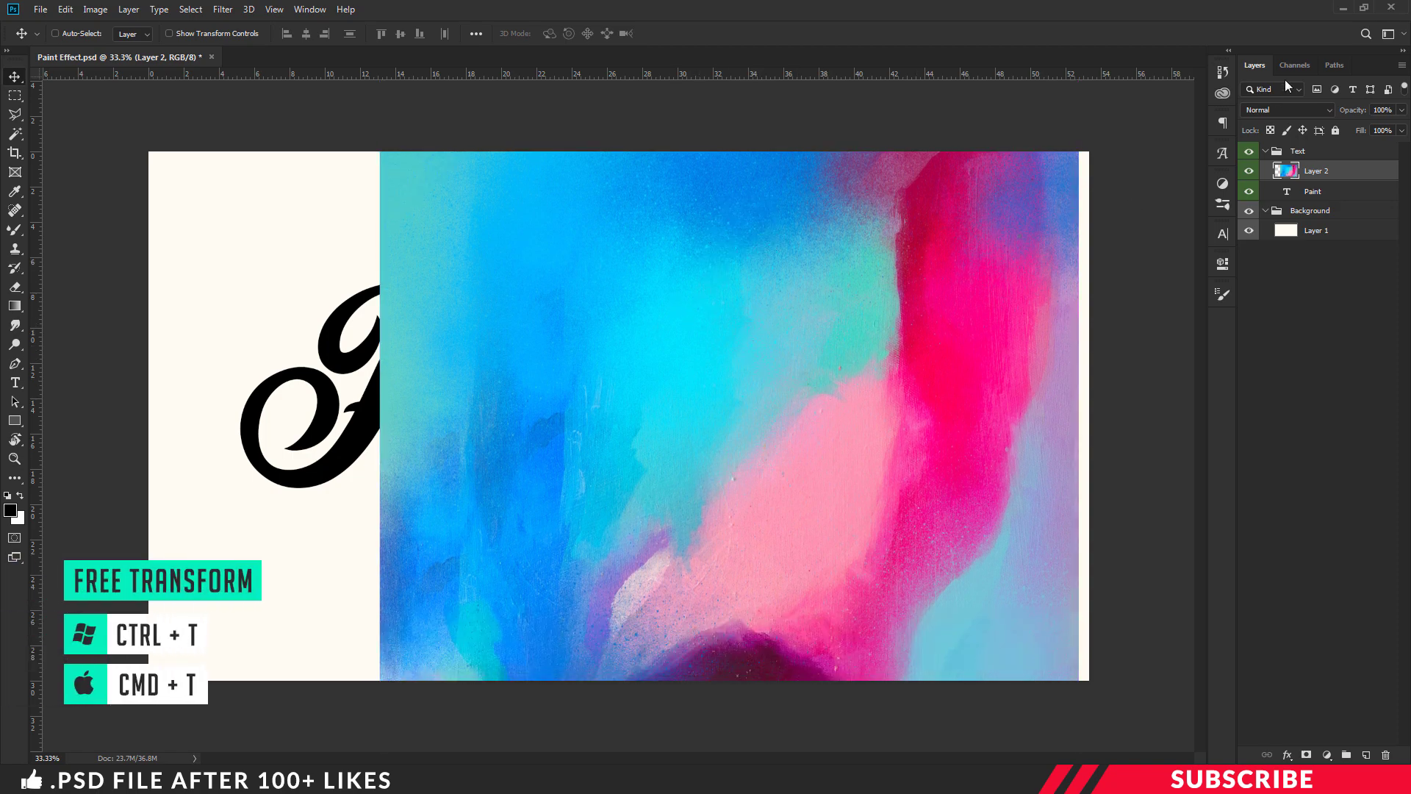
left_click_drag(1365, 112, 1303, 207)
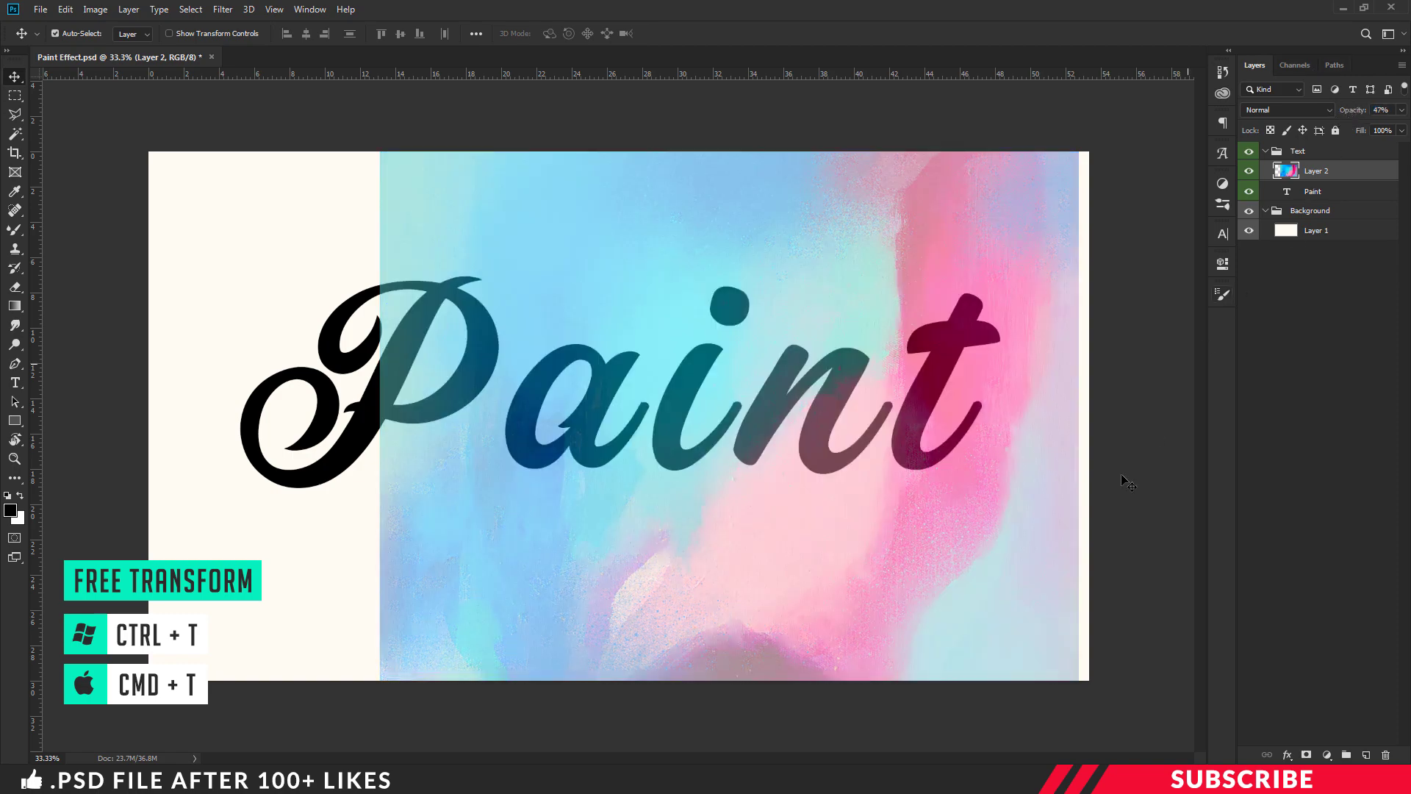
Scale the texture down, rotate it about 13°, and position it over the letter P
key("ctrl+t")
key("ctrl+minus")
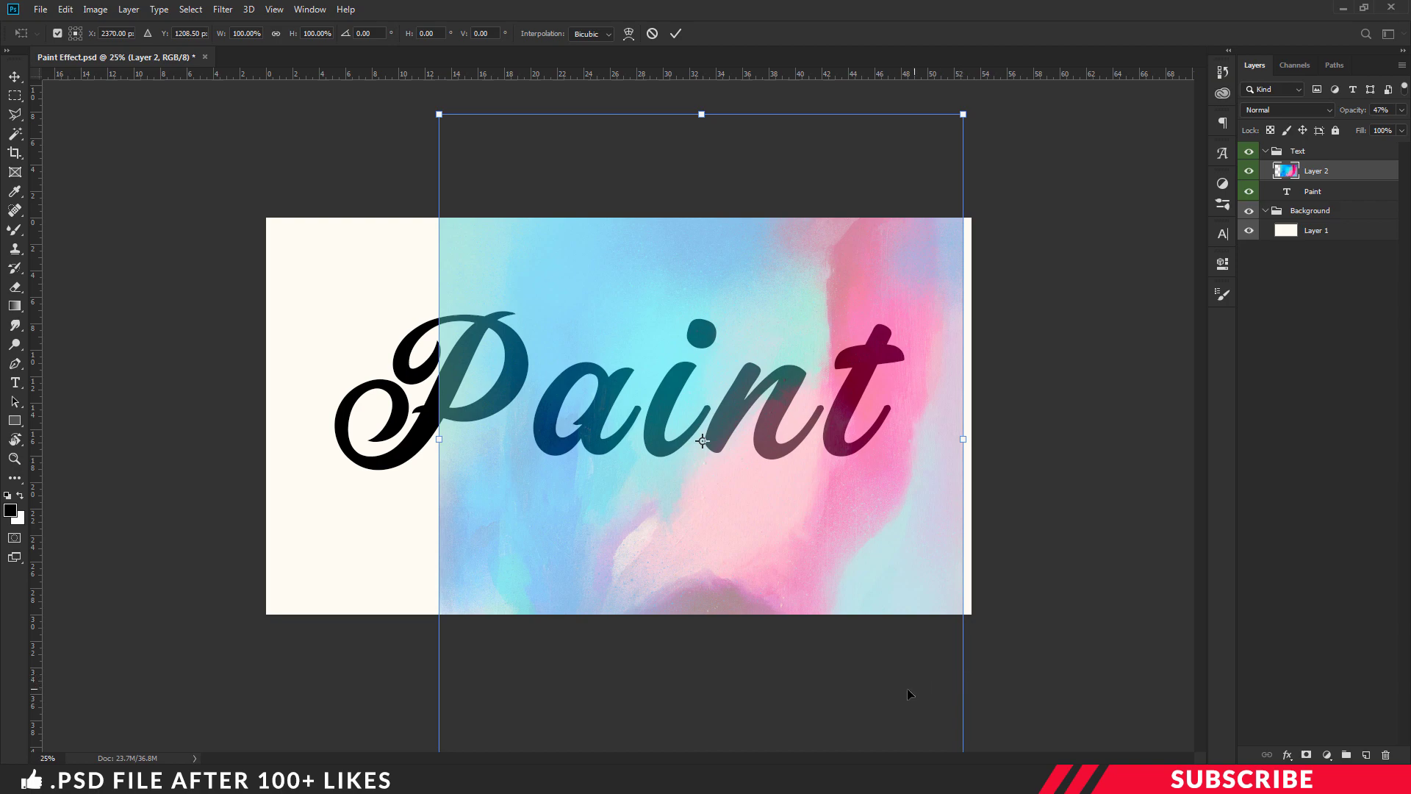
key("ctrl+minus")
left_click_drag(816, 612, 661, 410)
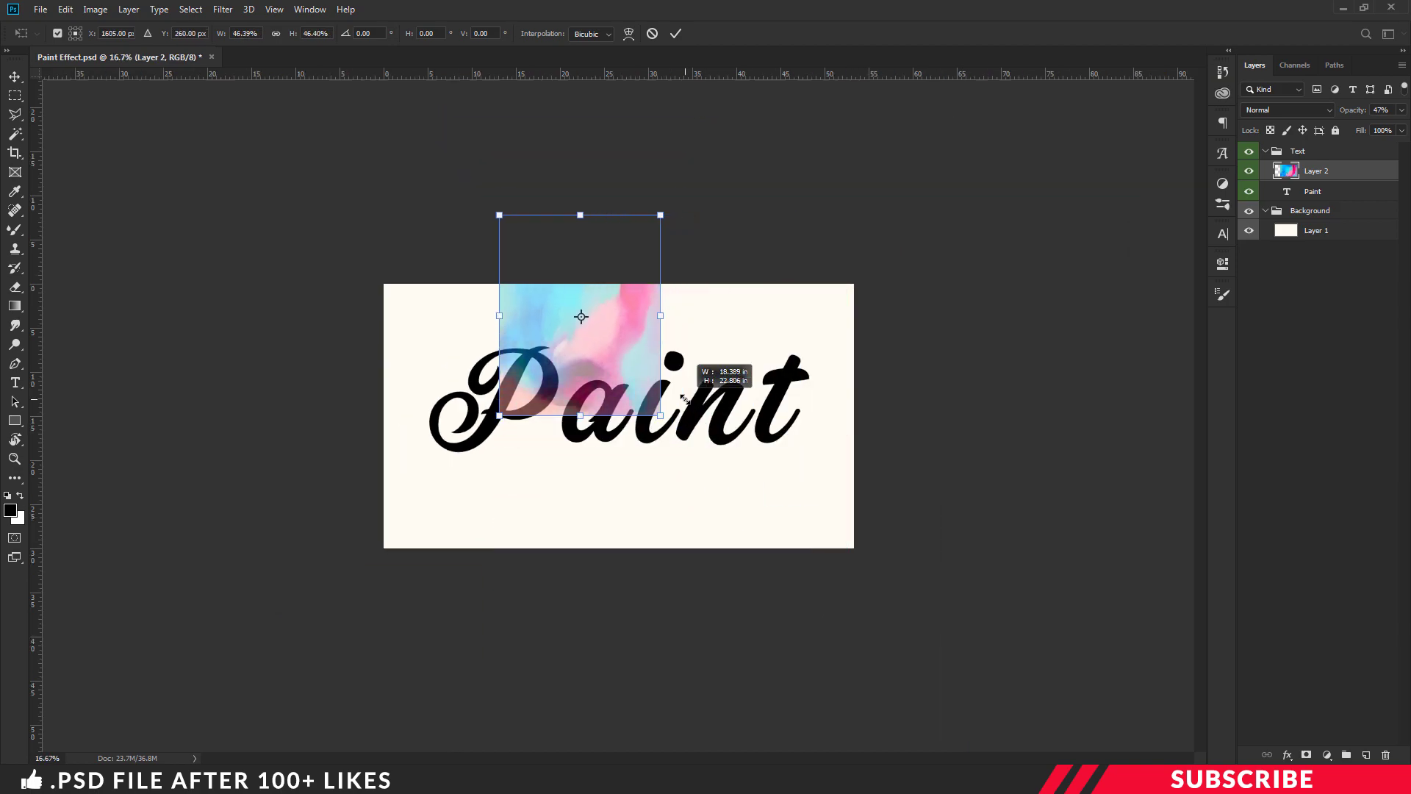
key("ctrl+plus")
key("ctrl+plus")
key("ctrl+plus")
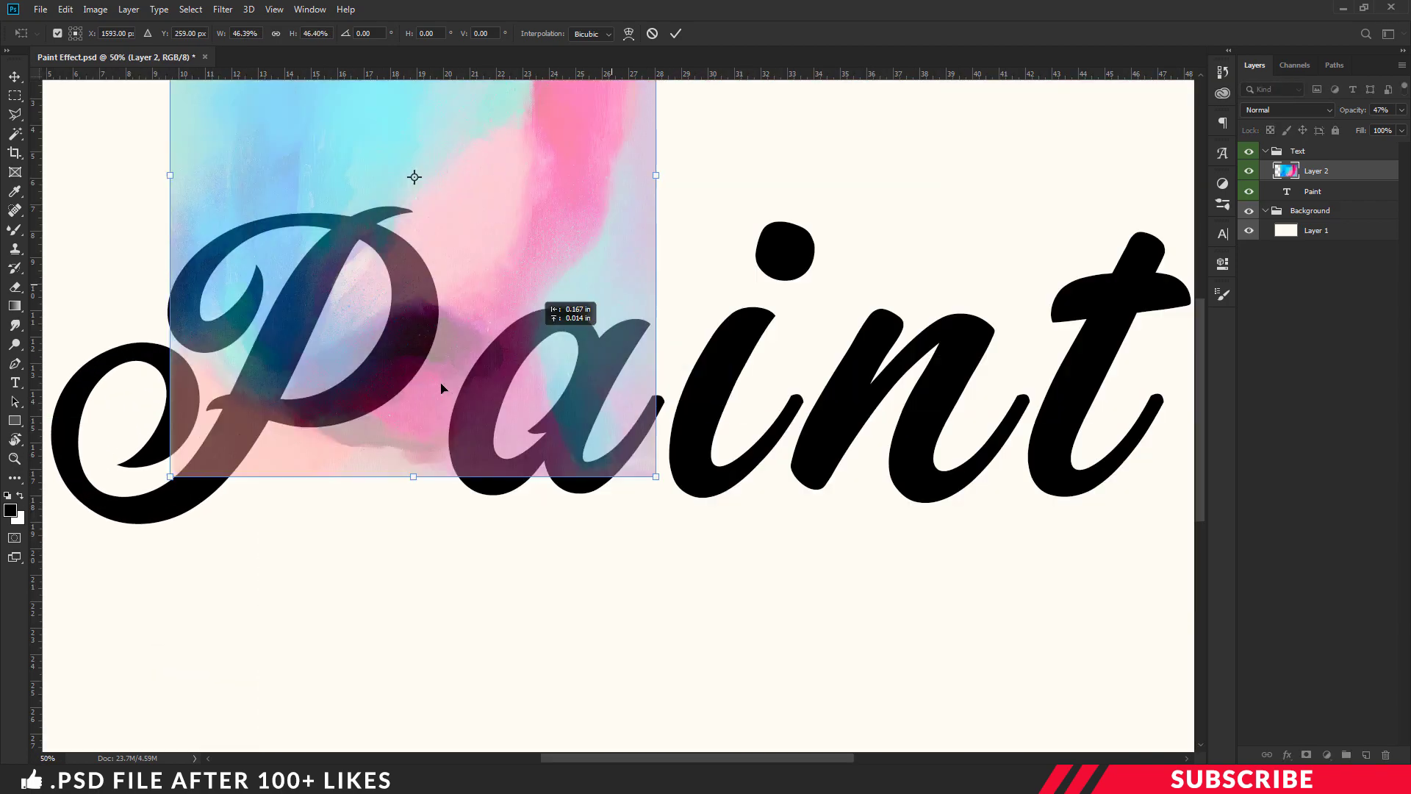
left_click_drag(412, 176, 441, 400)
key("ctrl+minus")
left_click_drag(597, 366, 575, 403)
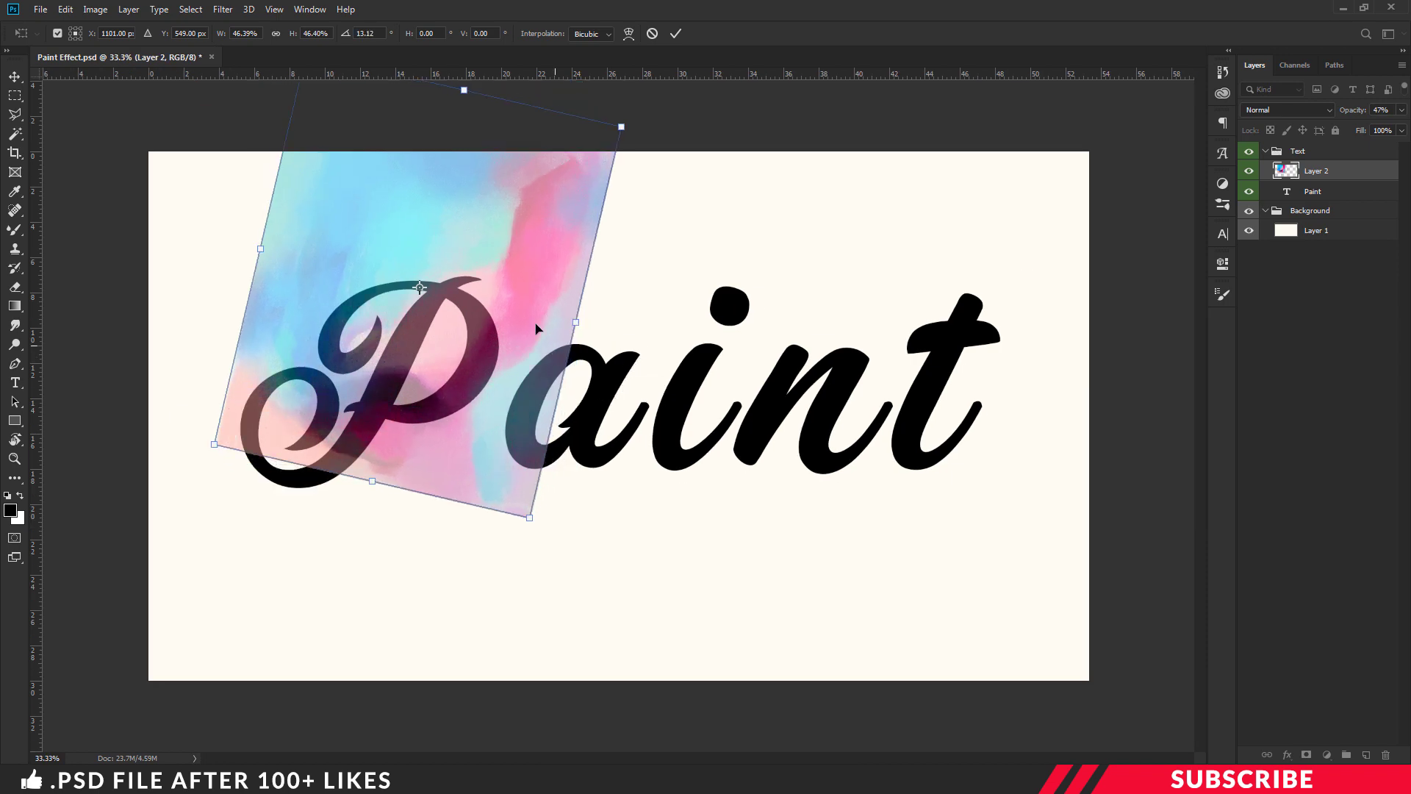
mouse_move(536, 327)
left_mouse_down()
mouse_move(454, 409)
mouse_move(456, 441)
left_mouse_up()
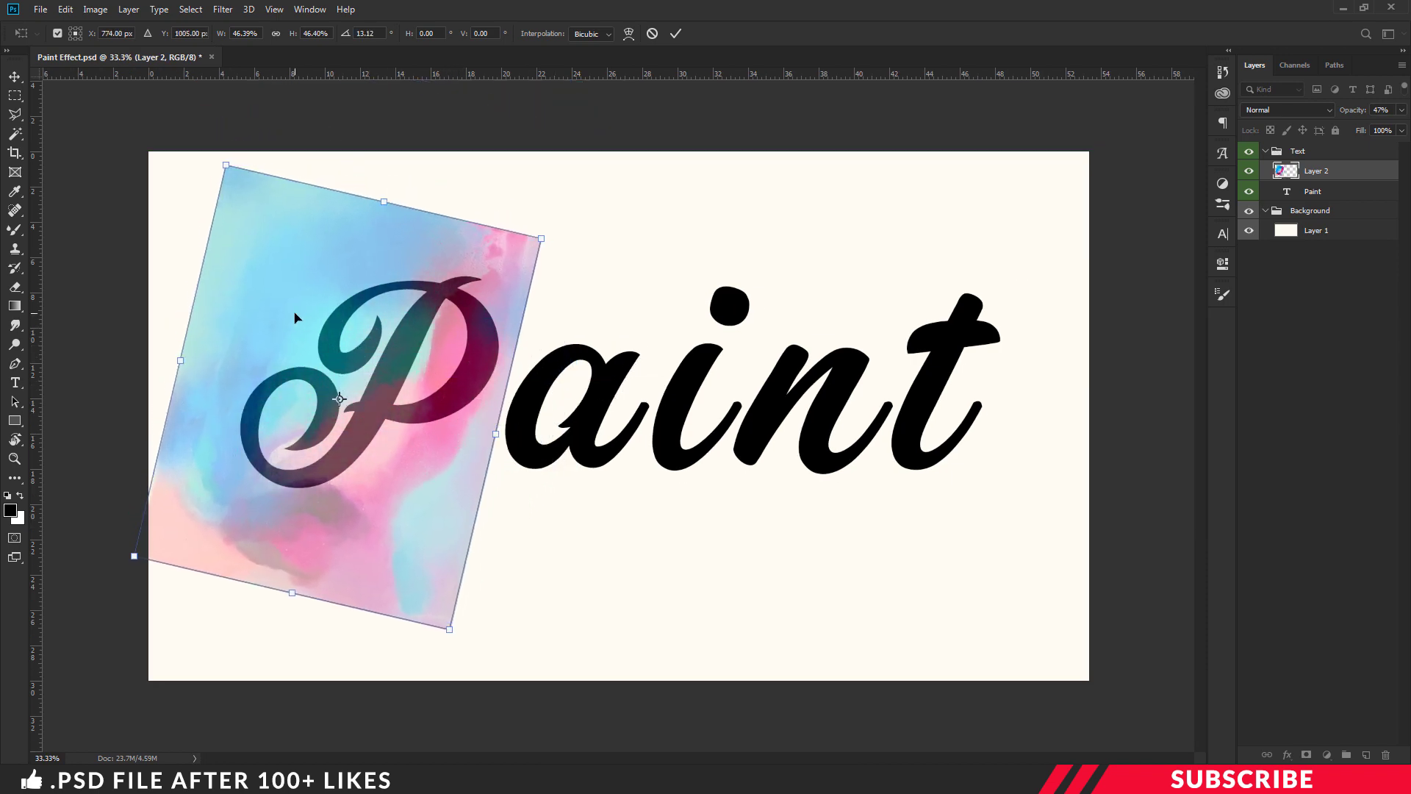
left_click_drag(456, 393, 452, 402)
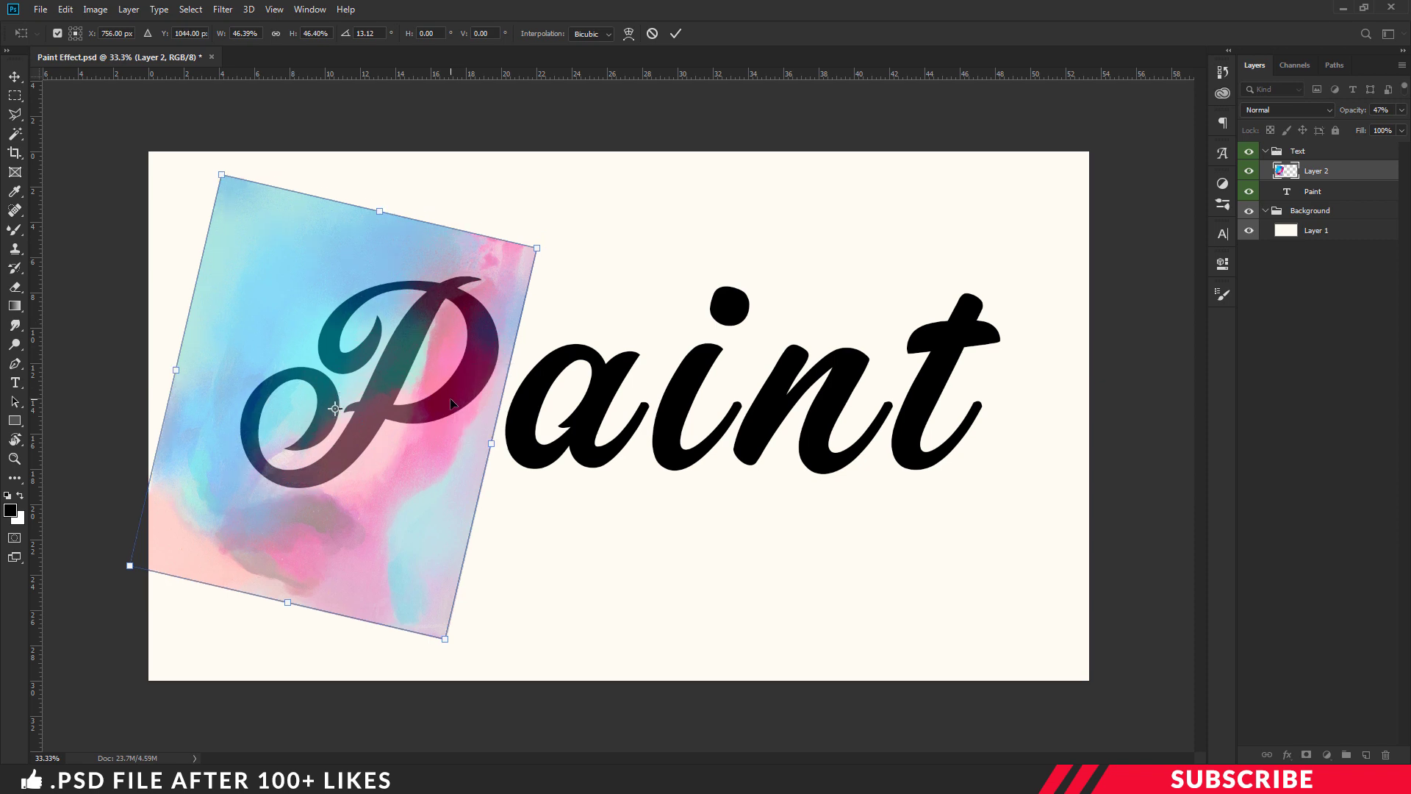
left_click_drag(446, 647, 435, 609)
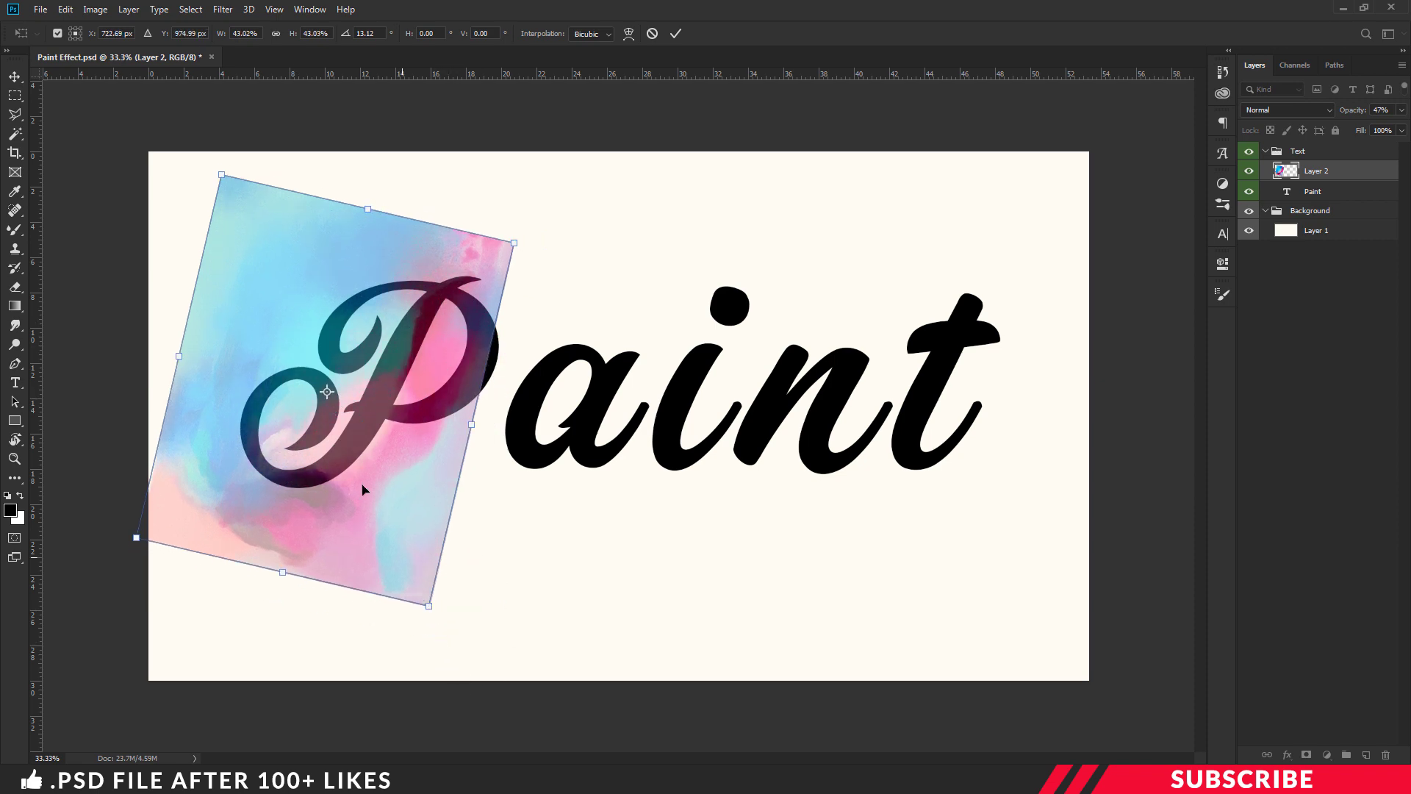
left_click_drag(365, 491, 383, 497)
key("Return")
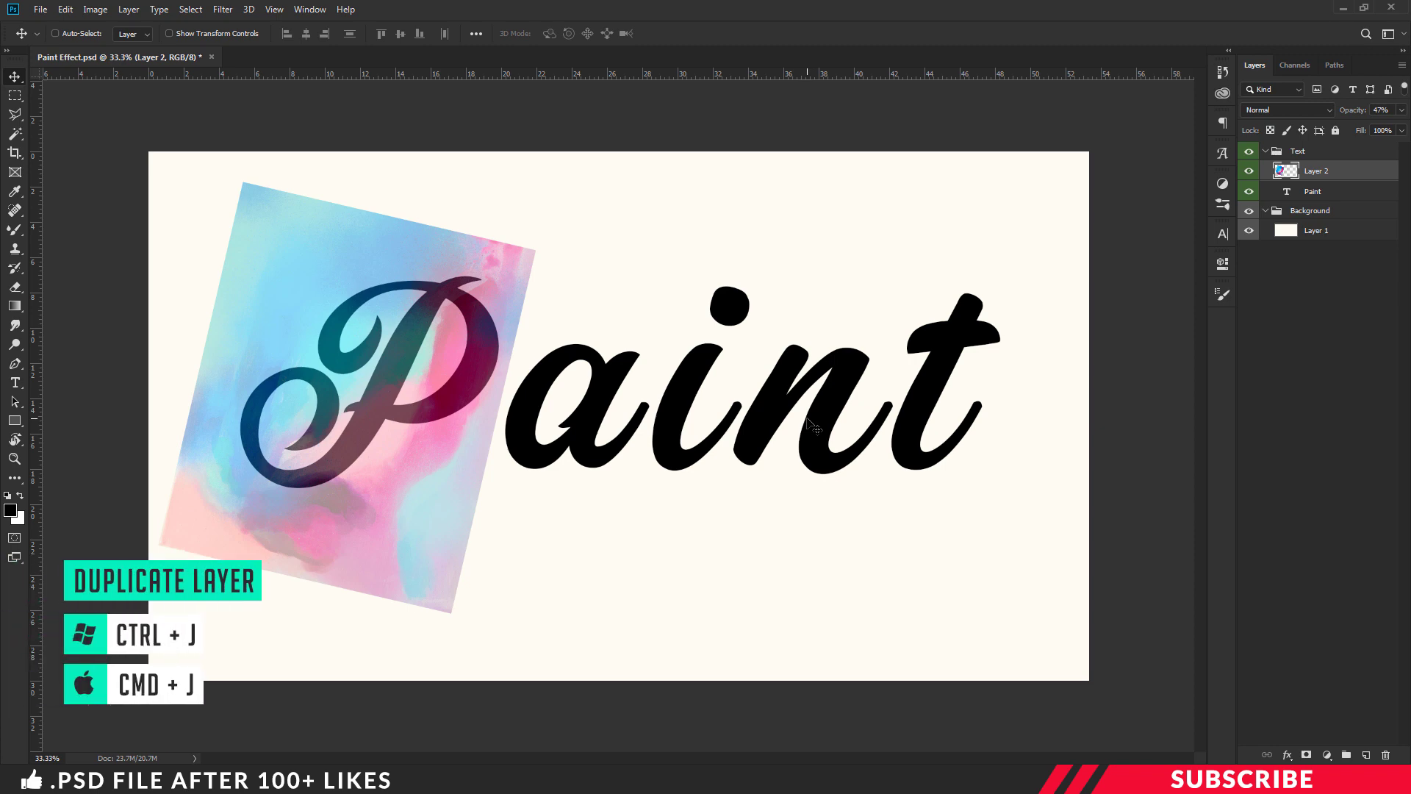
Duplicate the texture, then shrink, rotate and place the copy over the letters 'ai'
key("ctrl")
key("ctrl+j")
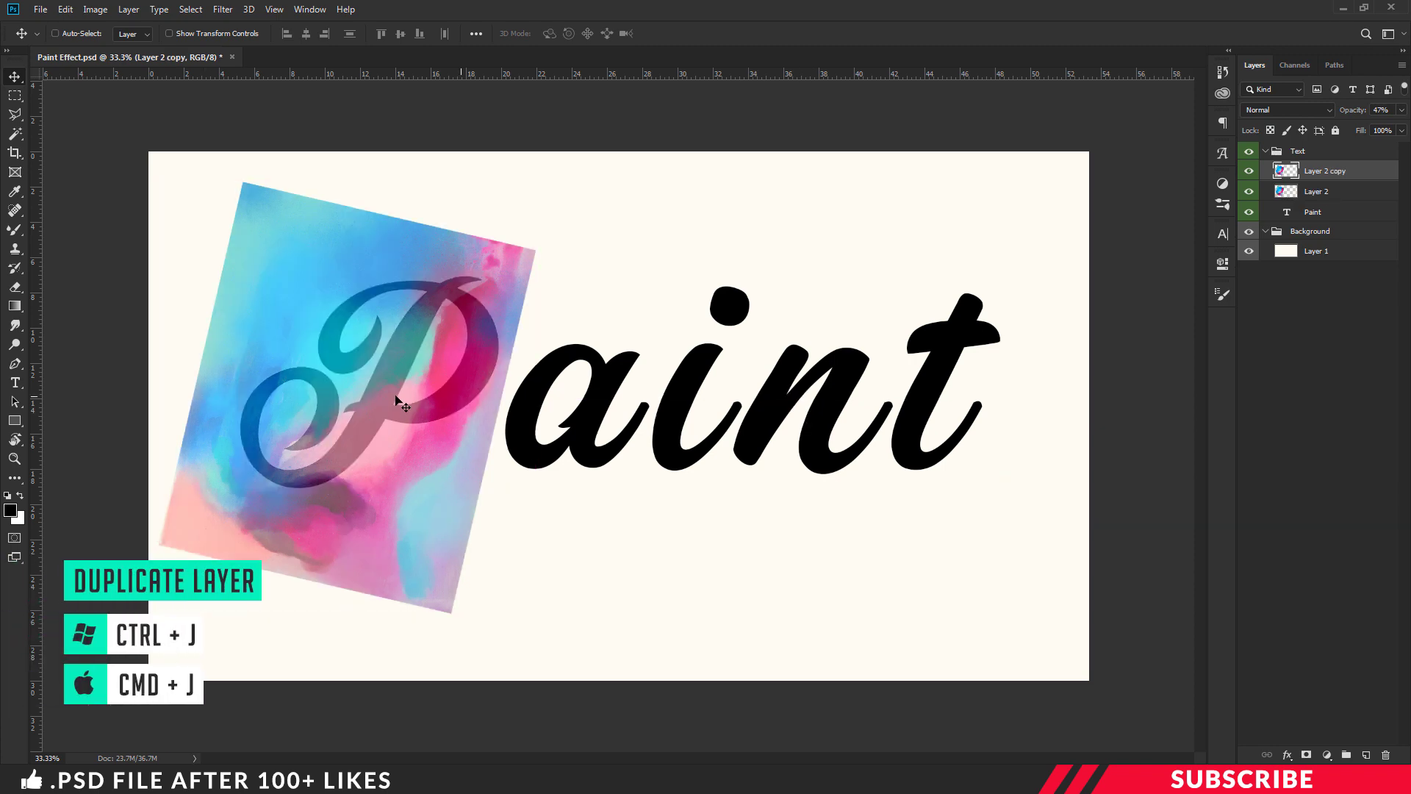
left_click_drag(404, 403, 690, 431)
key("ctrl+t")
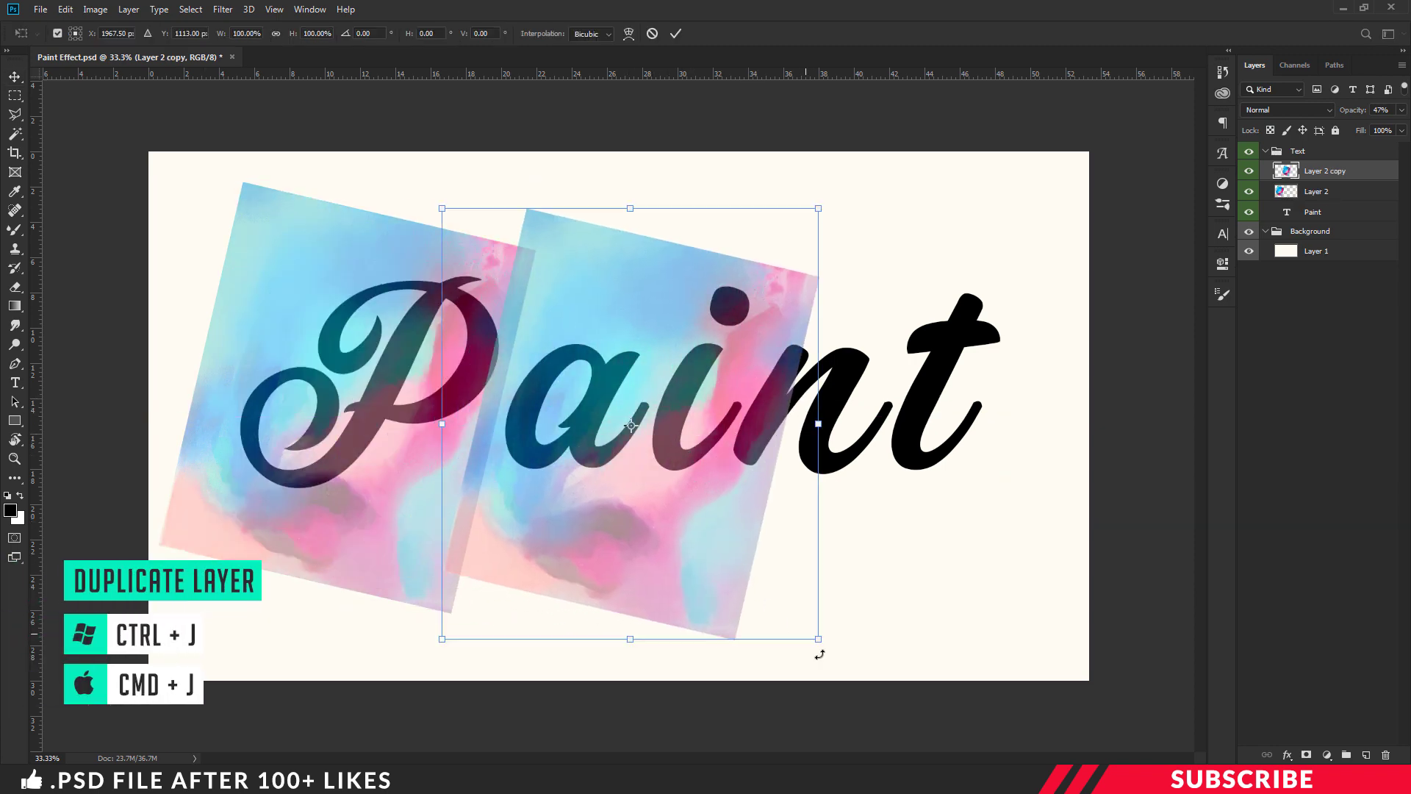
mouse_move(820, 641)
left_mouse_down()
mouse_move(679, 479)
mouse_move(514, 175)
left_mouse_up()
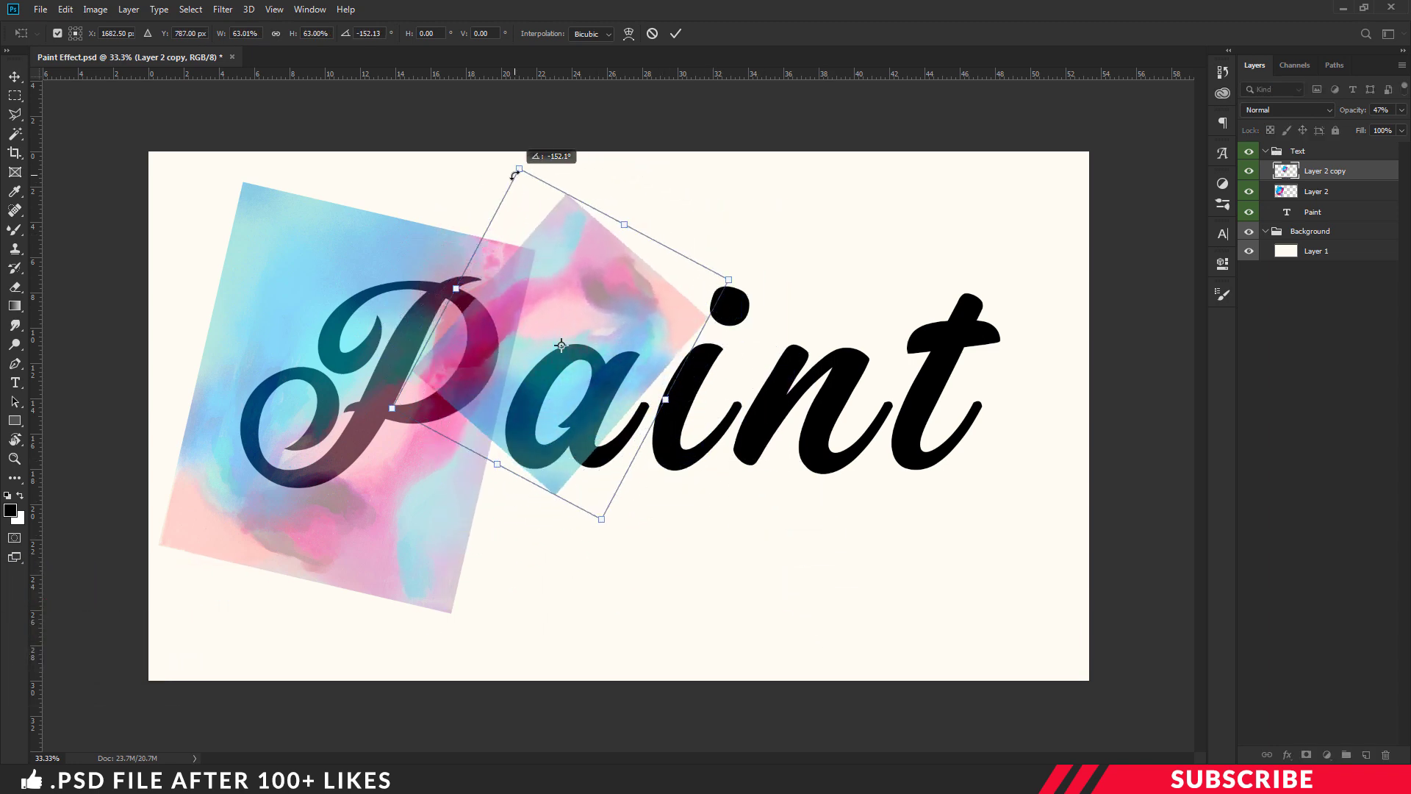
left_click_drag(544, 324, 562, 401)
mouse_move(619, 597)
left_mouse_down()
mouse_move(601, 541)
mouse_move(668, 536)
mouse_move(654, 468)
mouse_move(771, 417)
left_mouse_up()
key("Return")
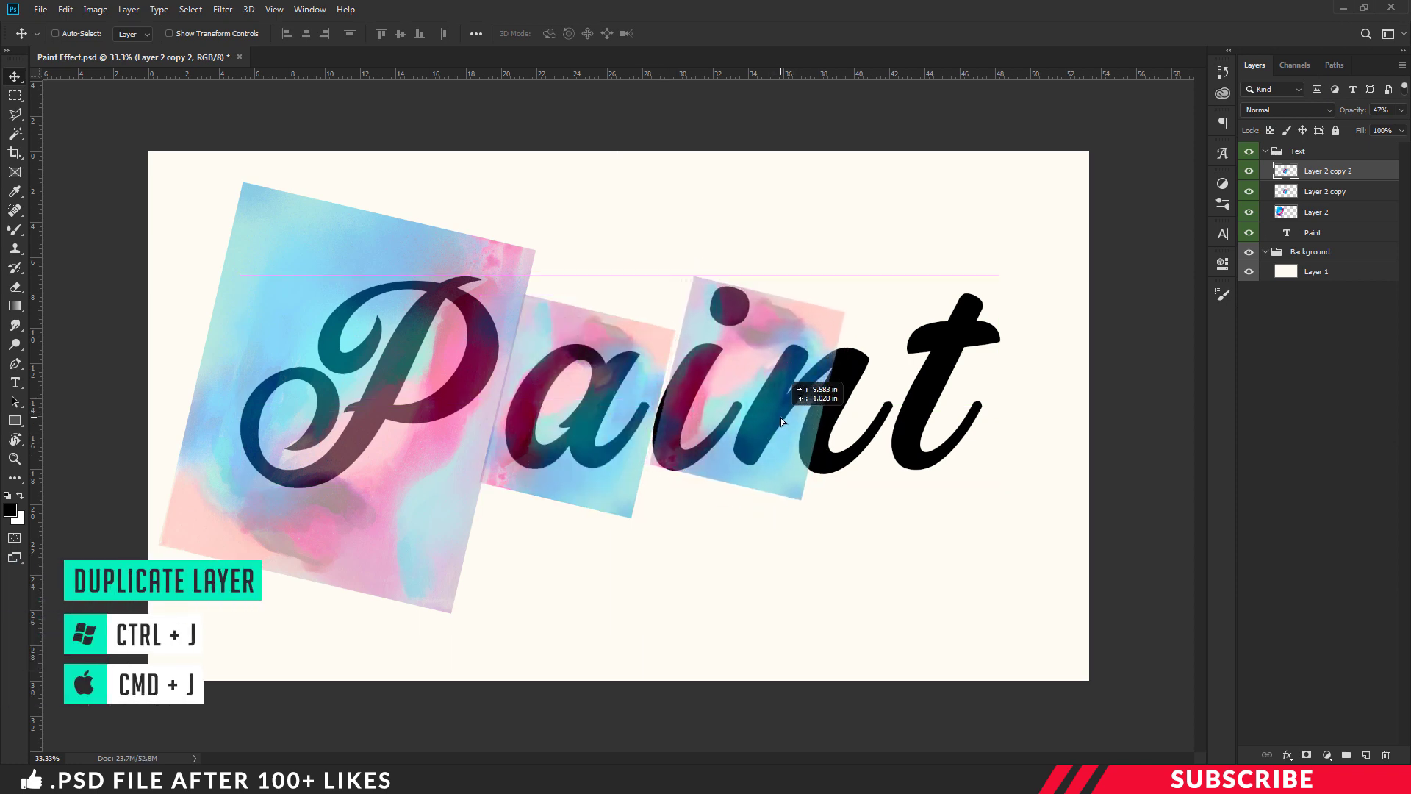
Move a third texture patch over 'in', enlarging and rotating it
left_click_drag(772, 422, 784, 425)
key("ctrl+t")
mouse_move(801, 507)
left_mouse_down()
mouse_move(652, 408)
mouse_move(937, 364)
left_mouse_up()
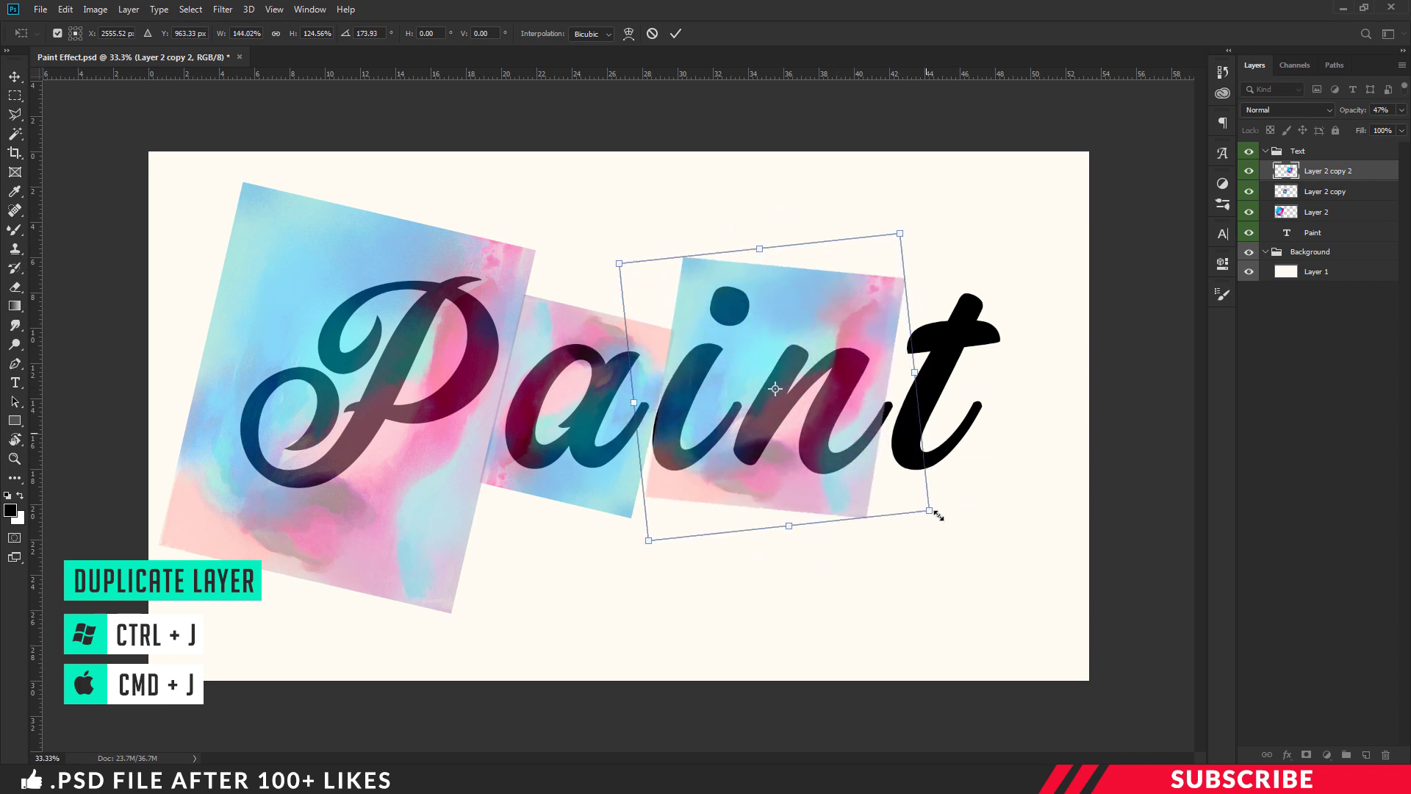
key("Return")
Duplicate a fourth patch over the letter t, then select all four texture layers
key("ctrl+j")
key("ctrl+t")
mouse_move(872, 466)
left_mouse_down()
mouse_move(981, 426)
mouse_move(1002, 403)
left_mouse_up()
key("Return")
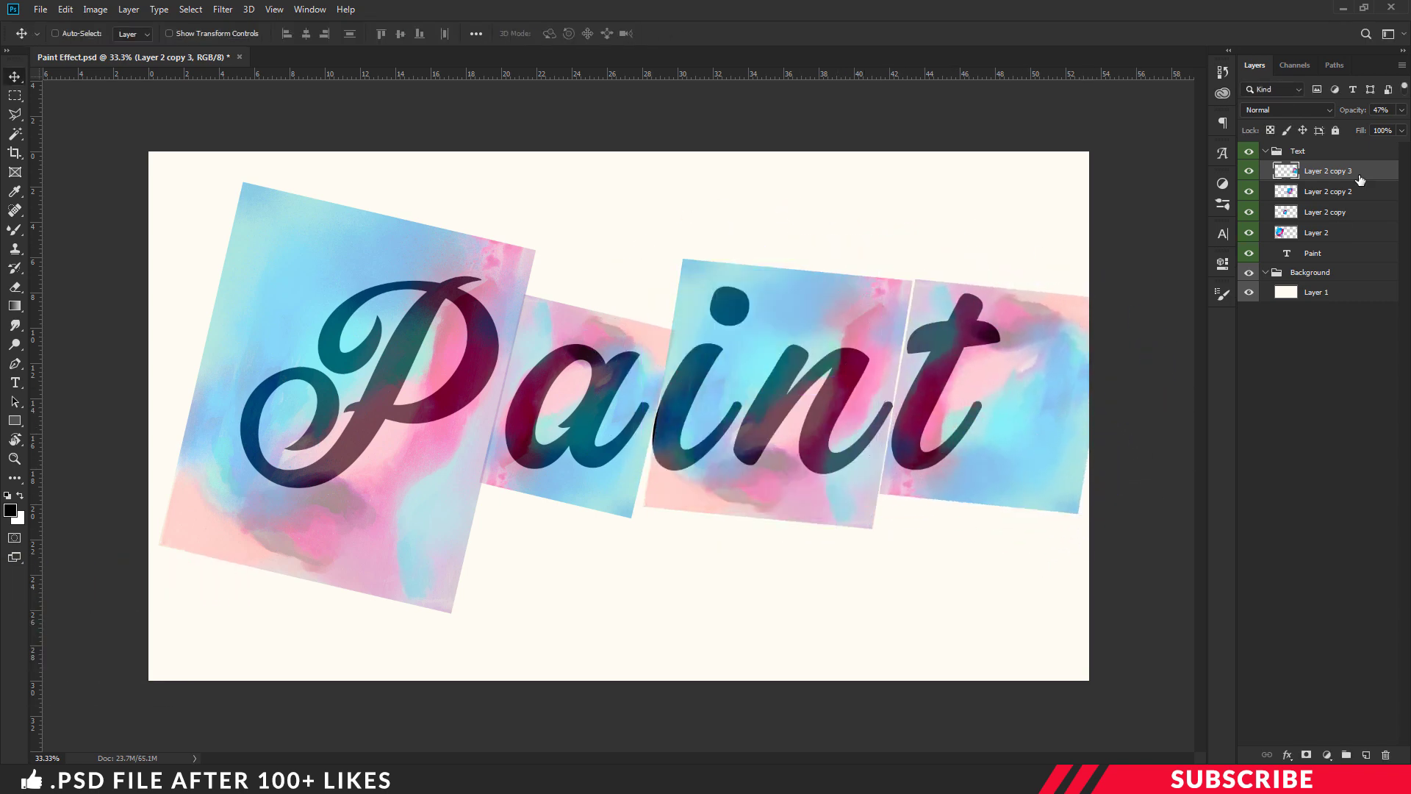
left_click(1320, 232, "ctrl")
left_click(1329, 213, "ctrl")
left_click(1326, 191, "ctrl")
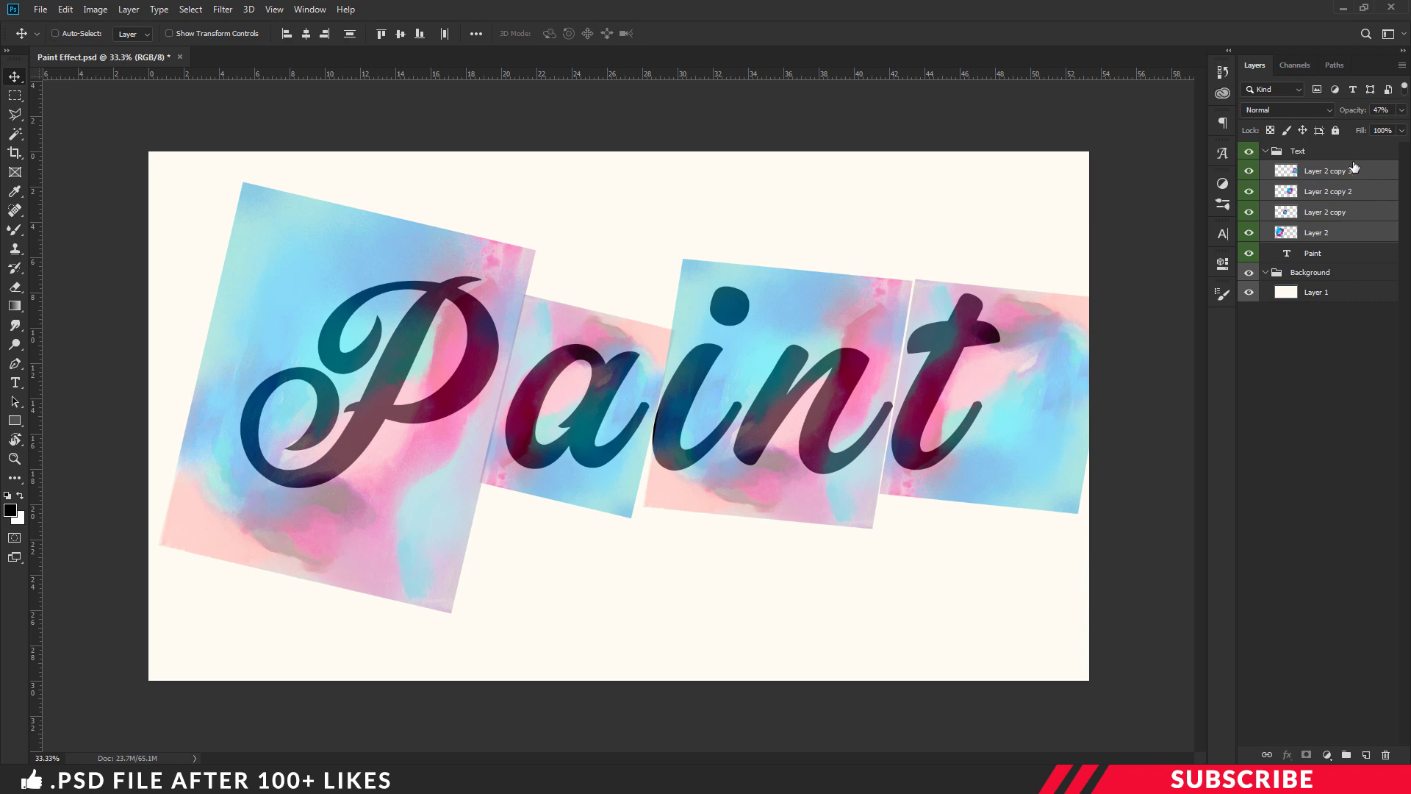
Set the four texture layers to 100% opacity and select the top texture layer
left_click_drag(1353, 111, 1406, 118)
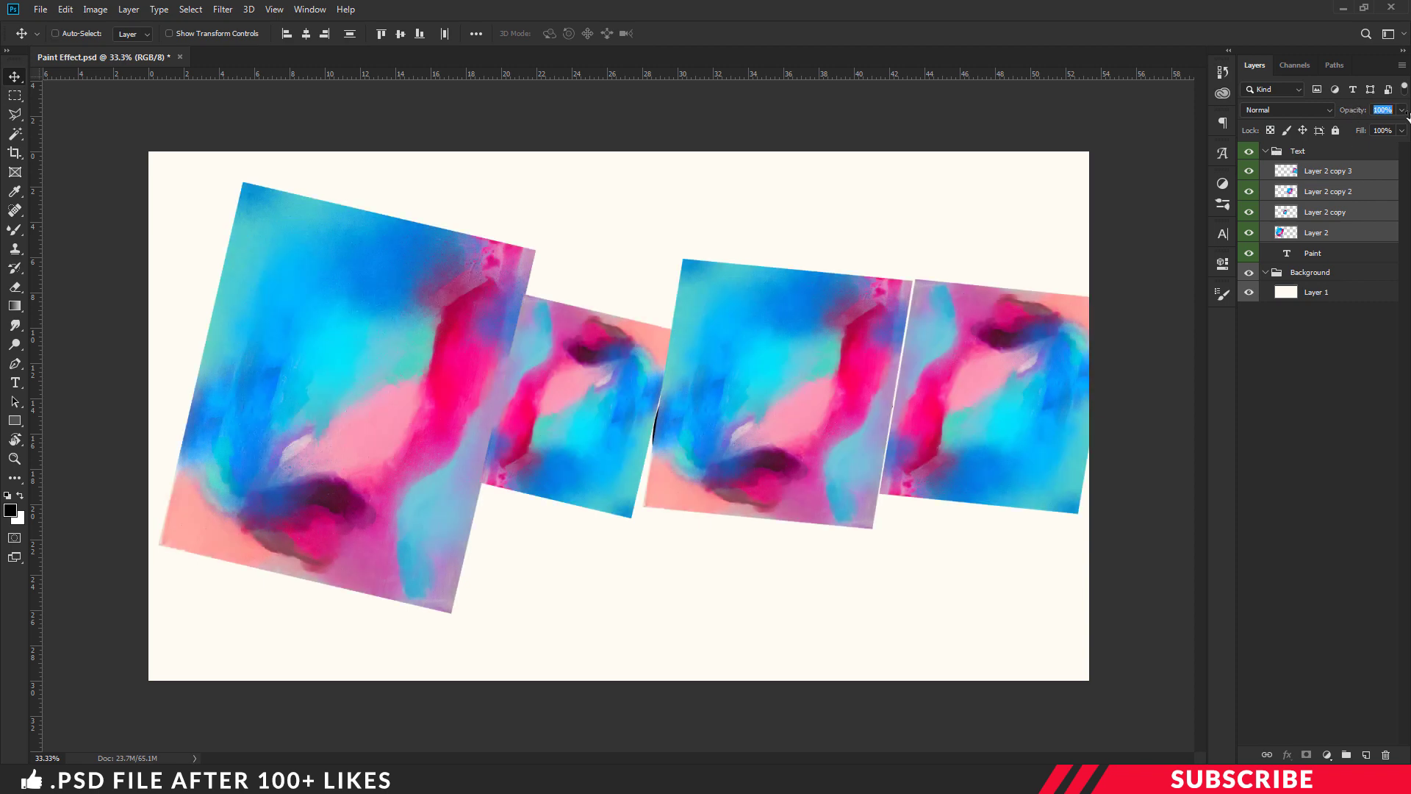
left_click(1351, 171)
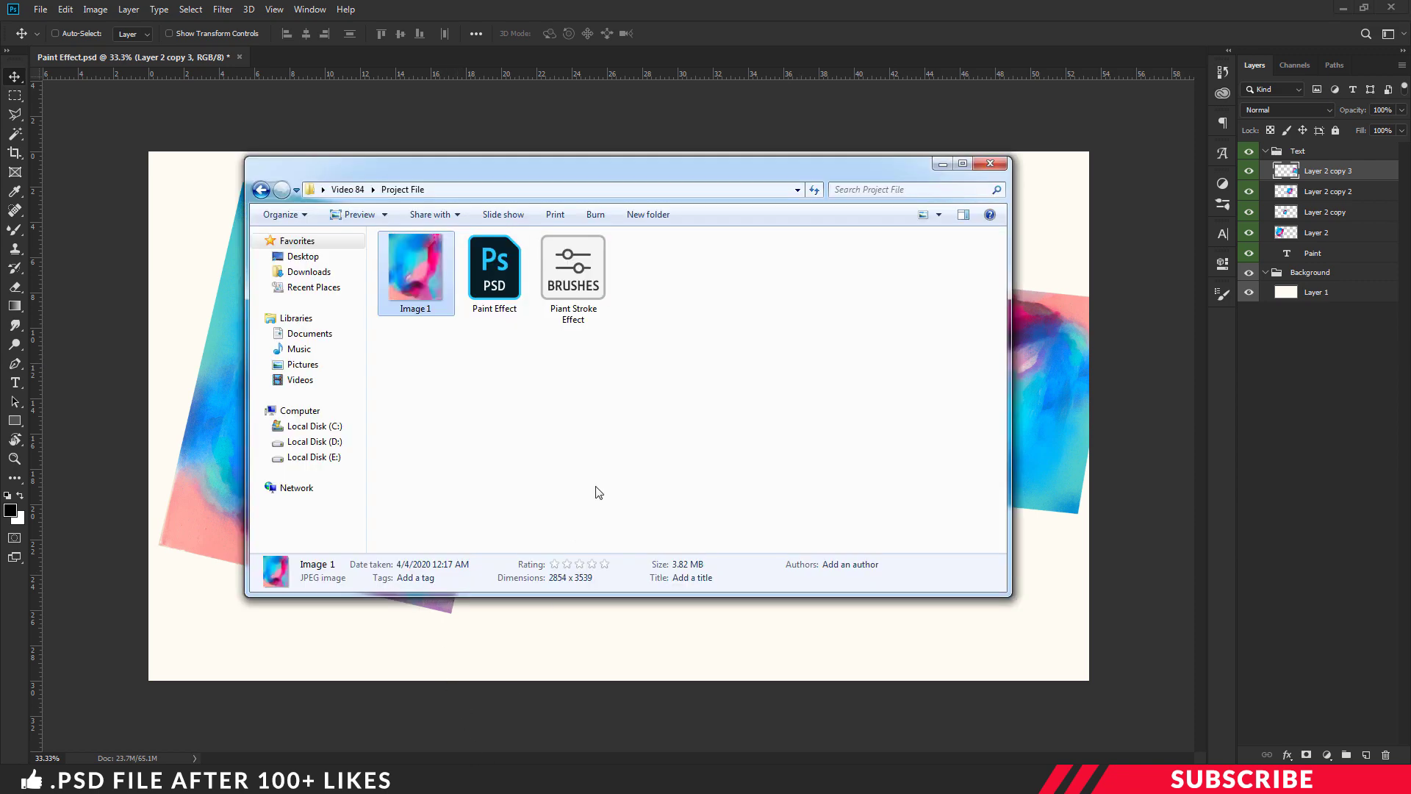
Load the BRUSHES .abr brush file into Photoshop and select the texture layers
double_click(593, 290)
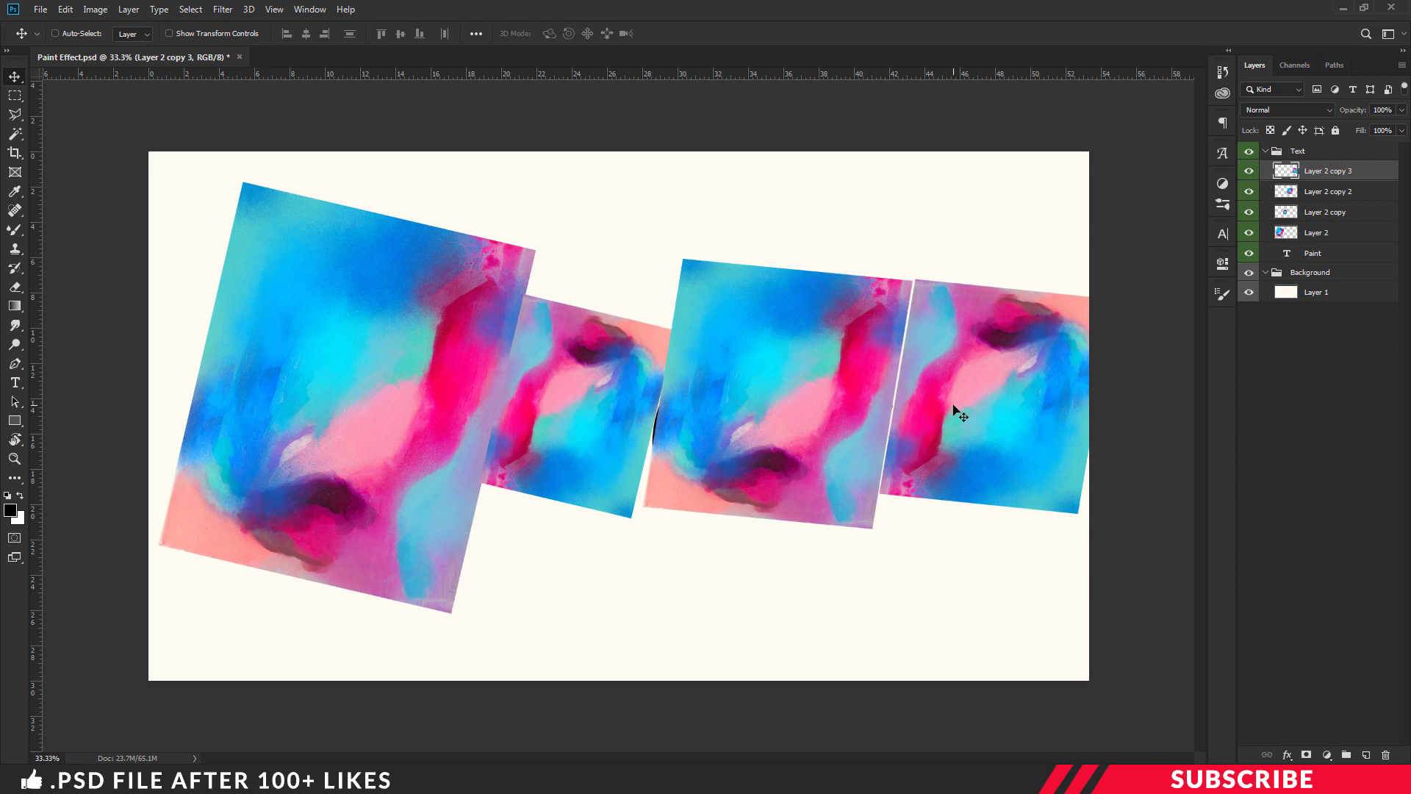
left_click(1330, 235, "shift")
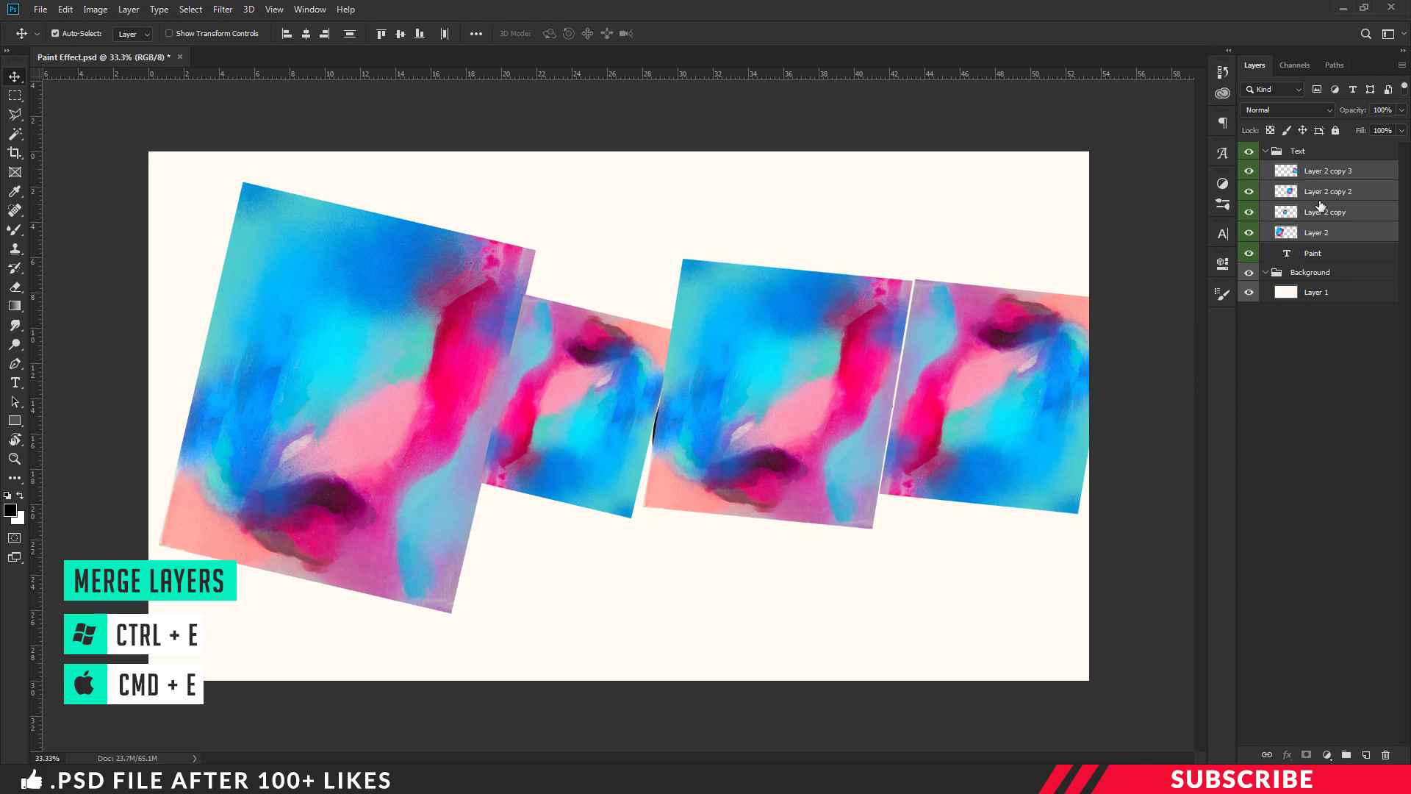
Merge the four texture layers into one and add a new empty layer above
key("ctrl+e")
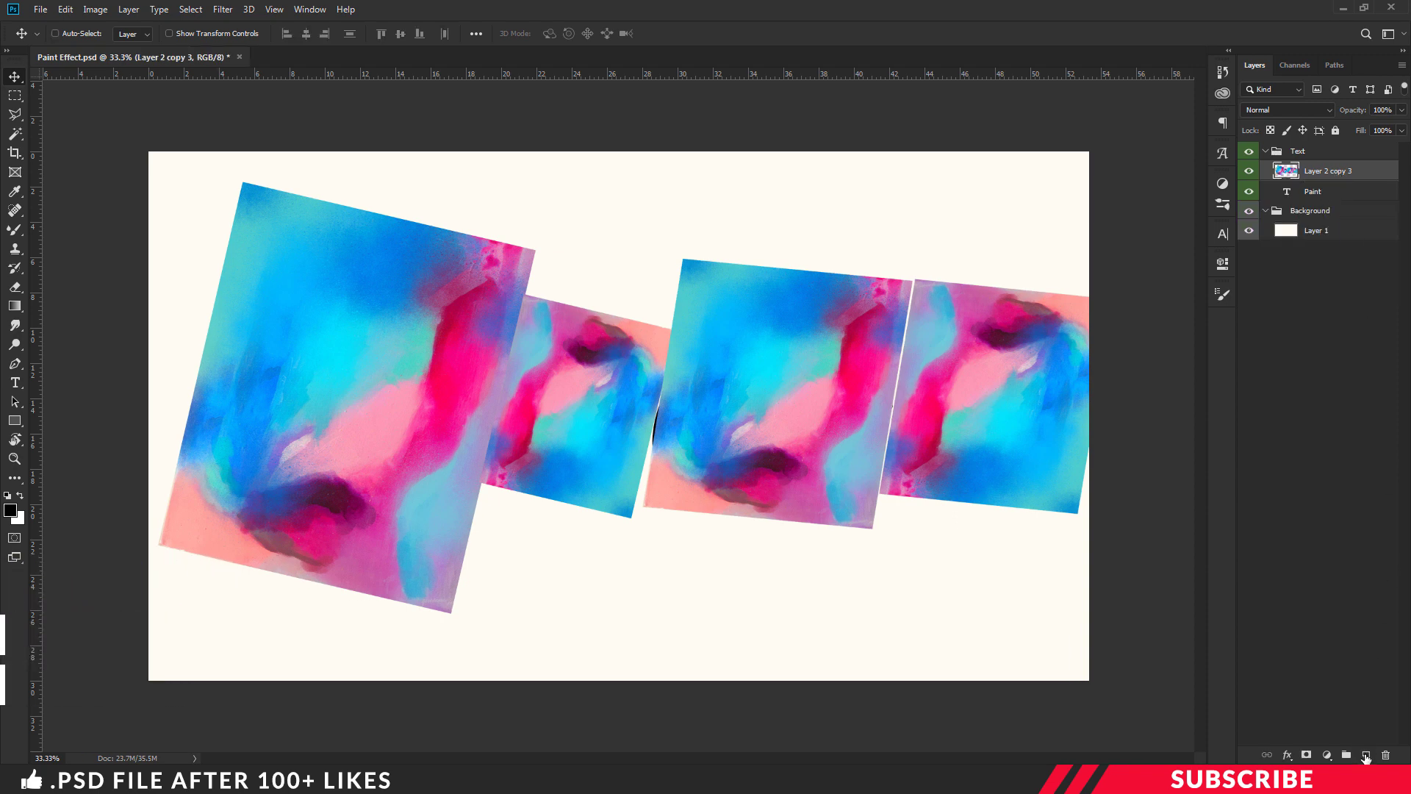
key("ctrl+shift+alt+n")
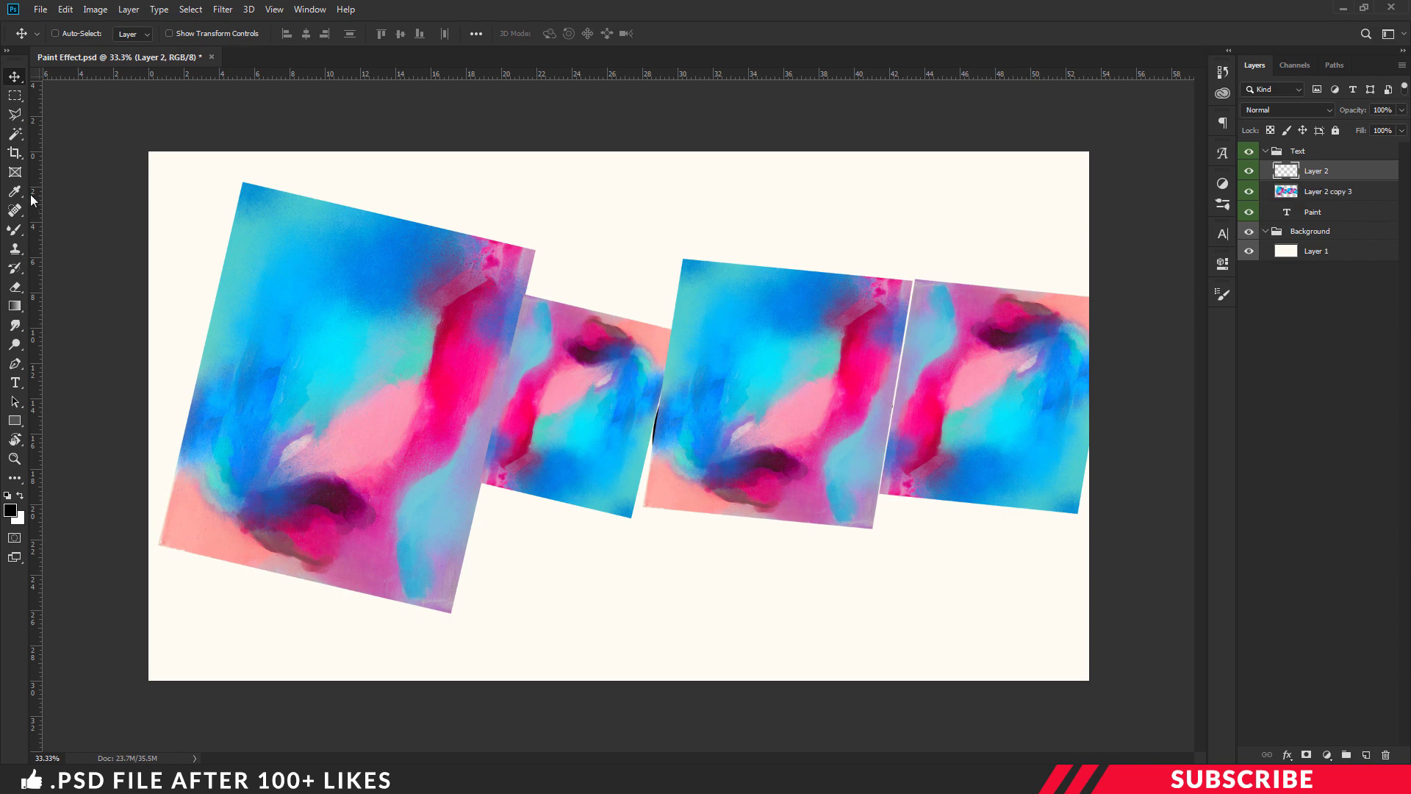
Switch to the Mixer Brush and pick the Round Bristle preset from the Paint Stroke Effect set
key("b")
right_click(15, 229)
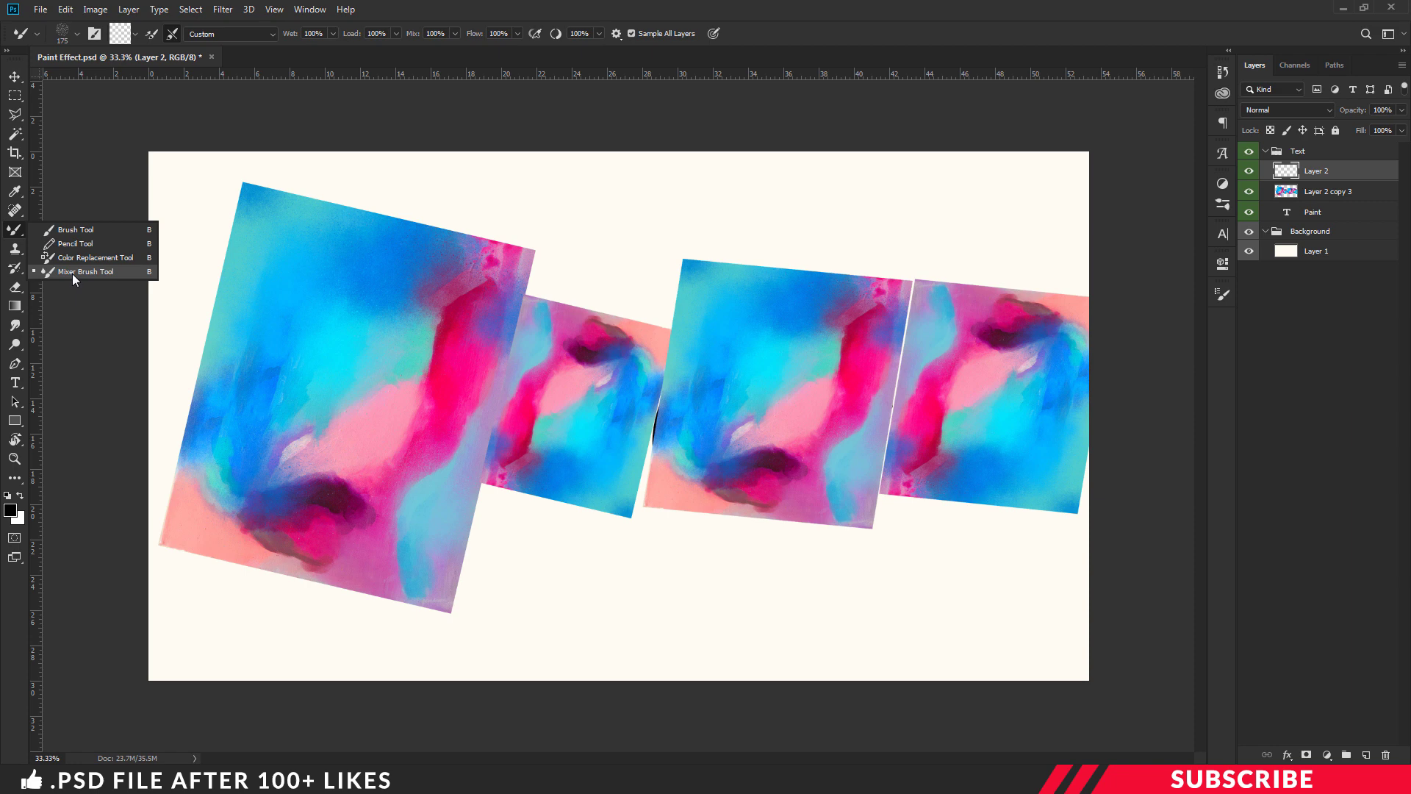
left_click(113, 271)
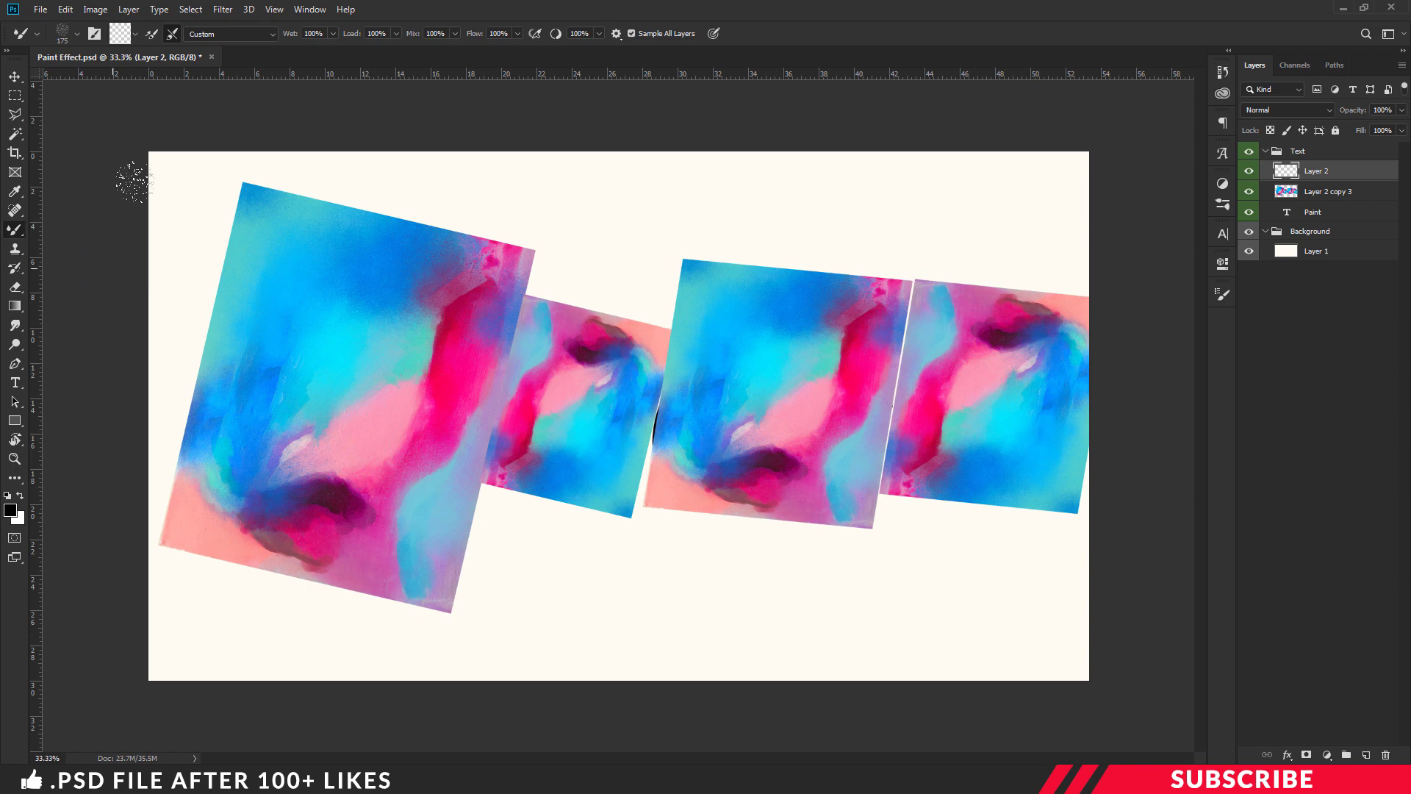
left_click(77, 34)
scroll(232, 366, "down", 2)
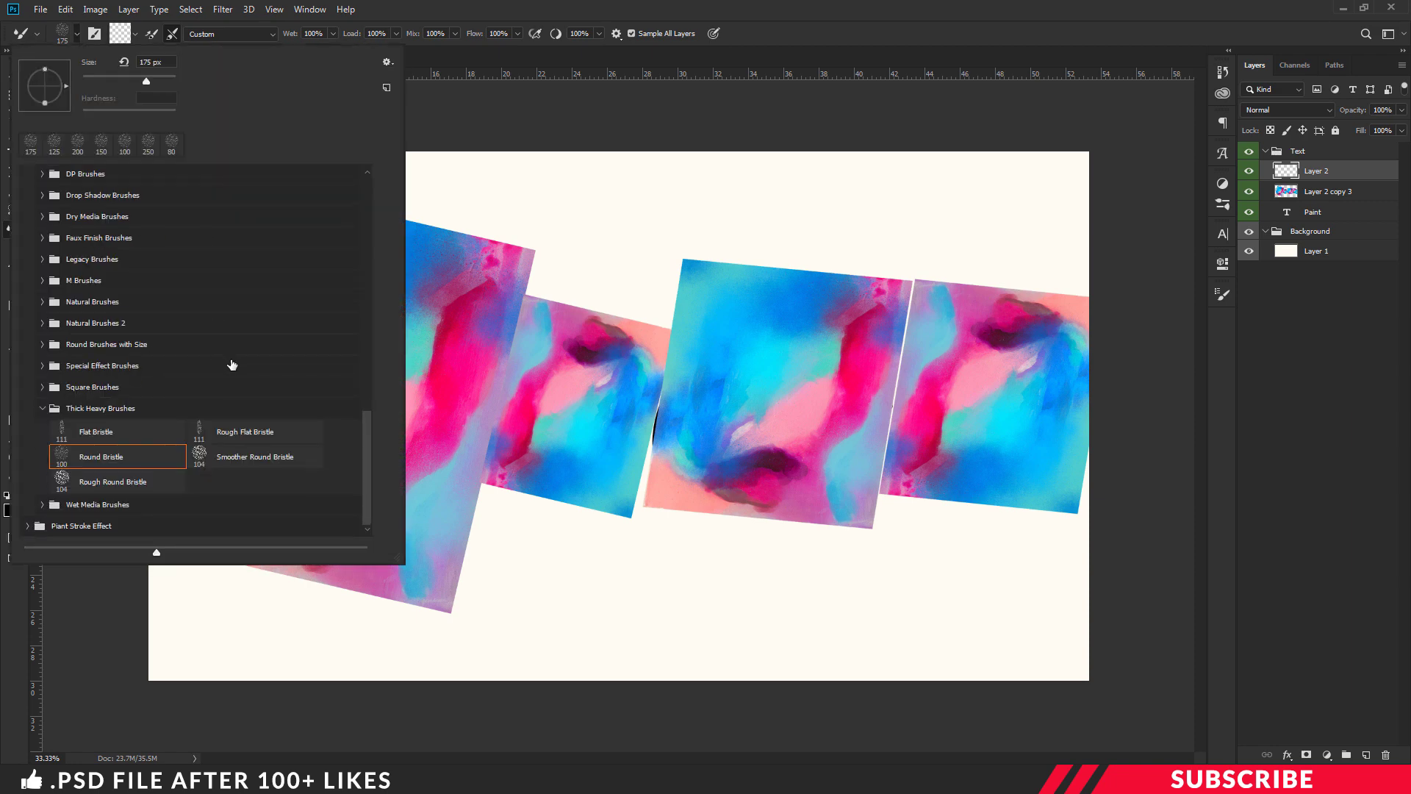
left_click(28, 526)
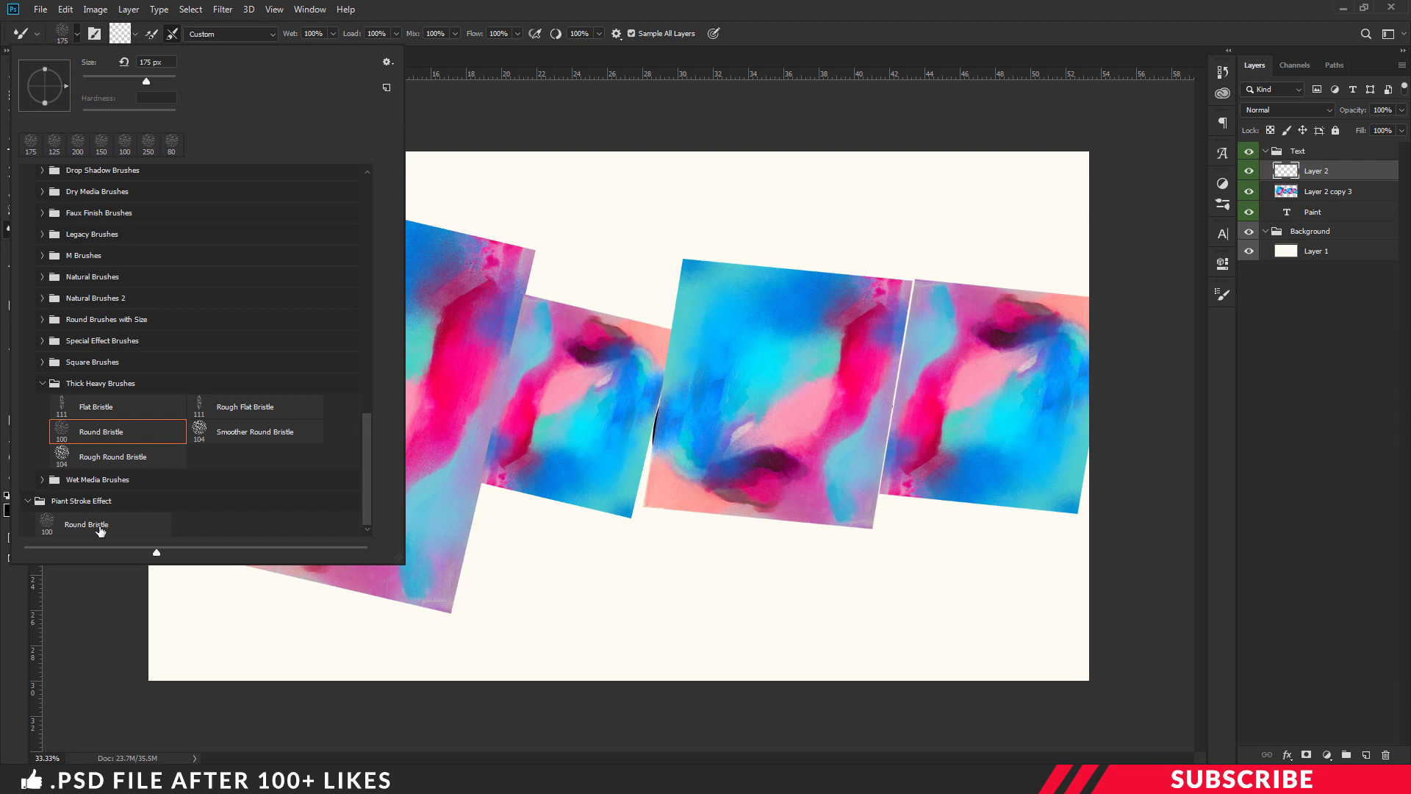
left_click(103, 526)
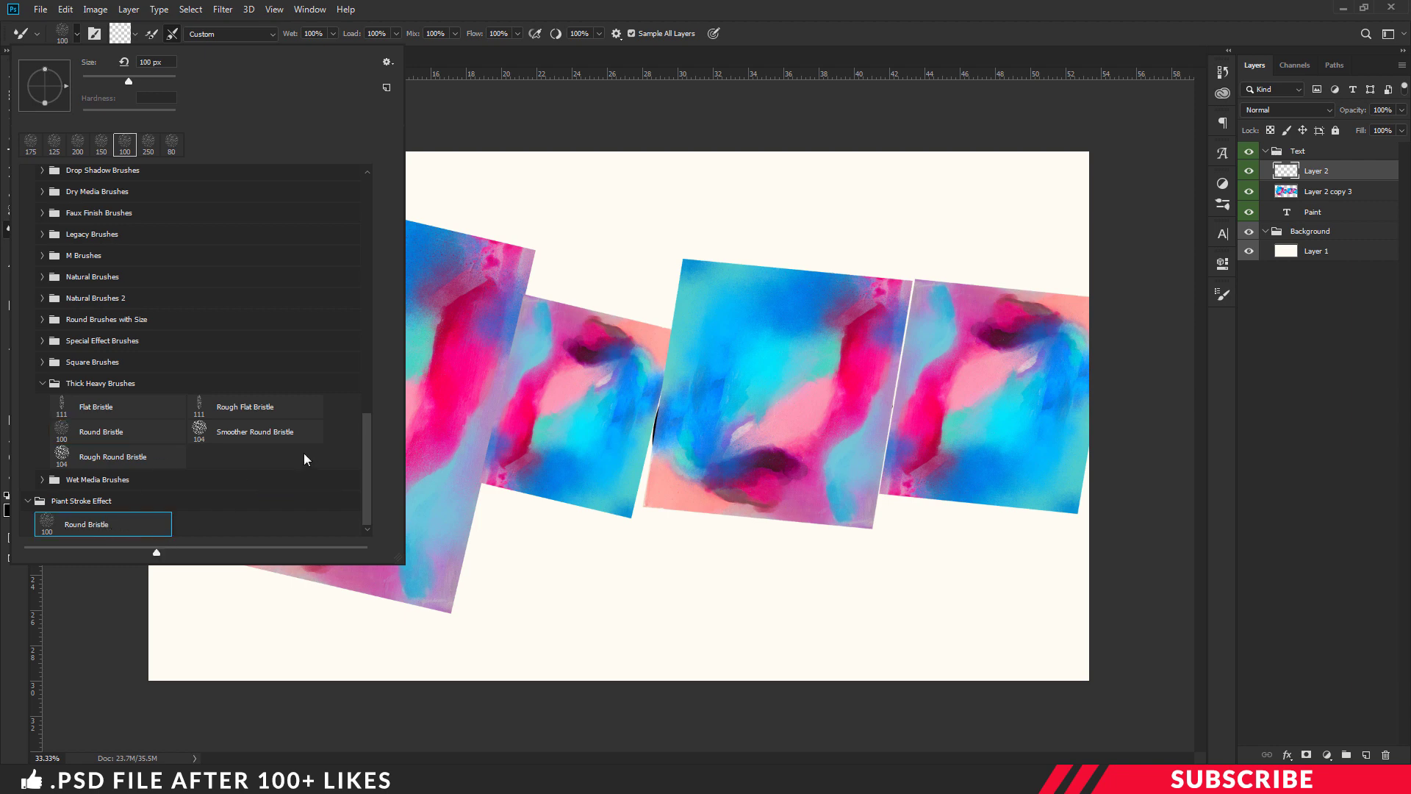
Enlarge the Round Bristle brush to 150 px and adjust its Wet and Load amounts
left_click(783, 16)
key("bracketright")
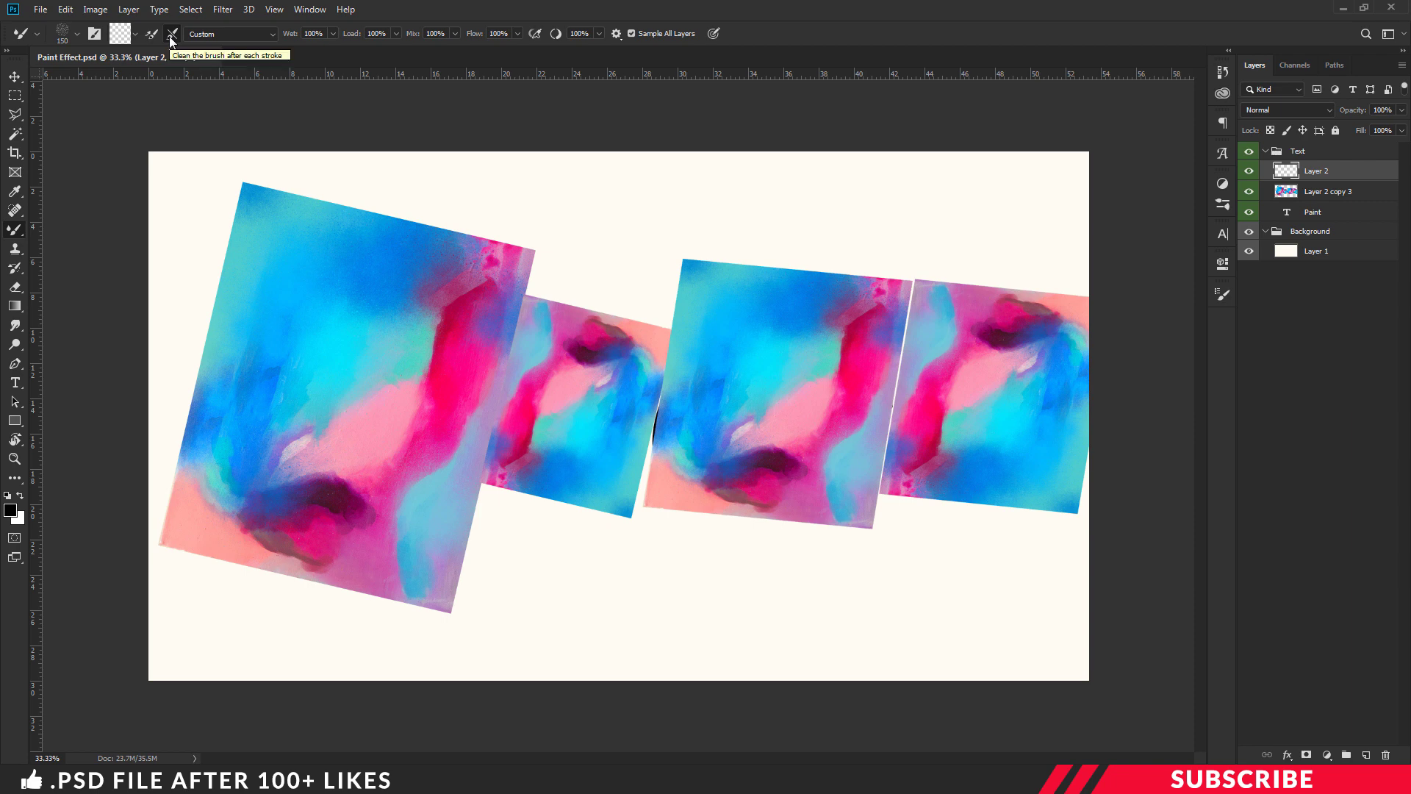
left_click(333, 34)
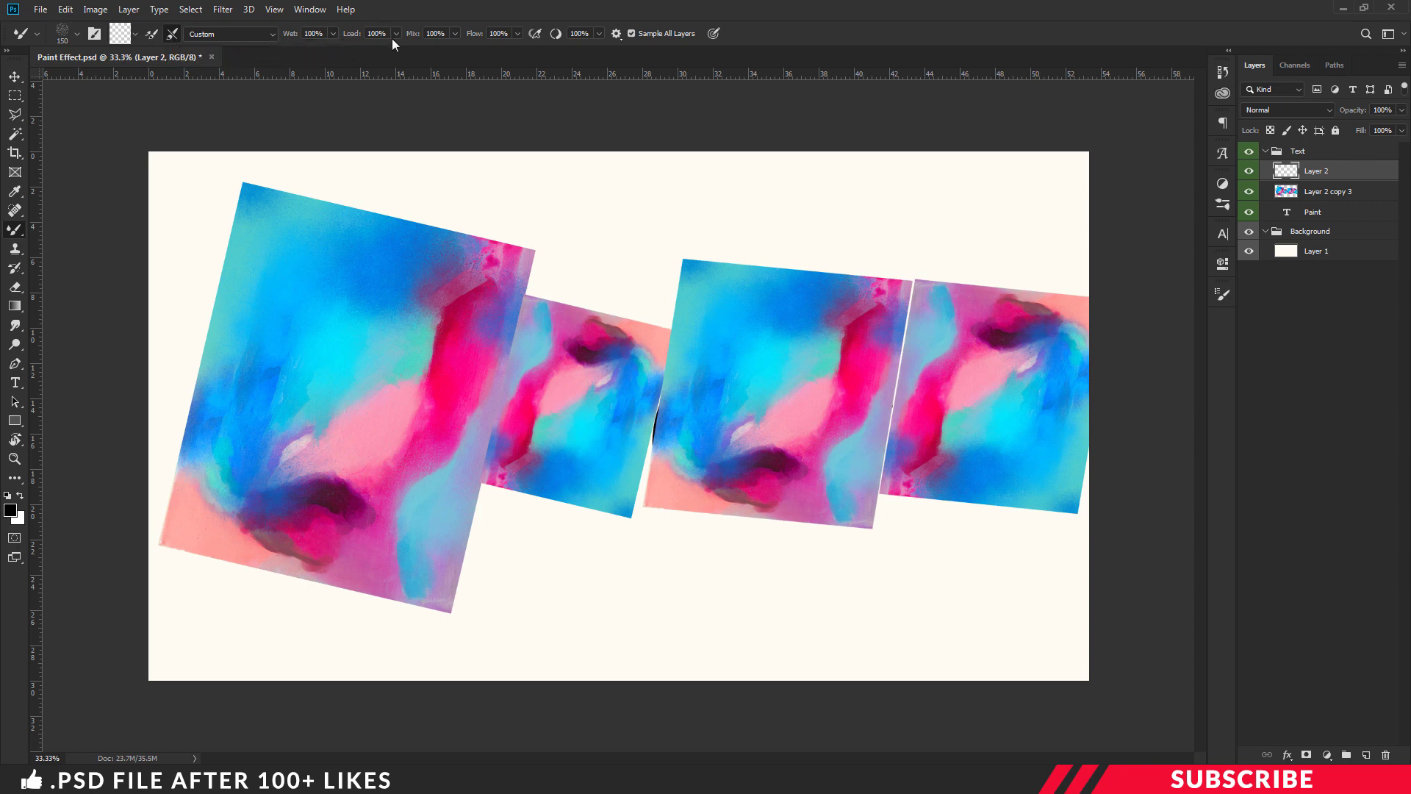
left_click(599, 34)
Load the Paint lettering as a selection and smear pink and blue paint inside the P
left_click(1288, 213, "ctrl")
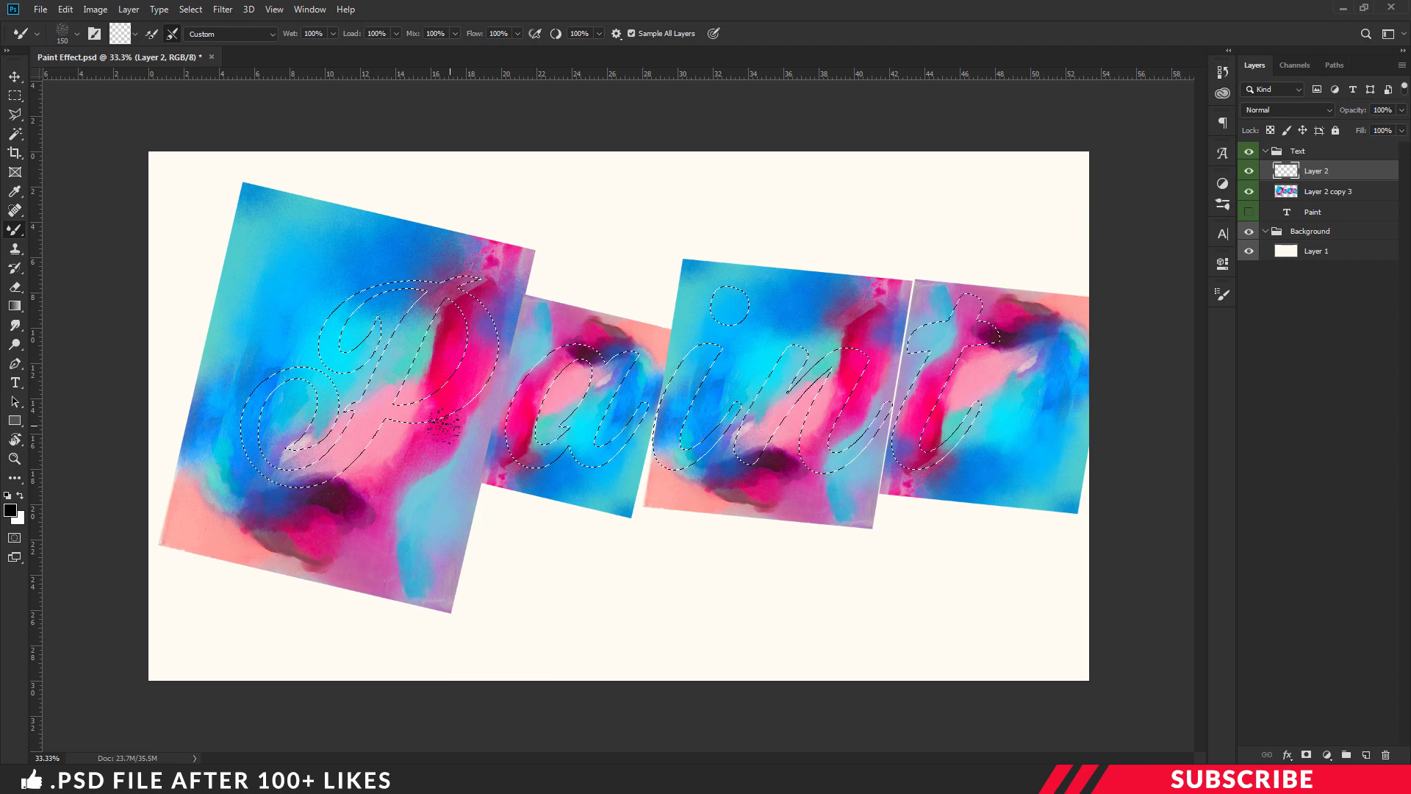
key("ctrl+1")
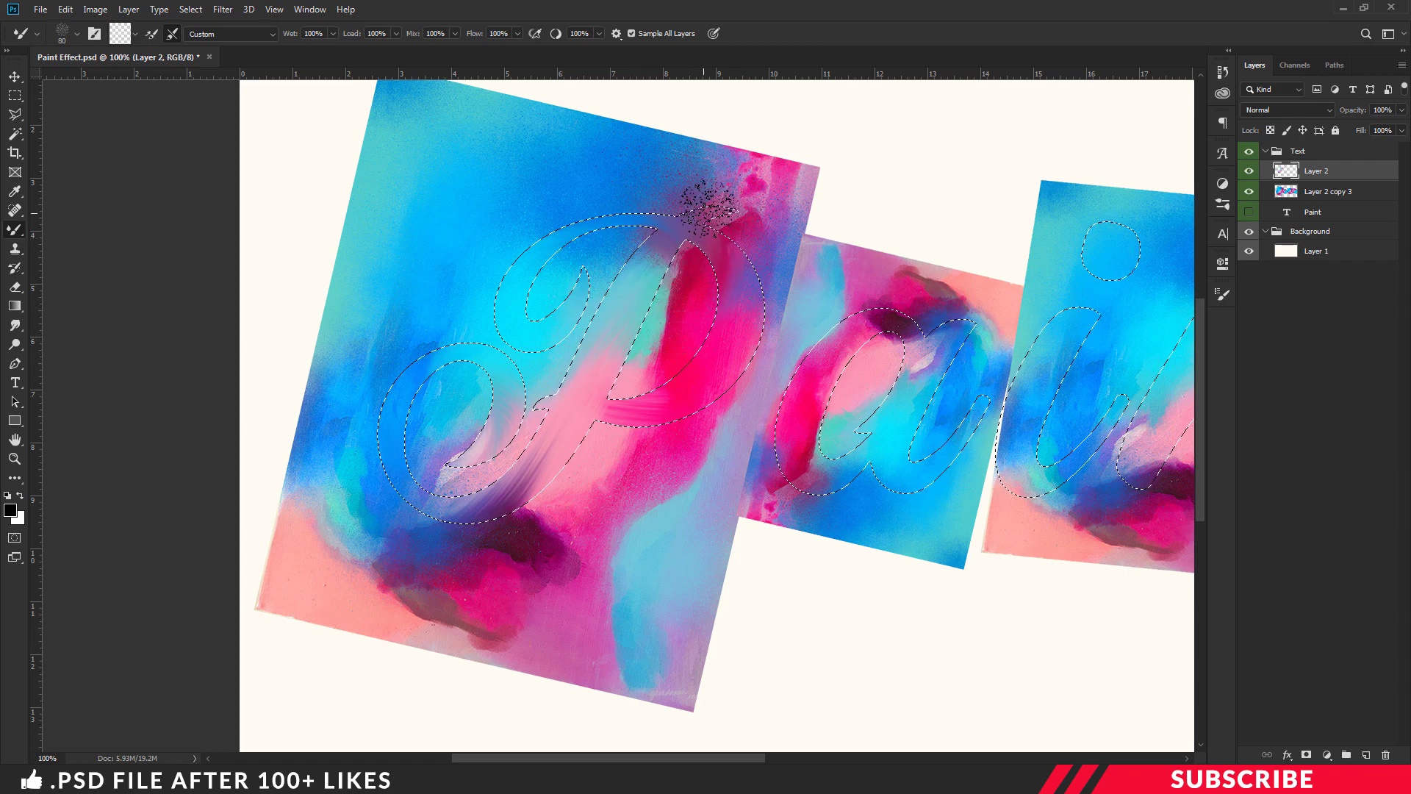
key("bracketleft")
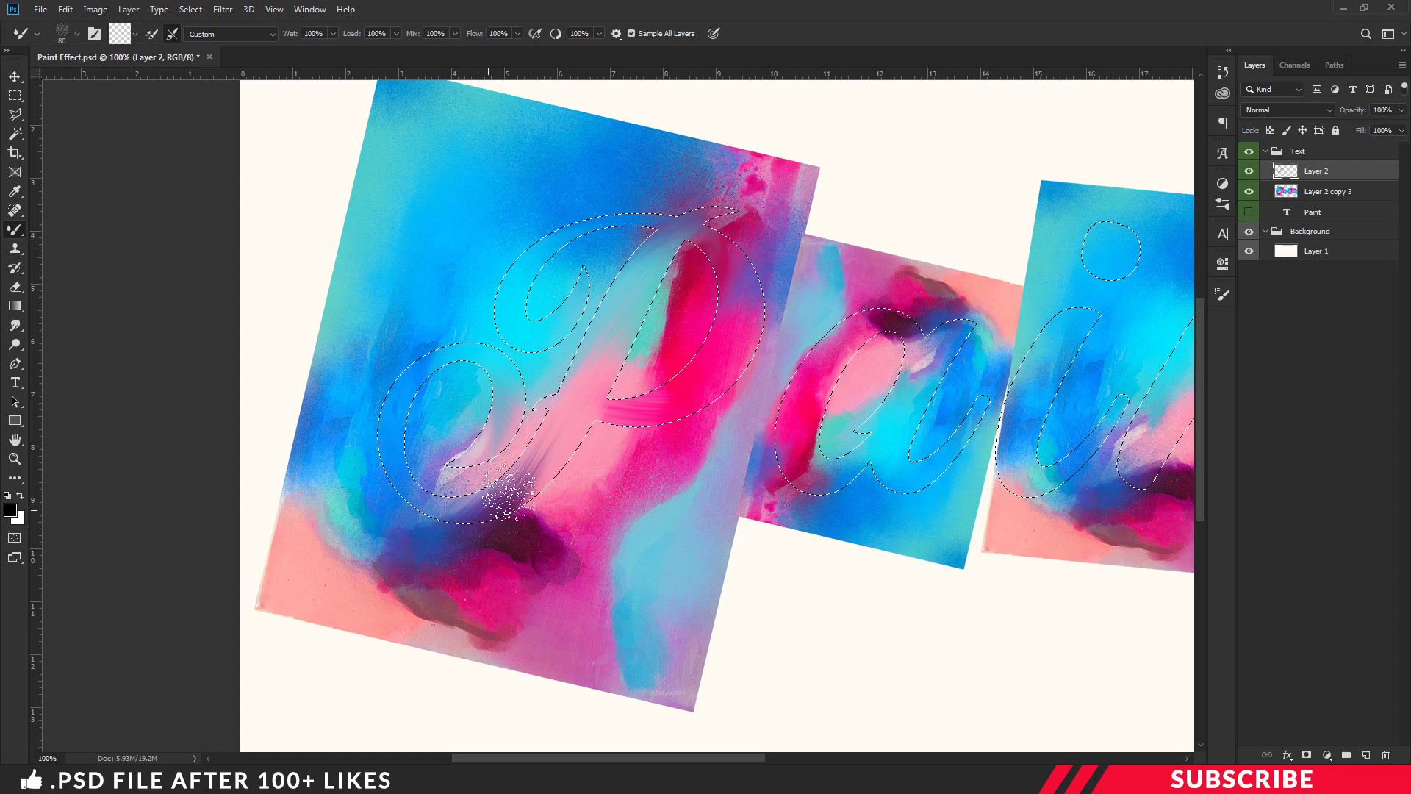
key("bracketright")
key("bracketleft")
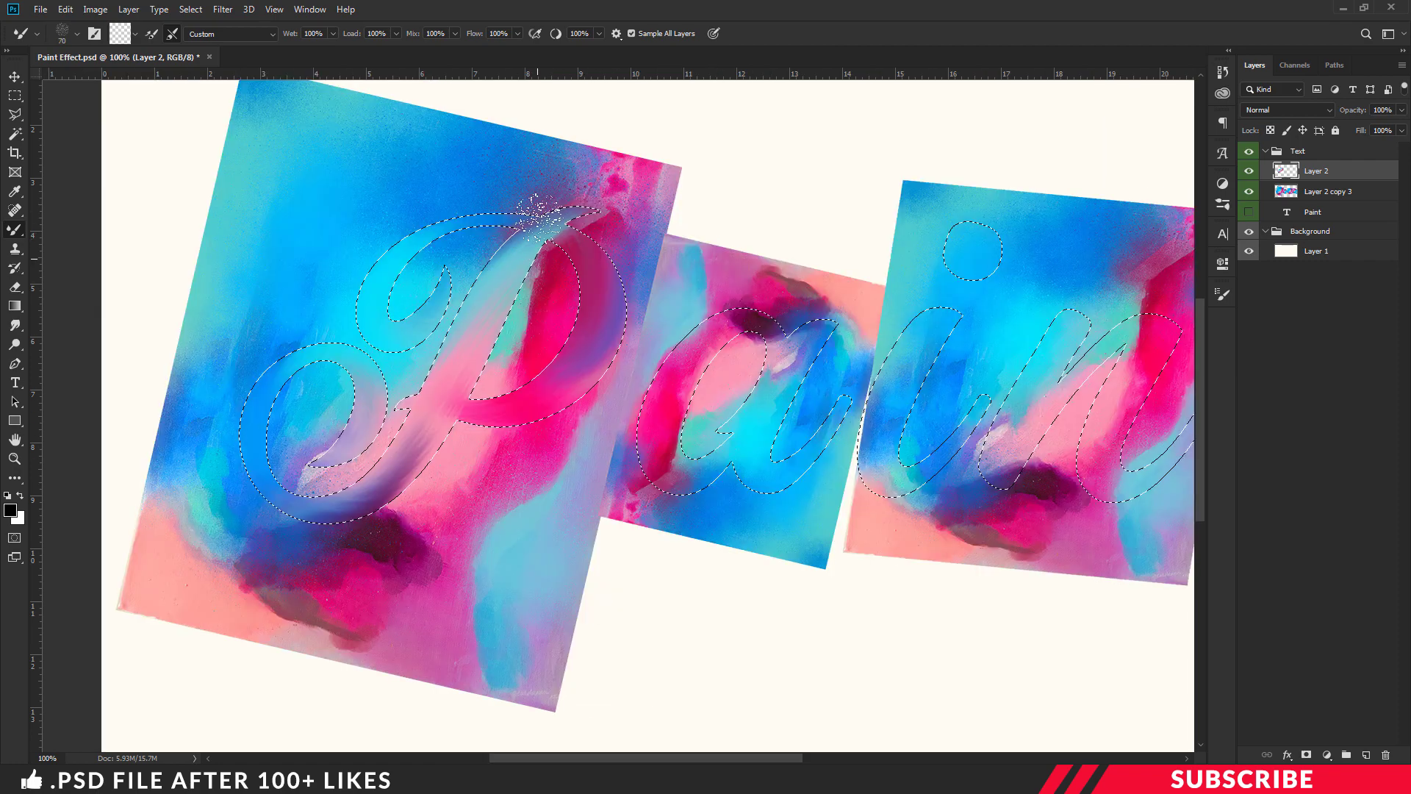
left_click_drag(728, 197, 583, 209)
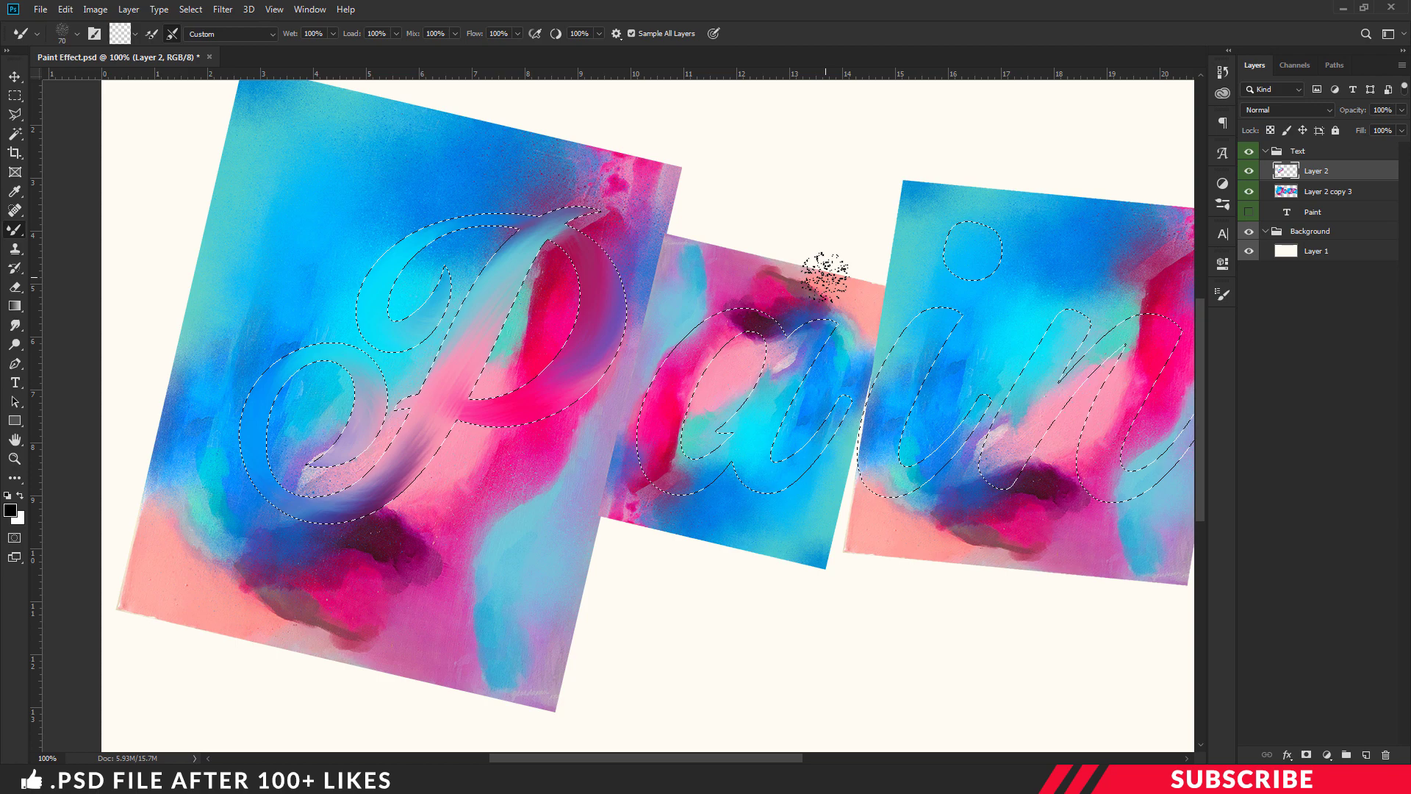
key("ctrl+minus")
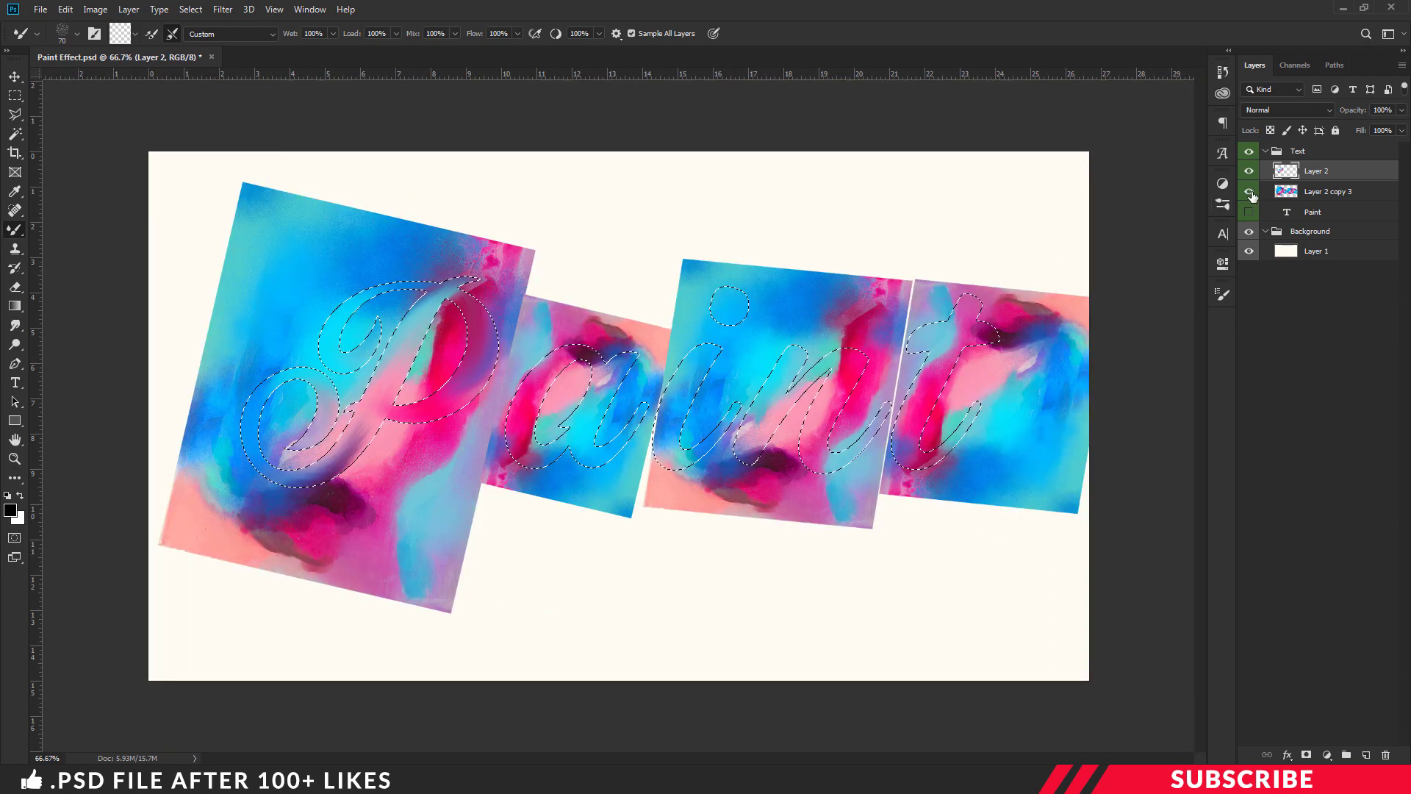
Toggle Layer 2 copy 3's visibility to check the P, then return to Layer 2
left_click(1249, 192)
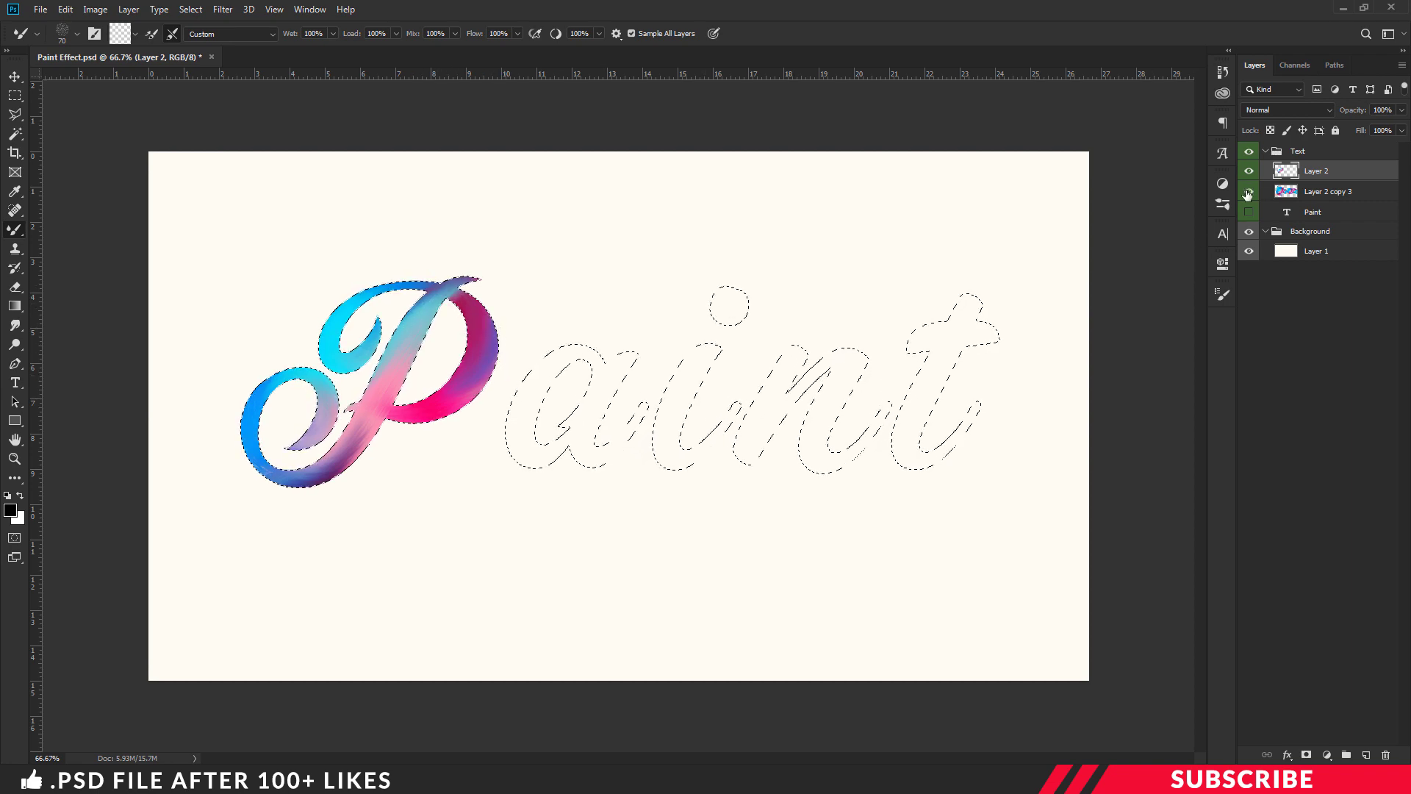
left_click(1248, 193)
left_click(1323, 191)
left_click(1307, 177)
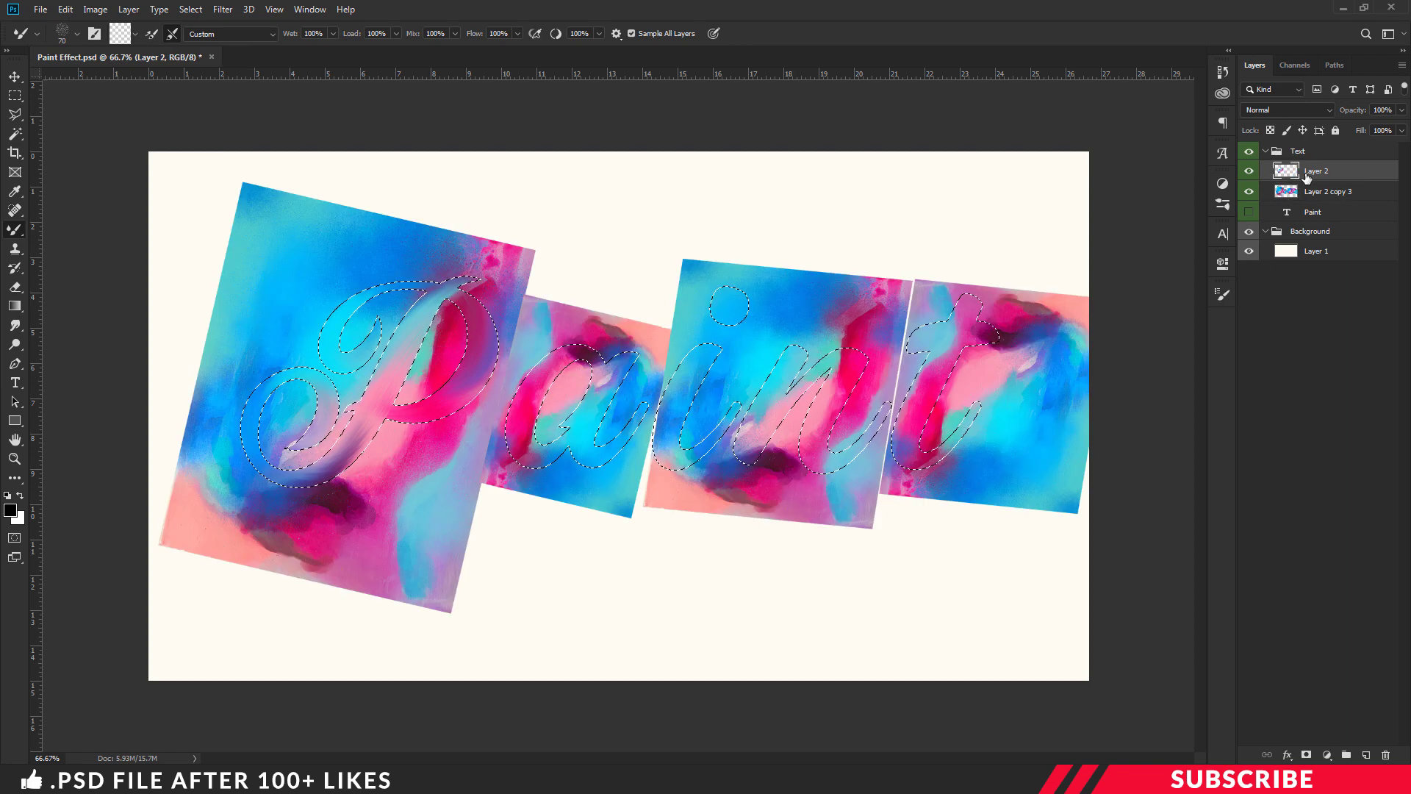
Smear blended pink and blue strokes through the a, i, n and t with a larger brush
scroll(641, 328, "up", 2)
scroll(544, 375, "up", 2)
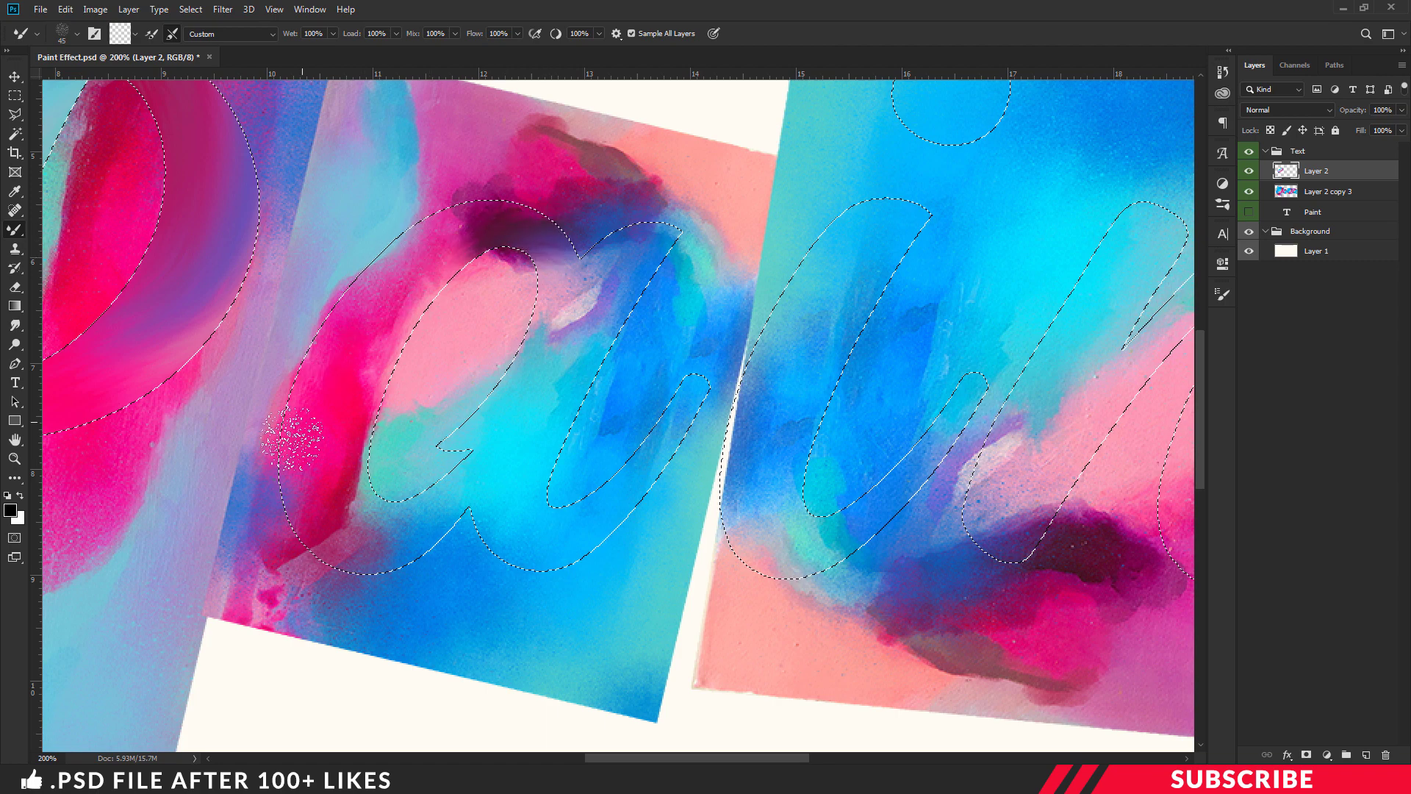
left_click_drag(540, 235, 320, 547)
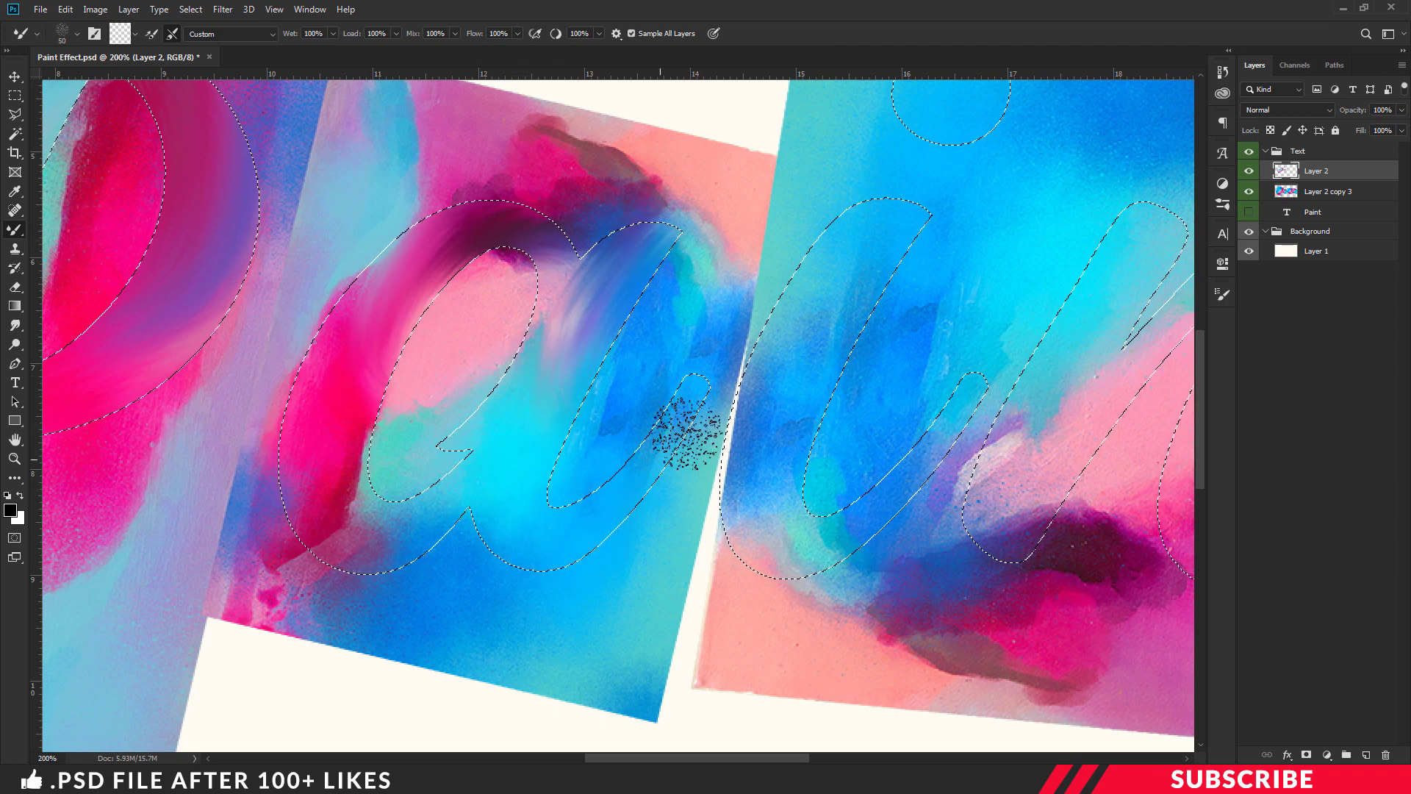
key("]")
key("]")
scroll(677, 409, "down", 2)
key("]")
key("]")
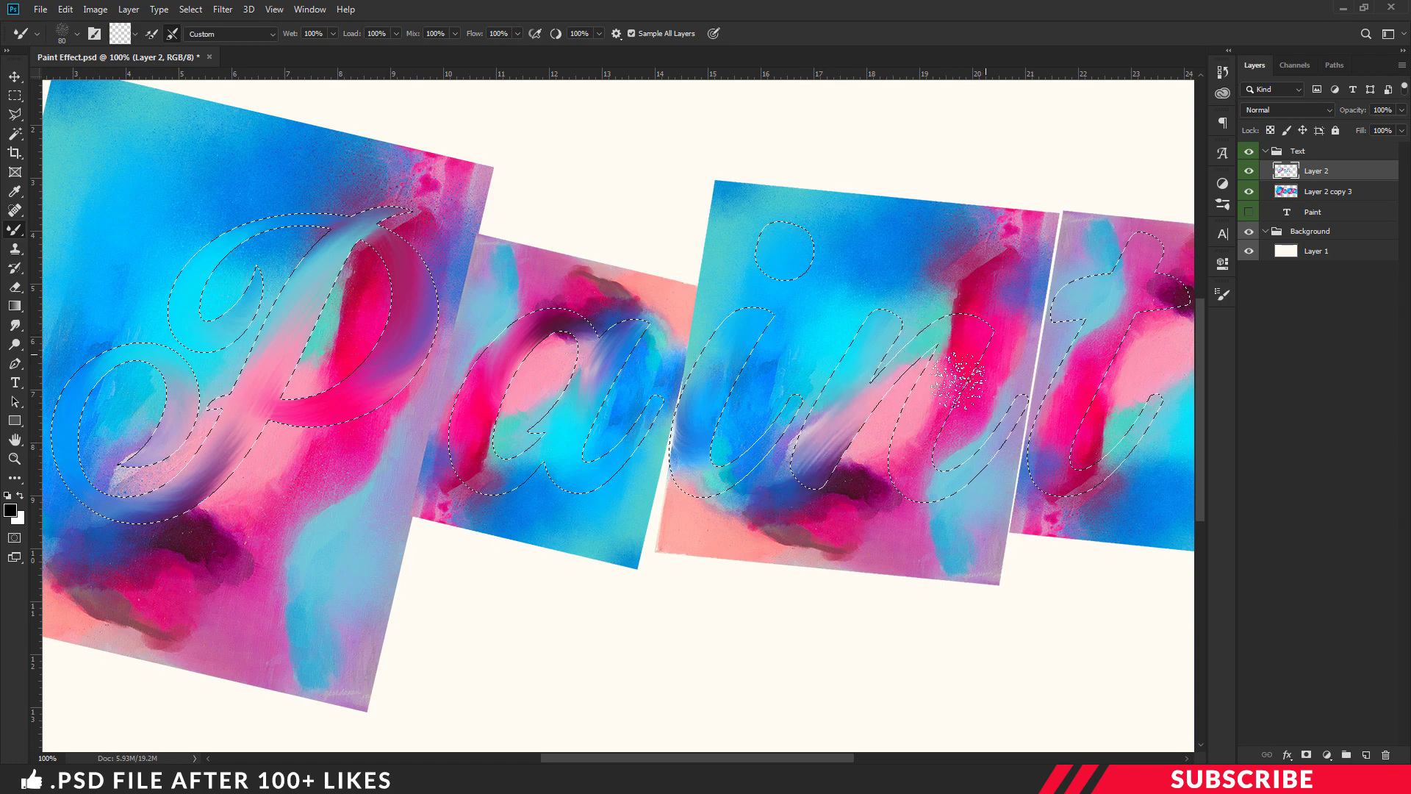
key("]")
scroll(1052, 406, "down", 1)
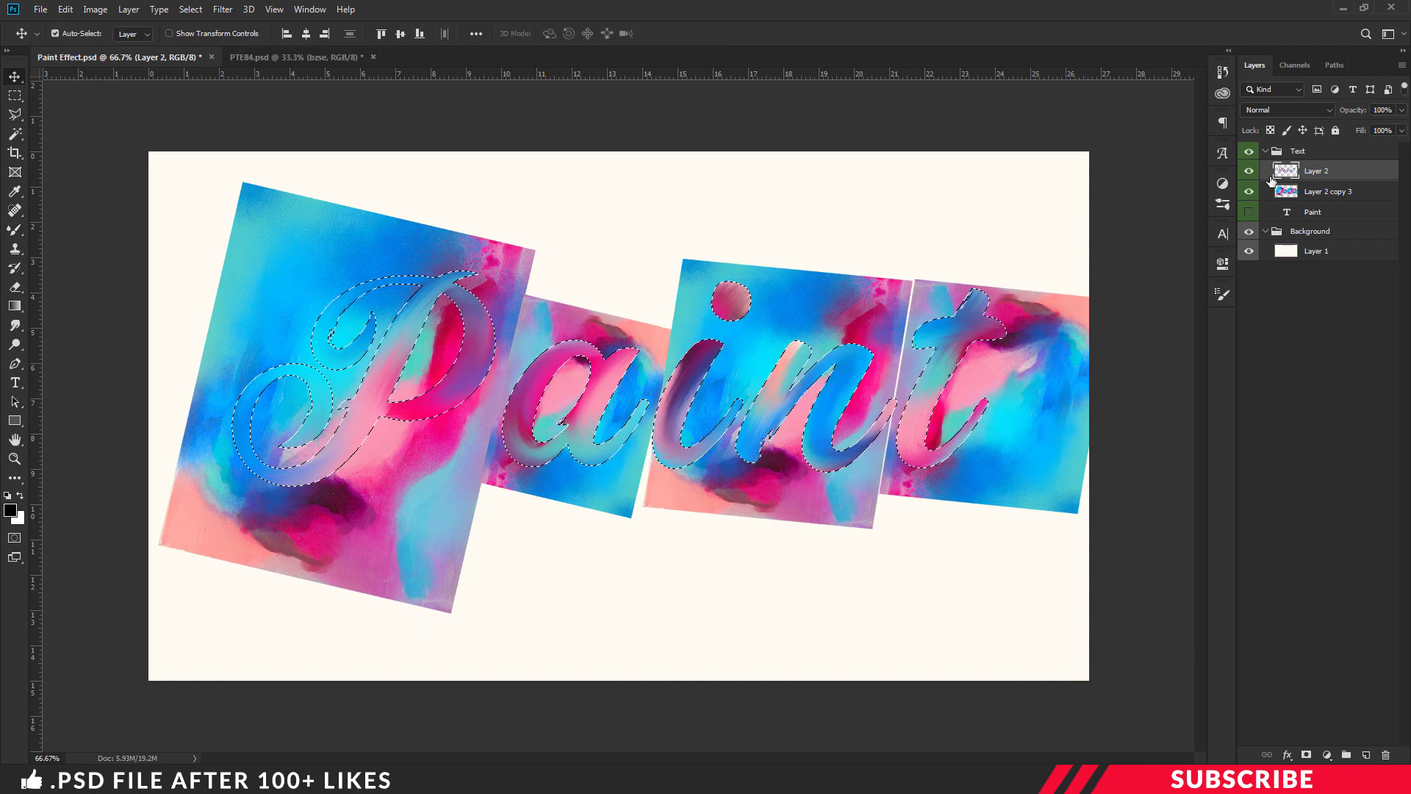
Deselect, hide Layer 2 copy 3's painted rectangles, and zoom in to inspect the Pa letters
key("ctrl+d")
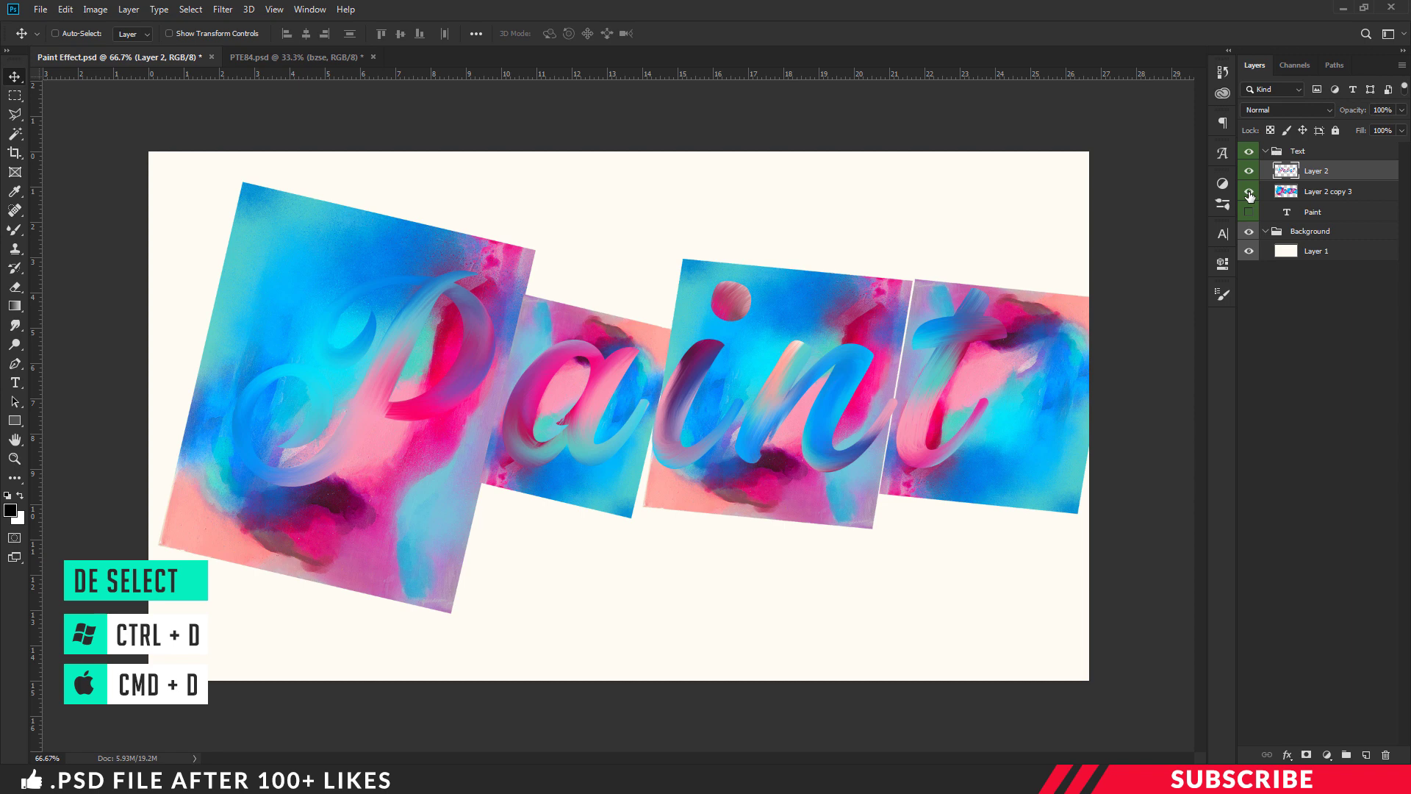
left_click(1249, 192)
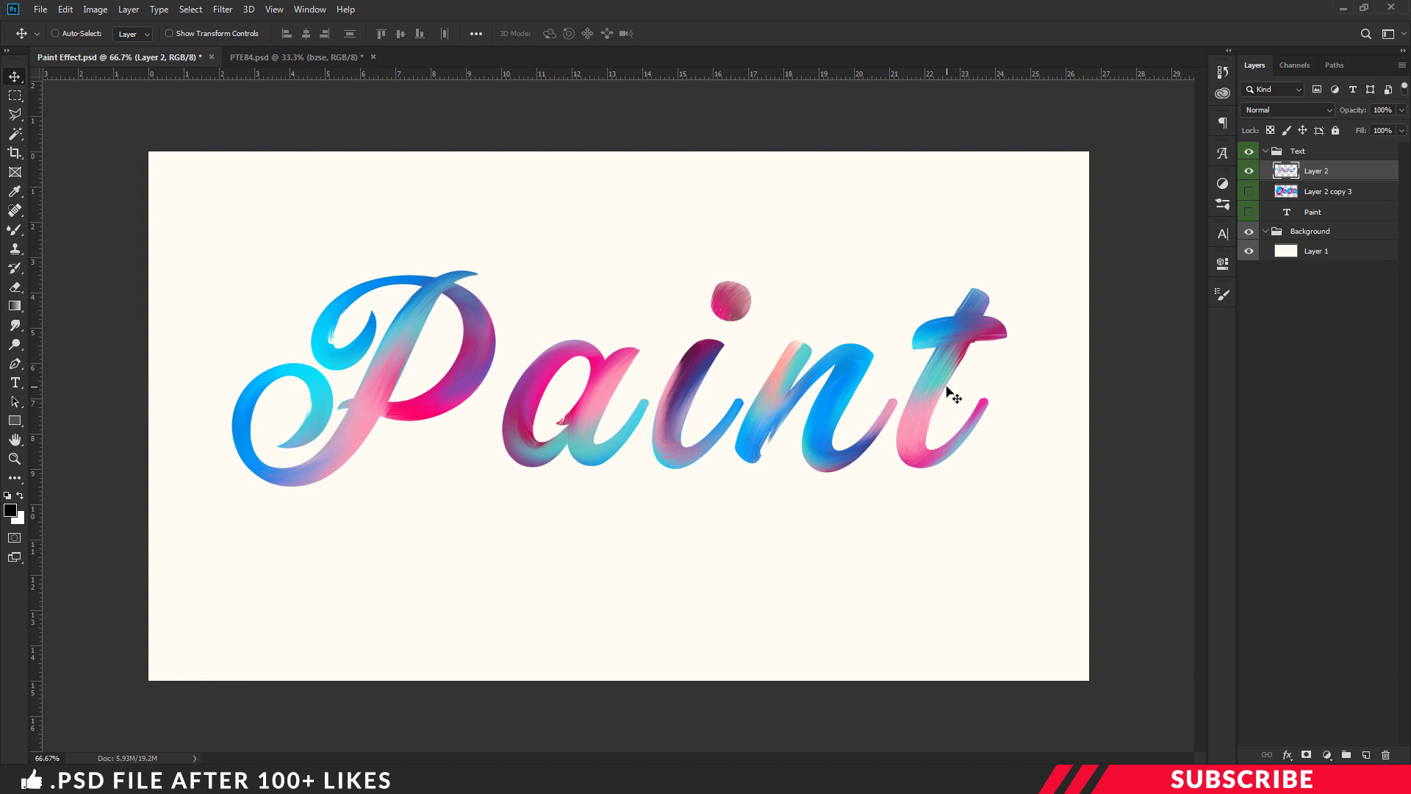
key("ctrl+plus")
left_click_drag(709, 754, 623, 762)
key("ctrl+plus")
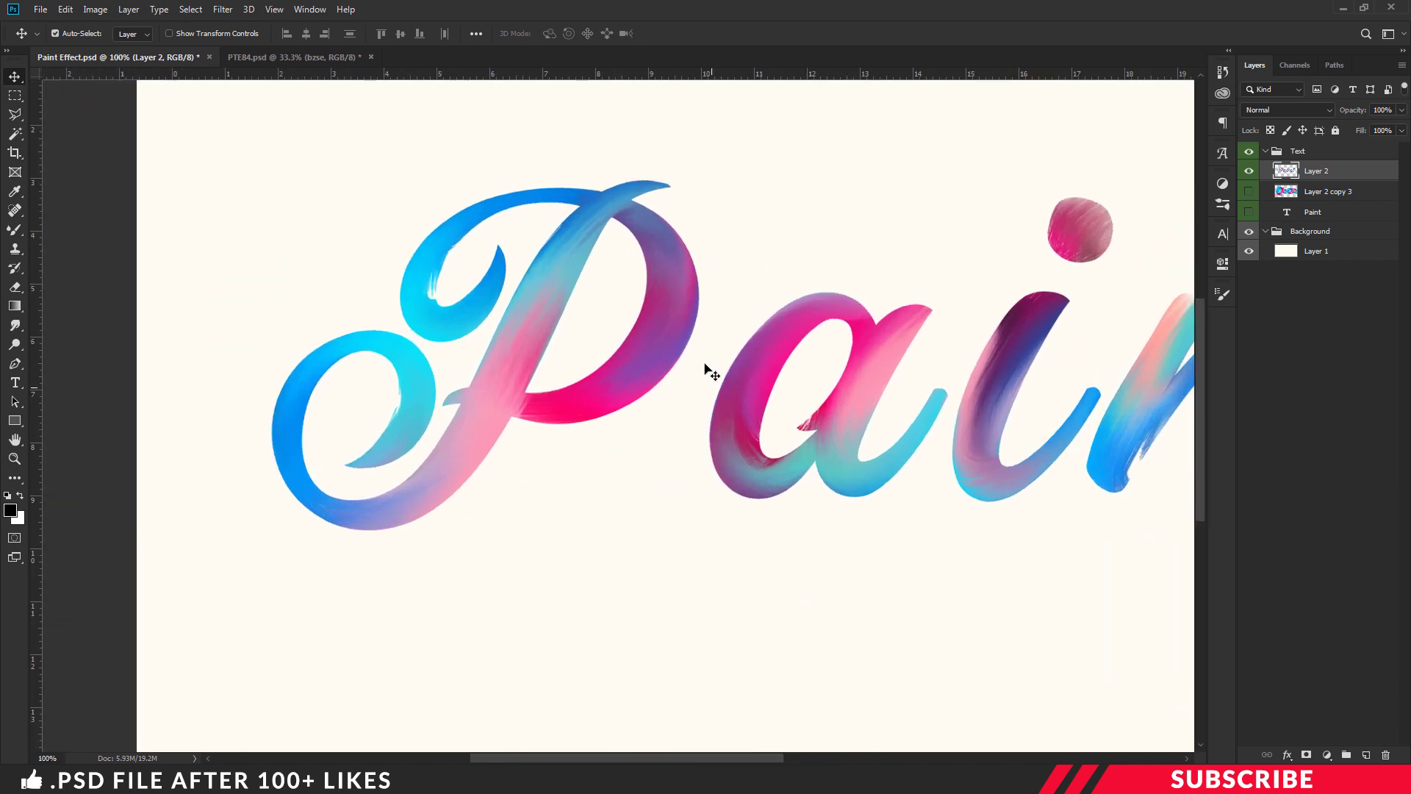
key("ctrl+minus")
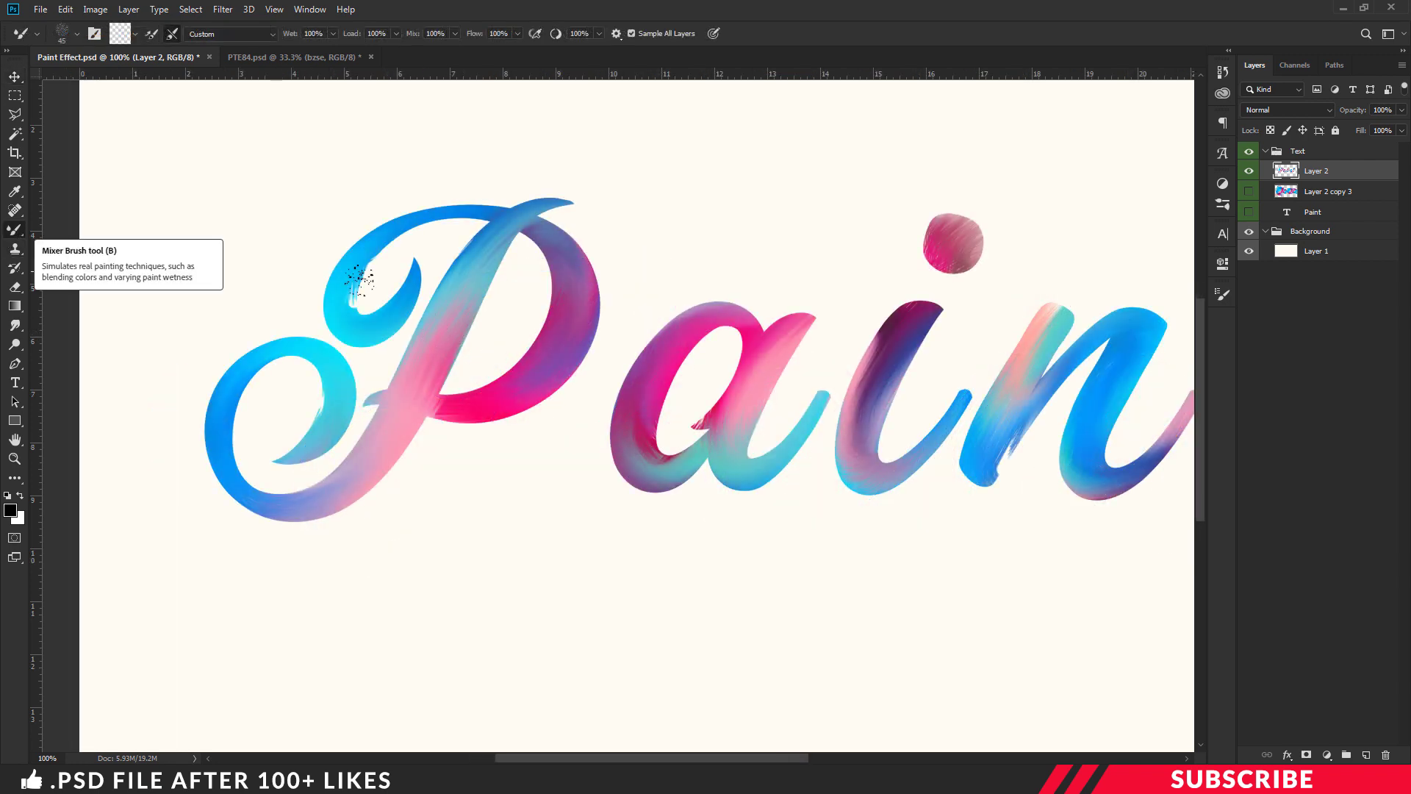
Set the Mixer Brush to Wet 30% and lower Smoothing to 20%
right_click(14, 231)
left_click(70, 271)
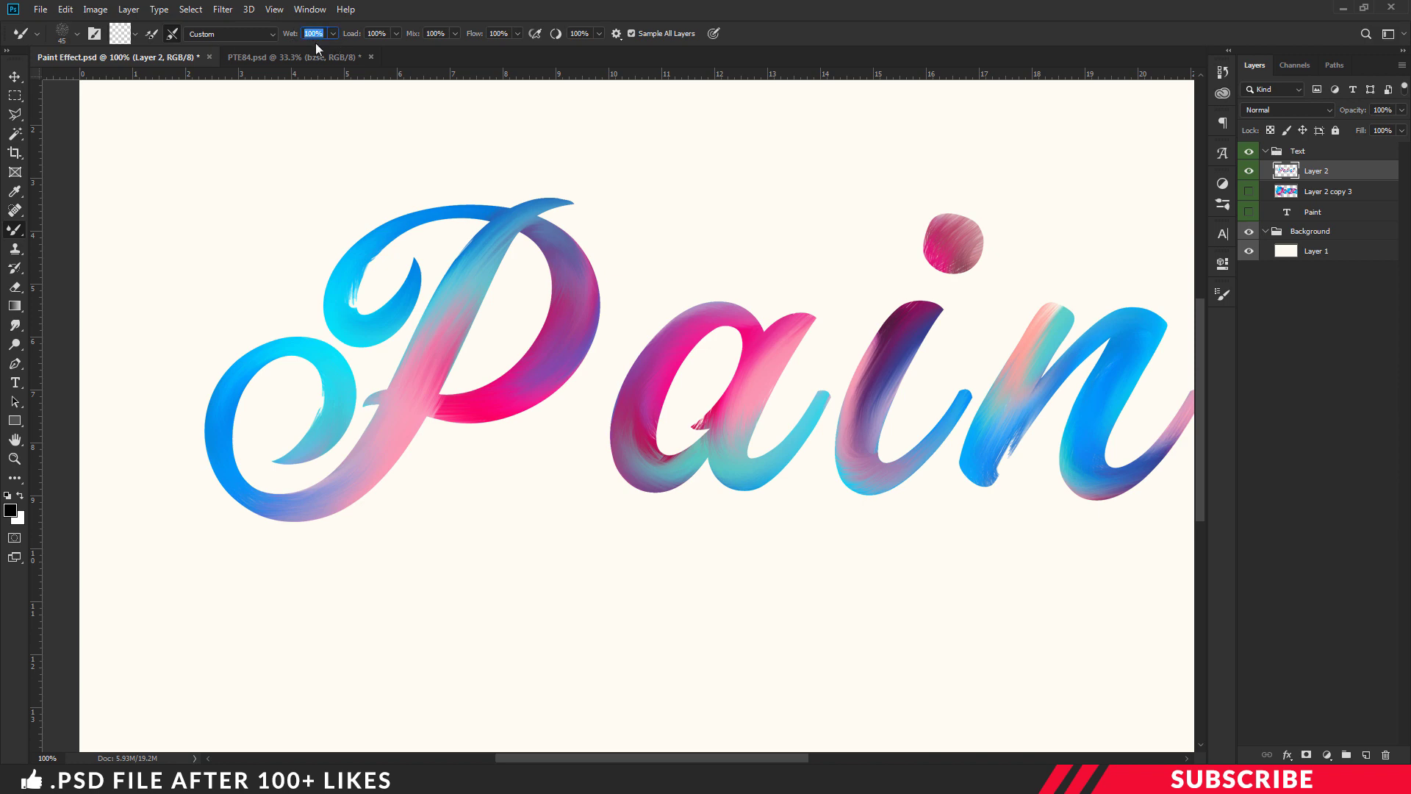
type("3")
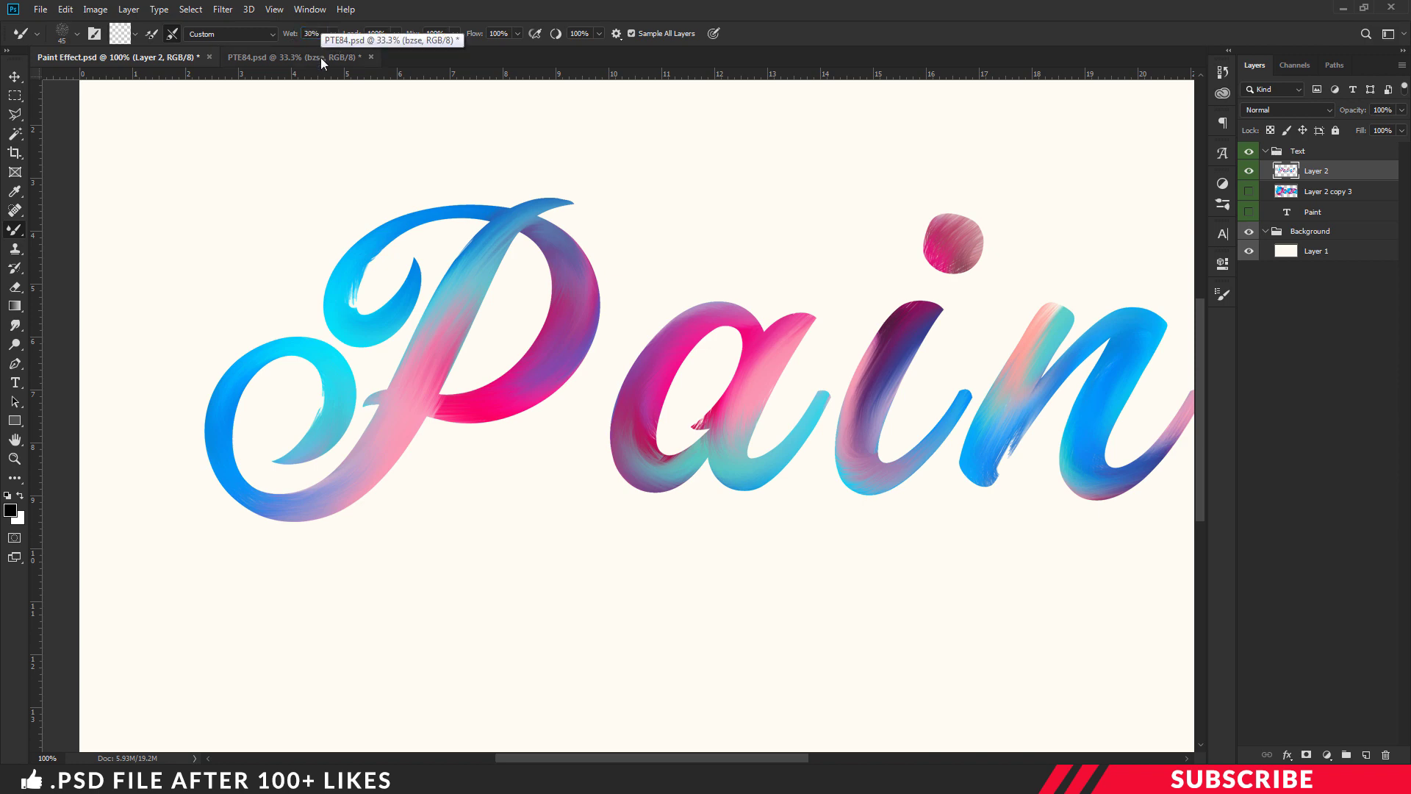
key("Return")
left_click(599, 33)
left_click_drag(597, 50, 588, 50)
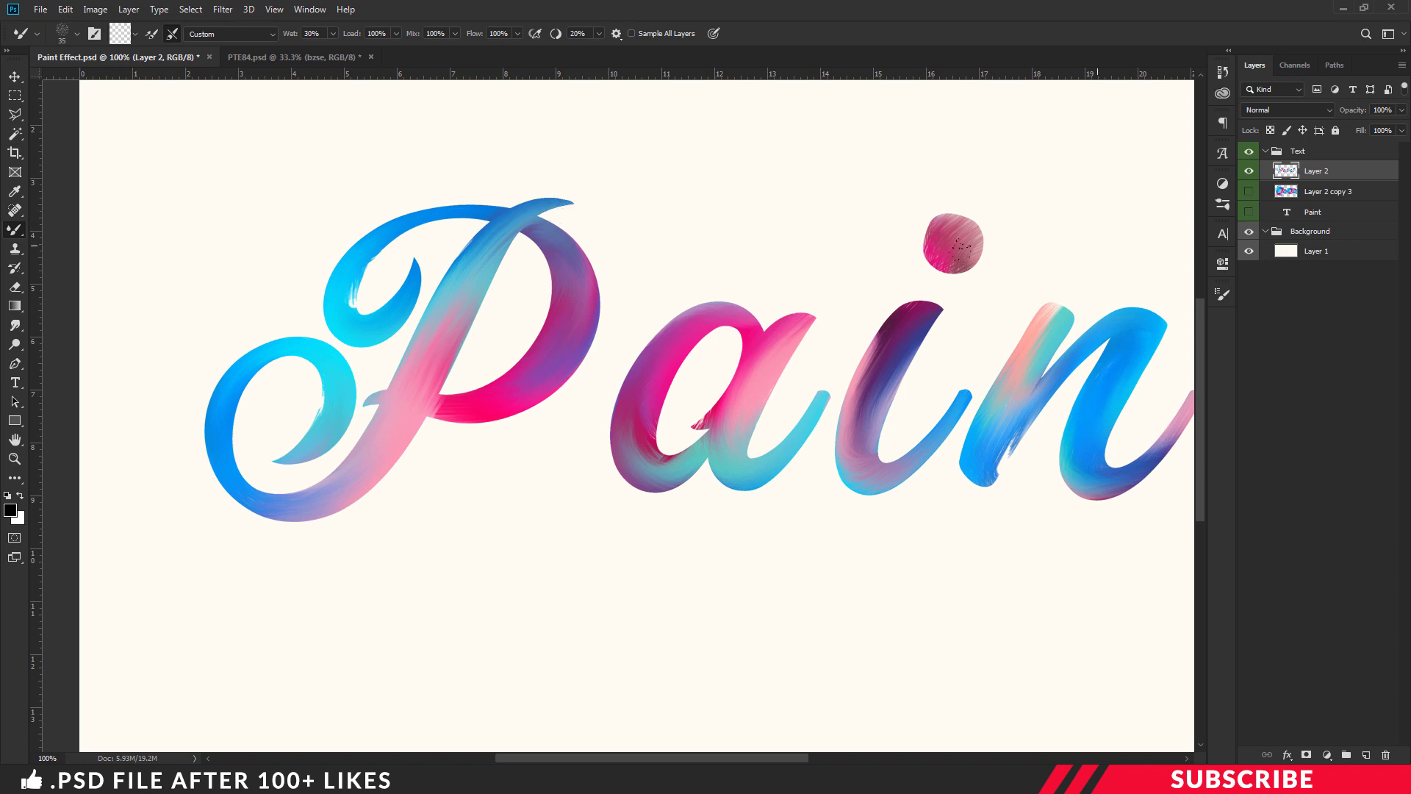
Smear the P's top tip rightward and smooth its blue stroke tip upward
scroll(481, 230, "up", 1)
scroll(426, 236, "up", 1)
scroll(441, 308, "up", 1)
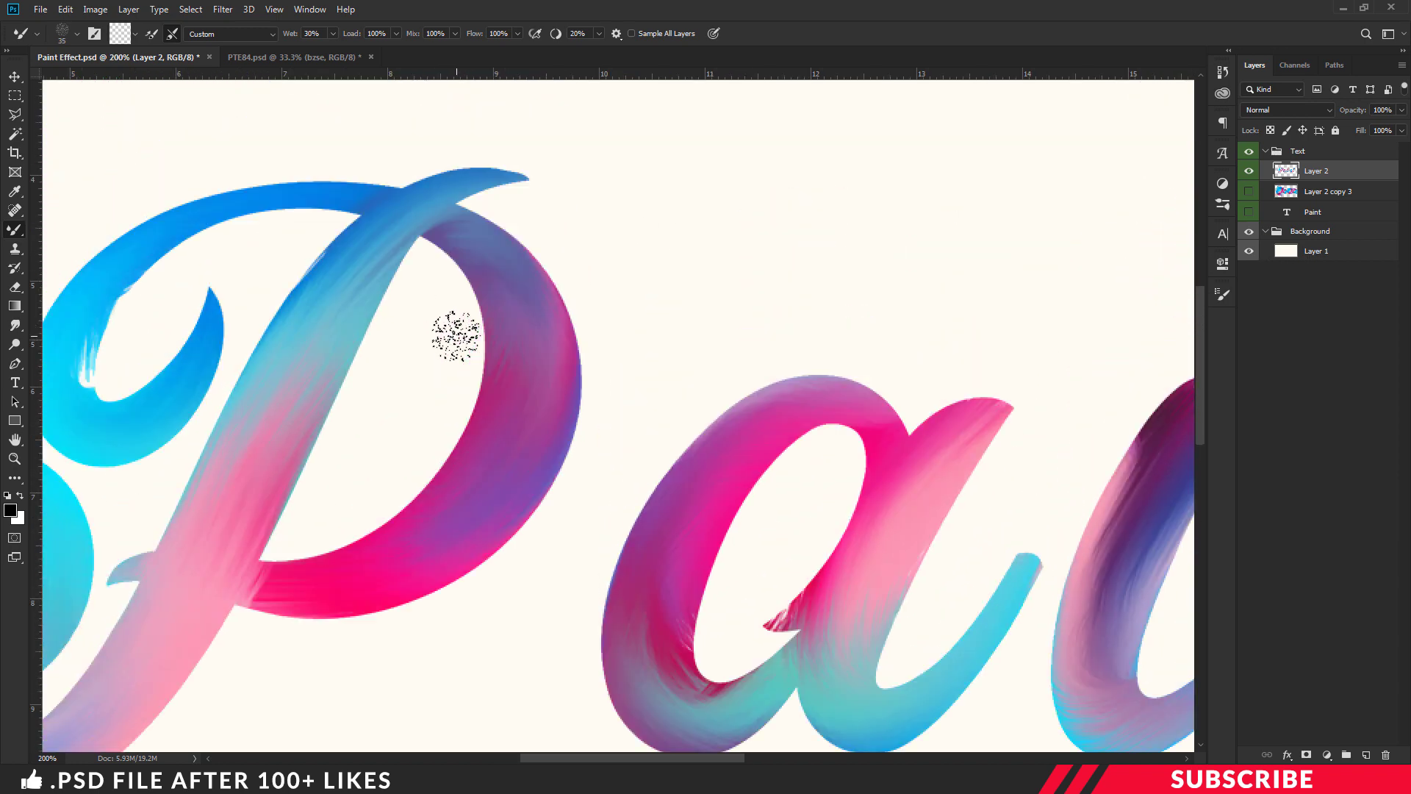
left_click_drag(488, 159, 621, 143)
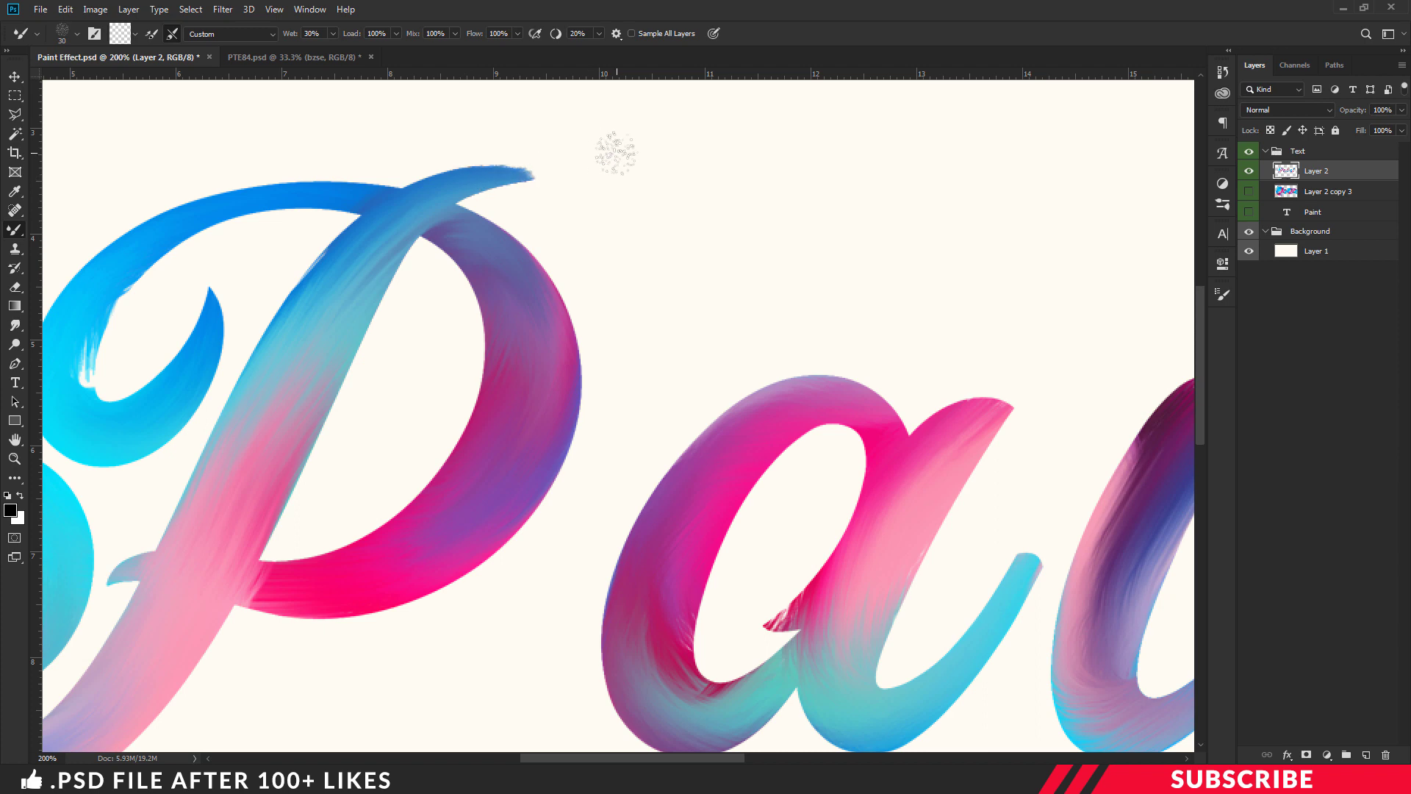
key("bracketleft")
key("ctrl+minus")
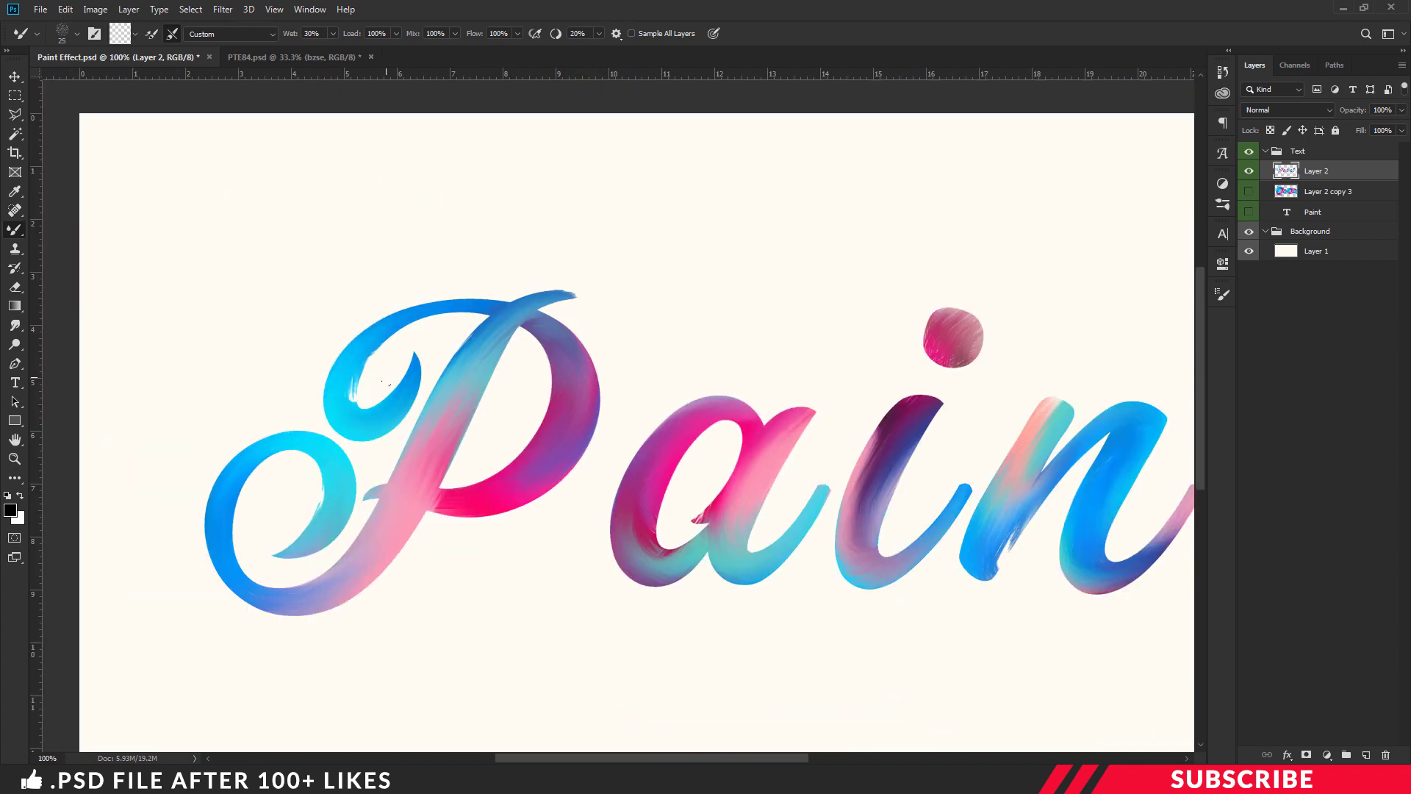
key("ctrl+plus")
key("bracketright")
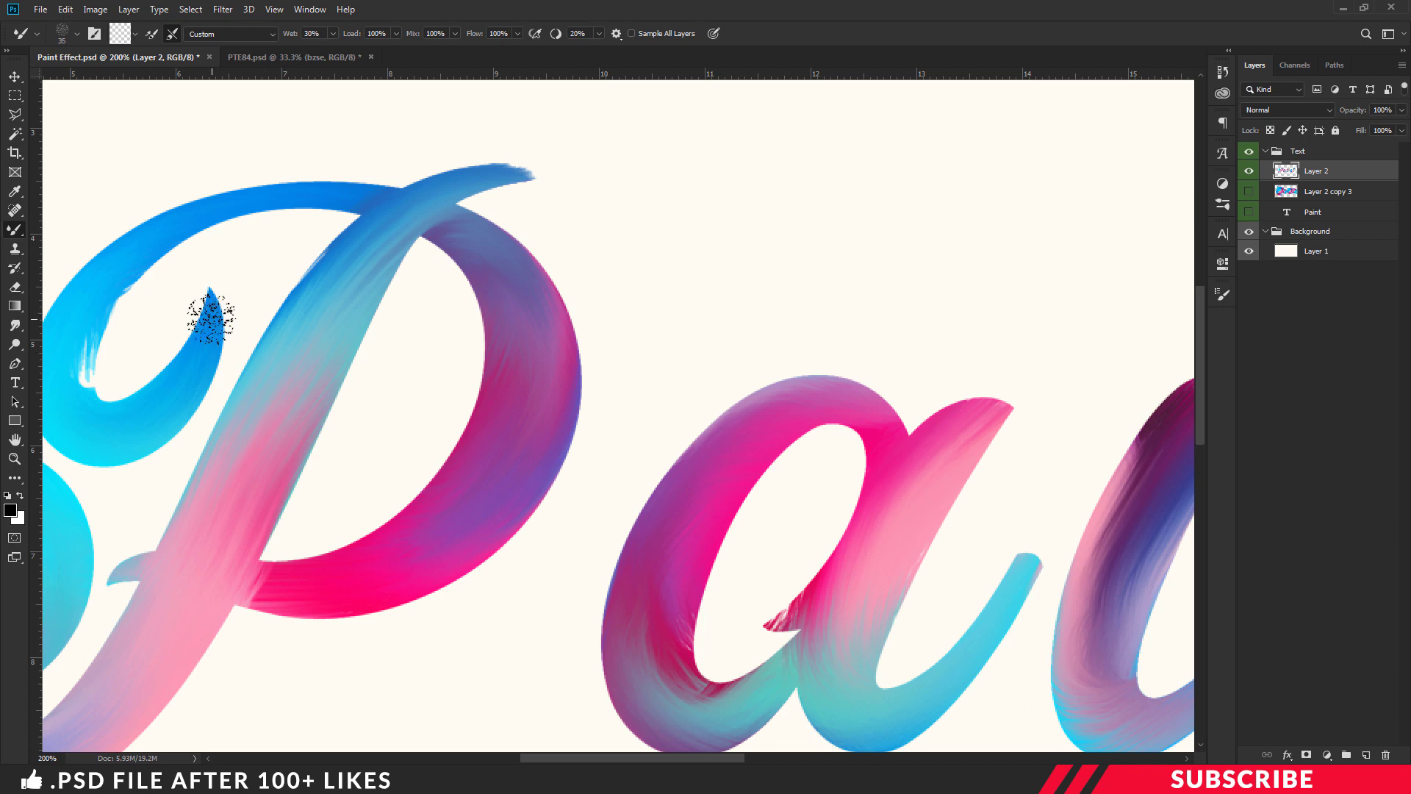
key("bracketright")
left_click_drag(209, 316, 206, 213)
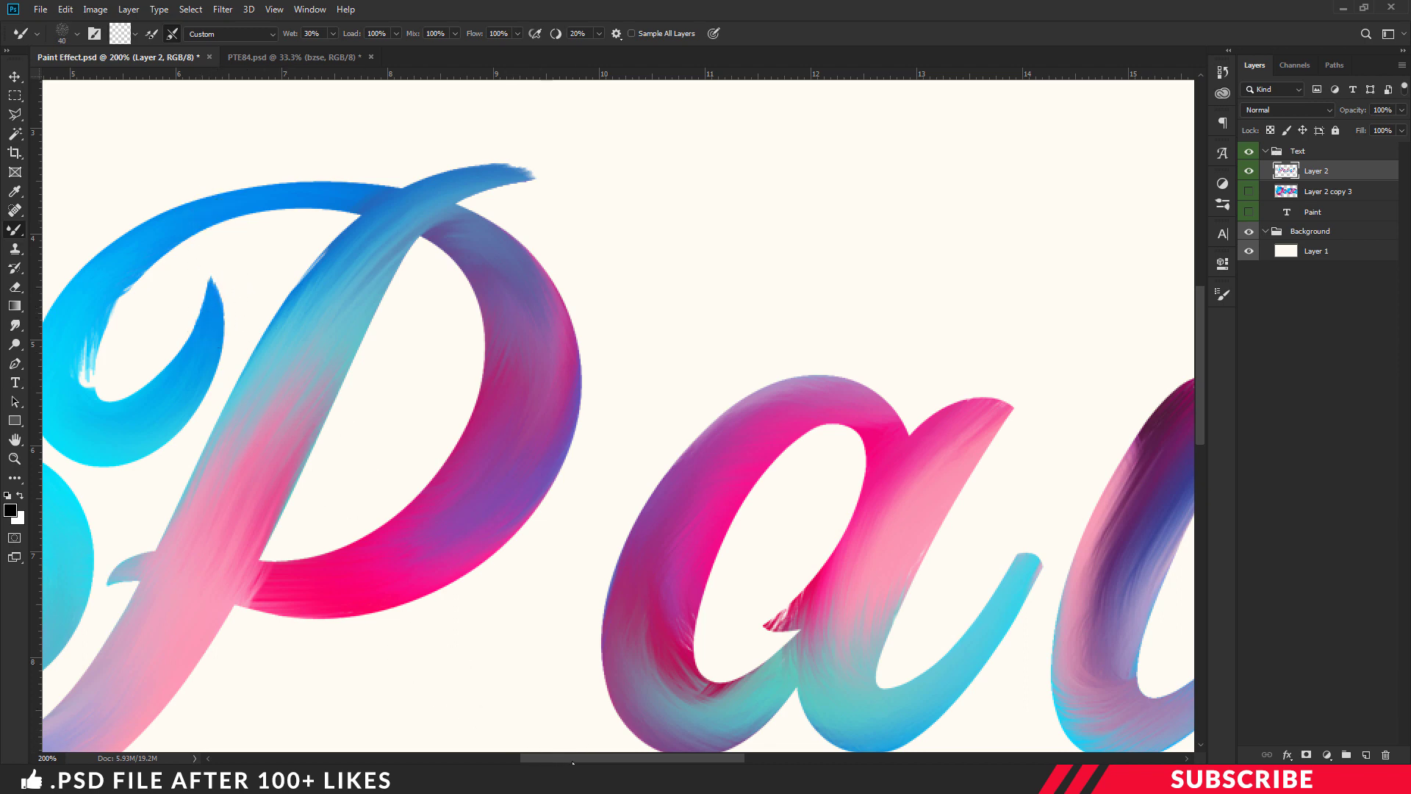
Extend the P's cyan stroke tip and taper the stub where its strokes cross
left_click_drag(572, 762, 483, 762)
scroll(536, 488, "down", 1)
scroll(536, 488, "down", 2)
key("bracketleft")
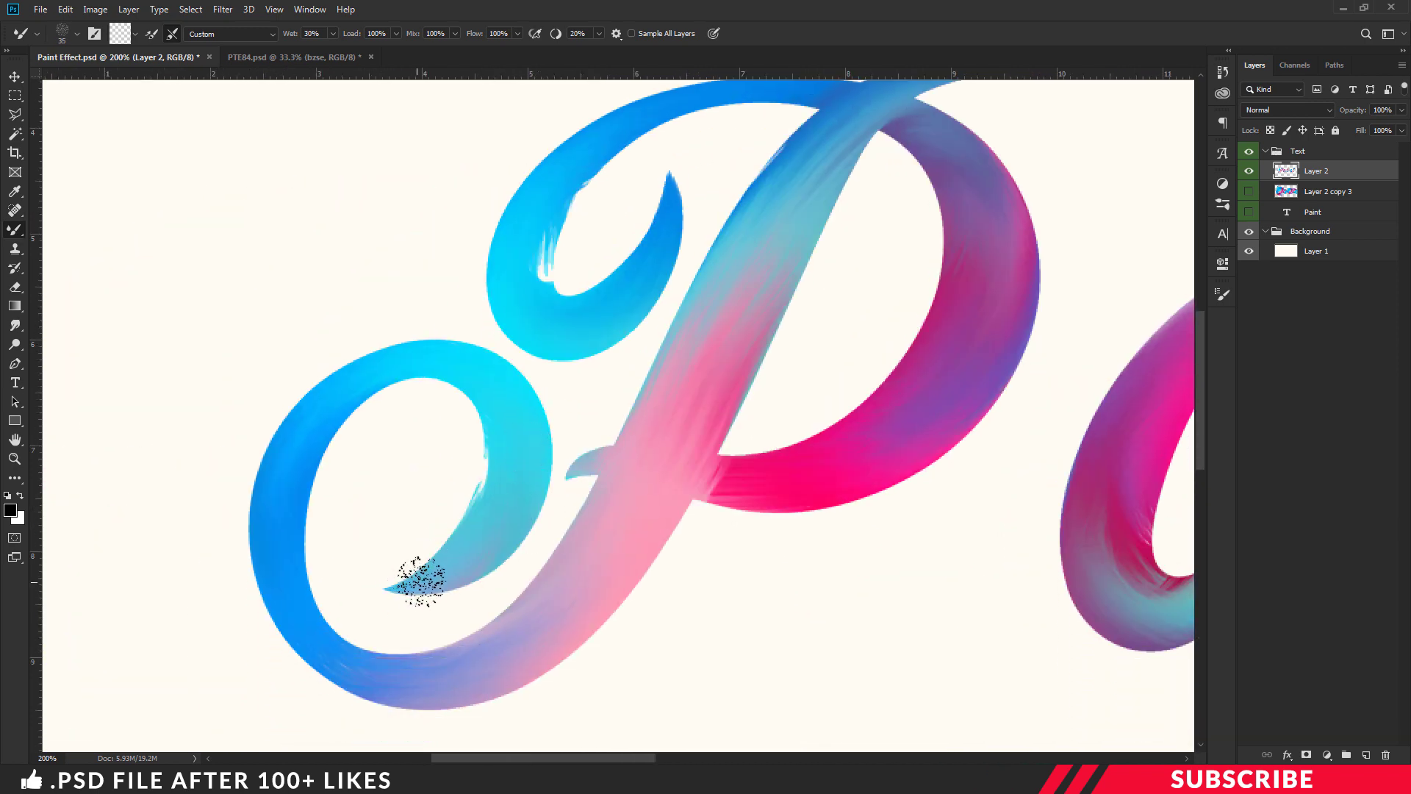
mouse_move(420, 580)
left_mouse_down()
mouse_move(306, 573)
mouse_move(394, 592)
left_mouse_up()
key("bracketright")
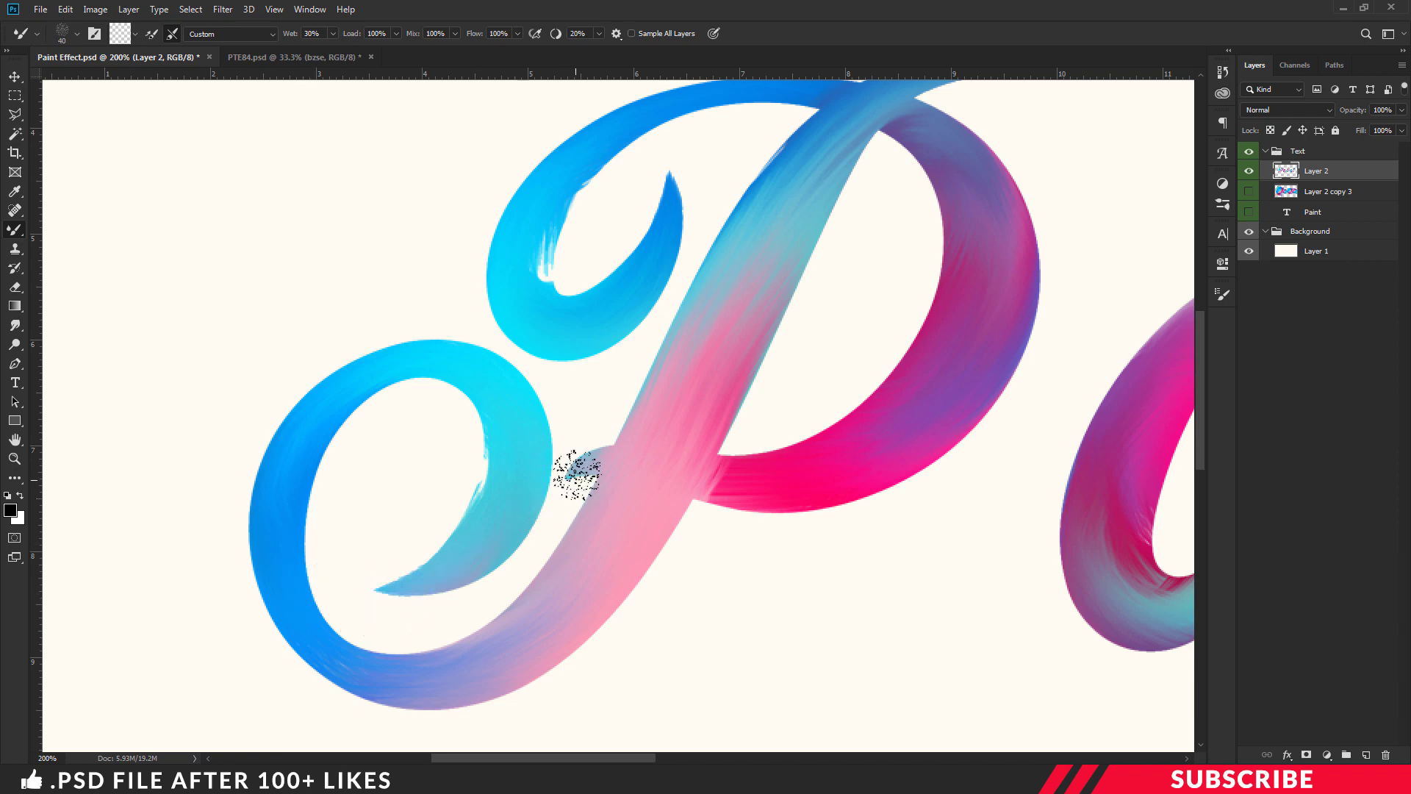
left_click_drag(581, 463, 552, 479)
key("bracketleft")
key("bracketleft")
key("bracketleft")
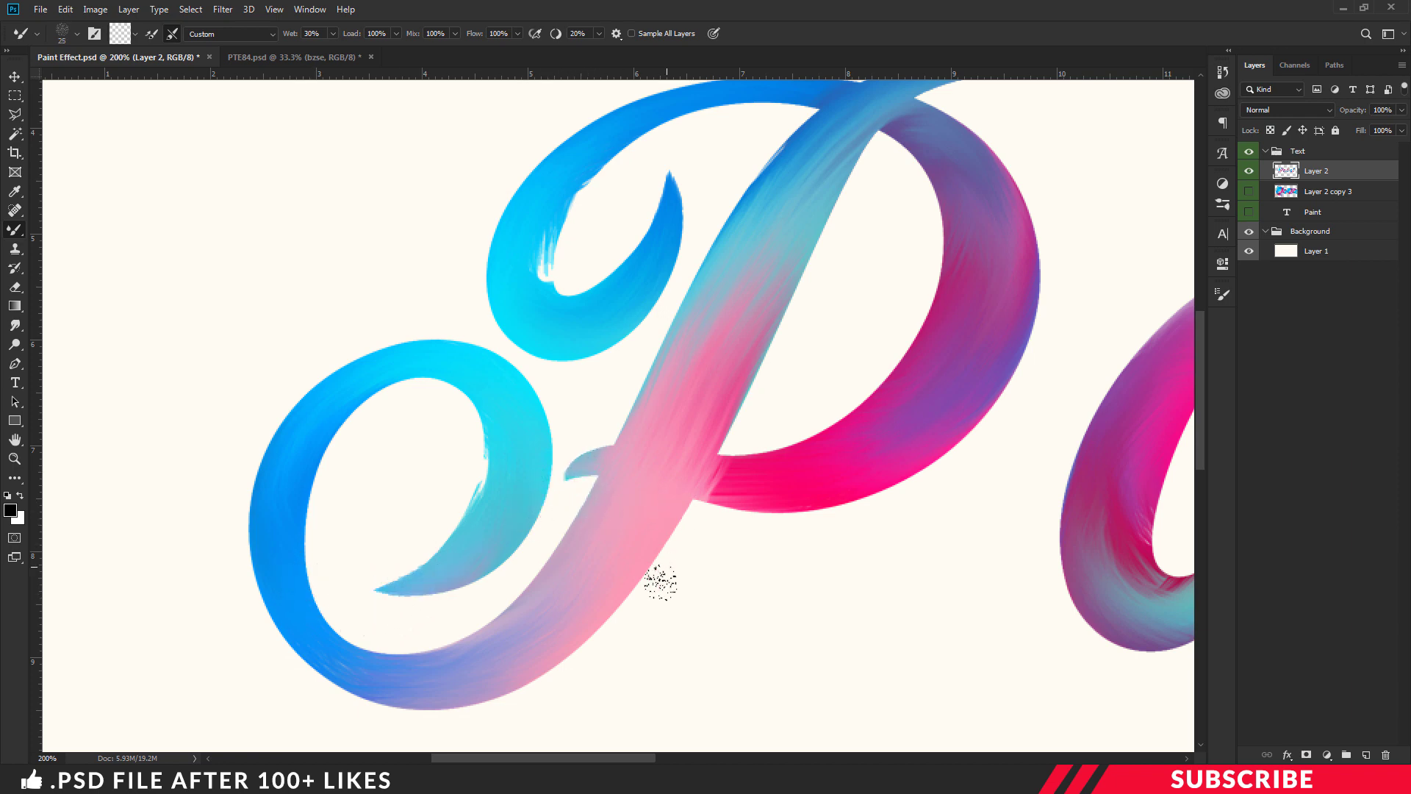
scroll(675, 551, "up", 3)
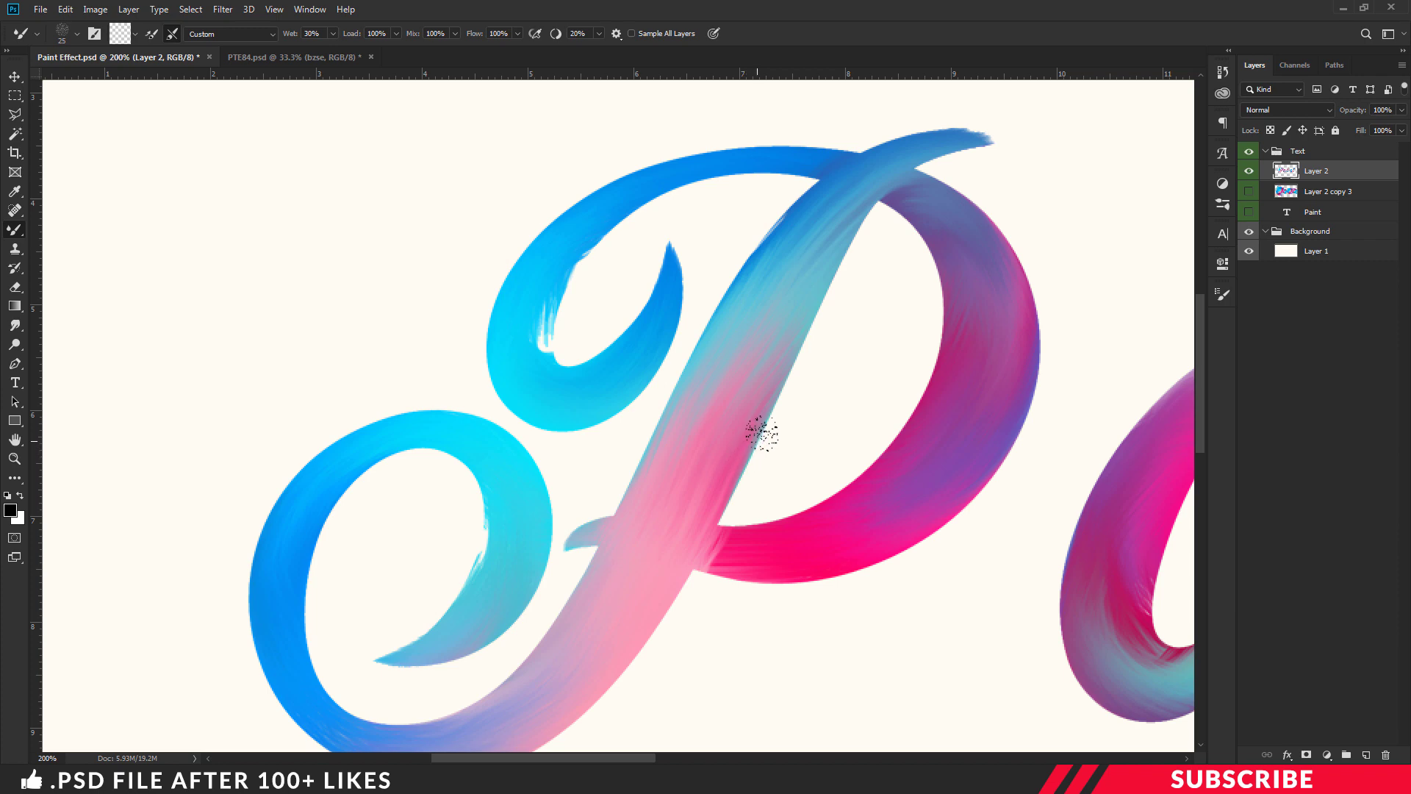
Smooth paint along the P's diagonal edge, bowl edges, and lower-left loop
mouse_move(850, 235)
left_mouse_down()
mouse_move(728, 489)
mouse_move(880, 220)
left_mouse_up()
key("bracketright")
key("bracketleft")
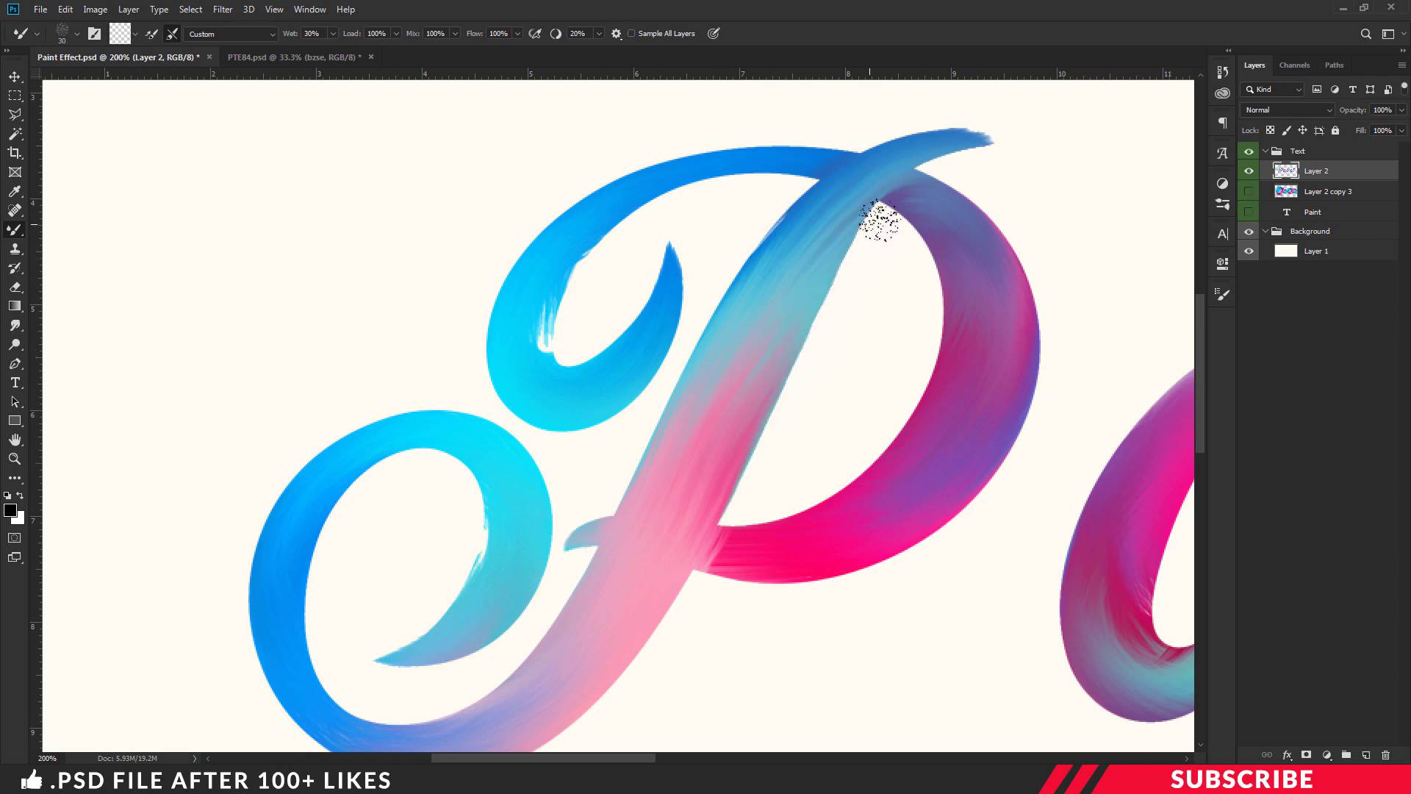
key("bracketright")
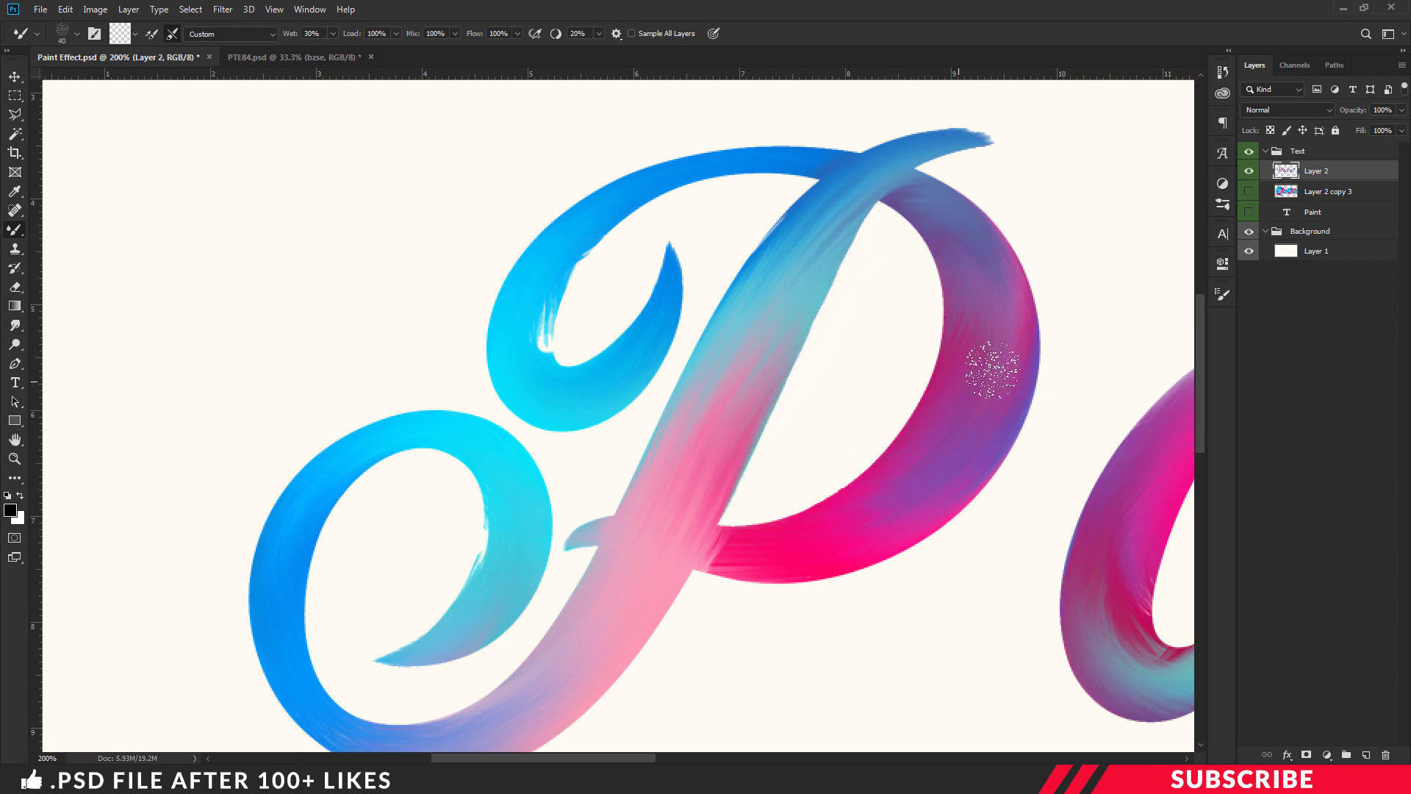
mouse_move(1002, 289)
left_mouse_down()
mouse_move(904, 394)
mouse_move(923, 352)
left_mouse_up()
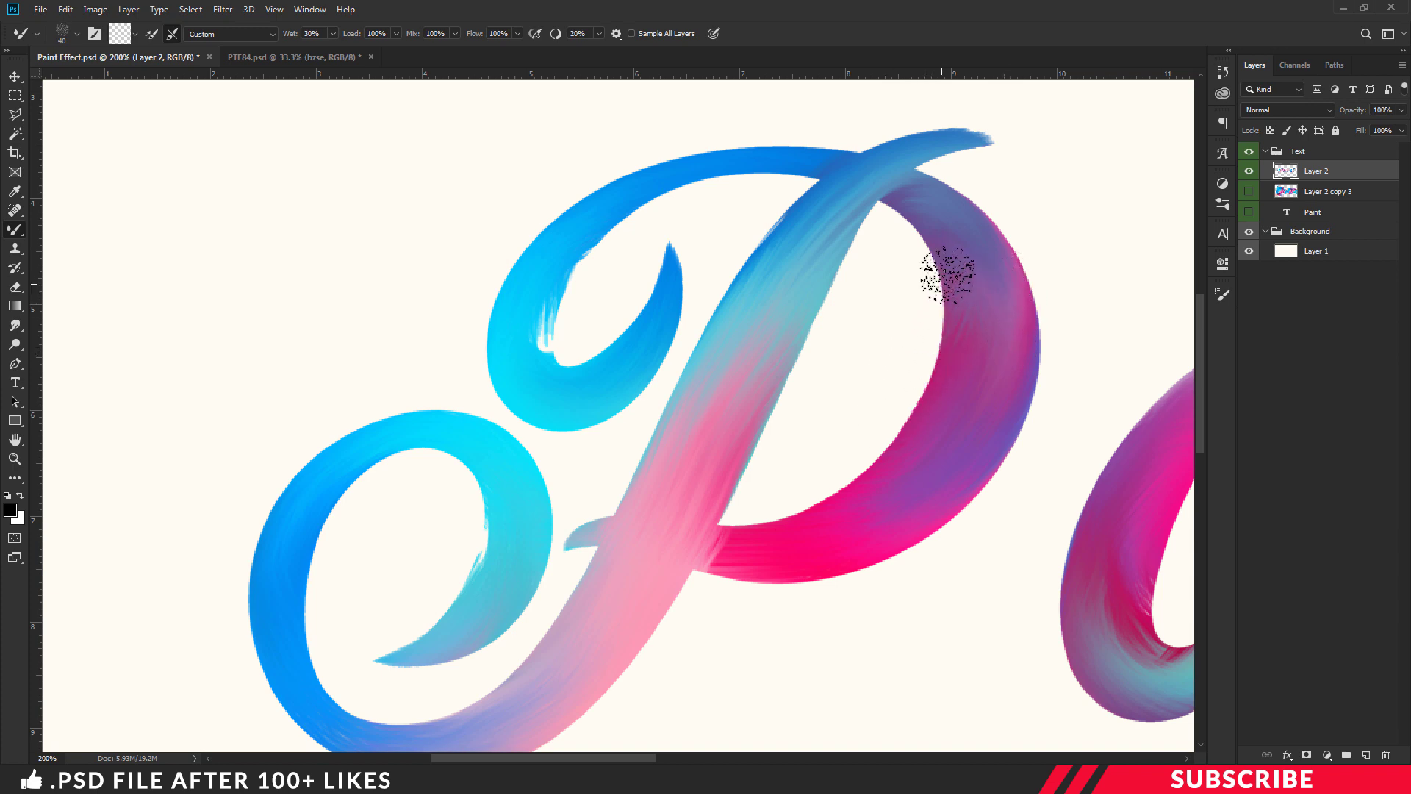
mouse_move(978, 227)
left_mouse_down()
mouse_move(1018, 277)
mouse_move(1040, 346)
mouse_move(1024, 451)
mouse_move(917, 542)
mouse_move(799, 590)
left_mouse_up()
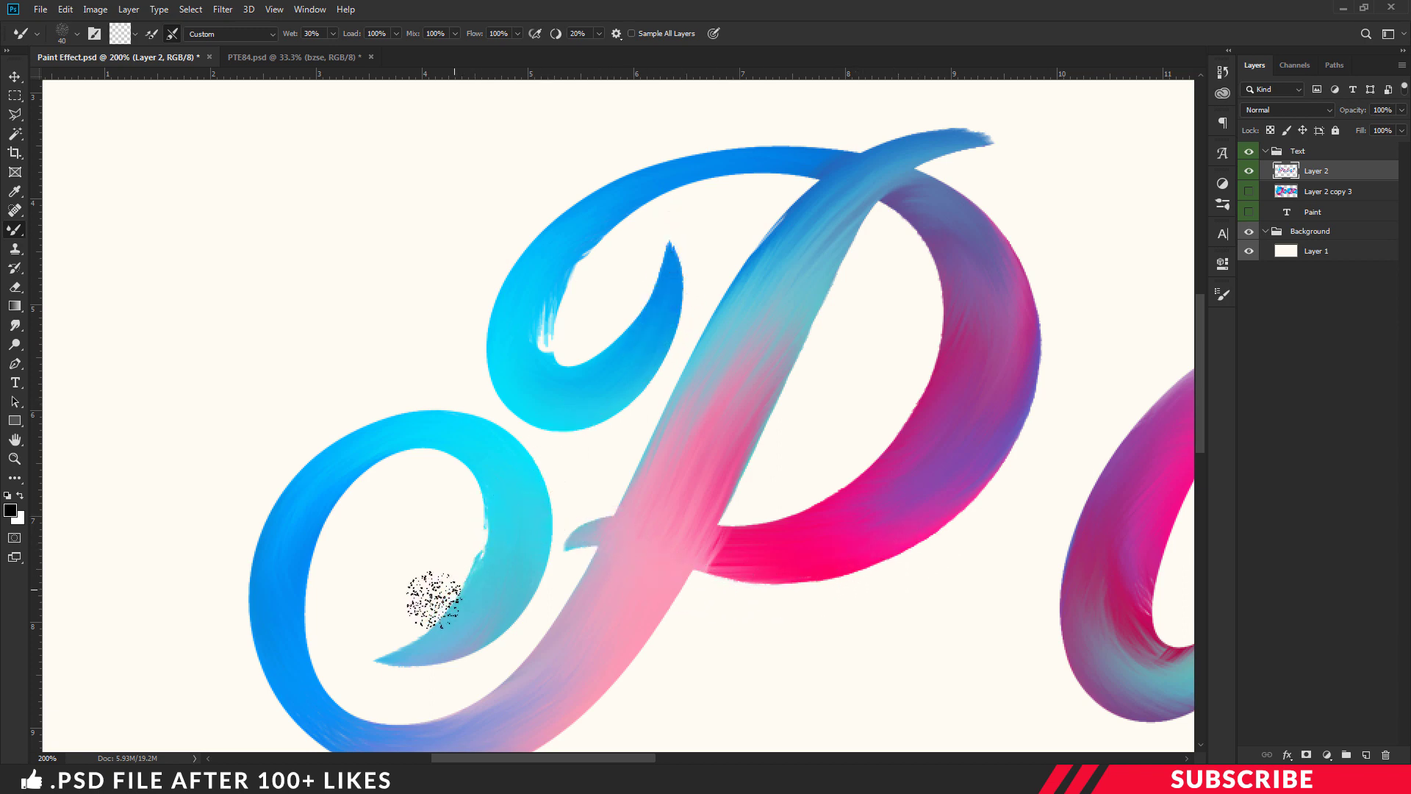
mouse_move(434, 599)
left_mouse_down()
mouse_move(466, 488)
mouse_move(391, 482)
mouse_move(346, 510)
mouse_move(304, 603)
mouse_move(306, 672)
mouse_move(379, 709)
mouse_move(556, 691)
mouse_move(879, 348)
left_mouse_up()
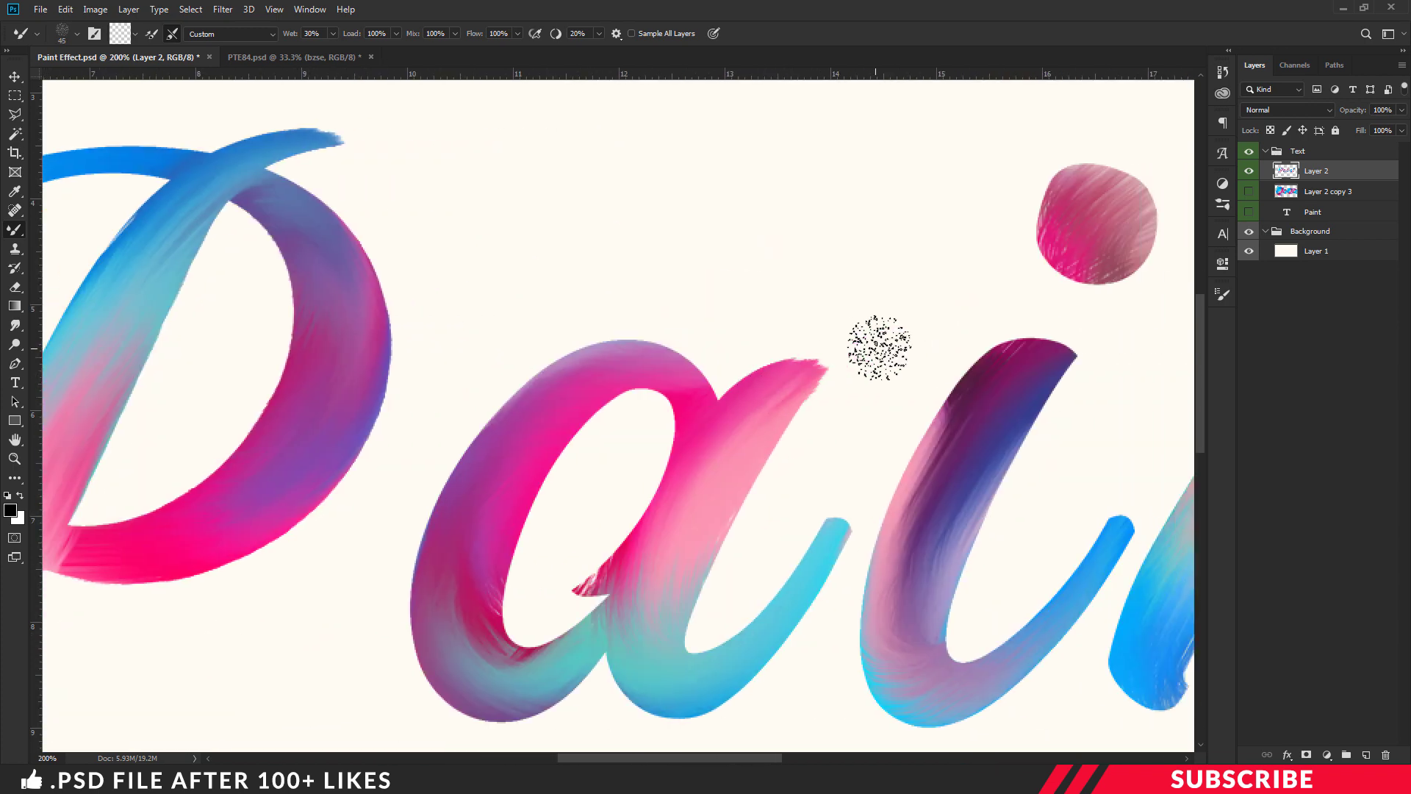
key("bracketleft")
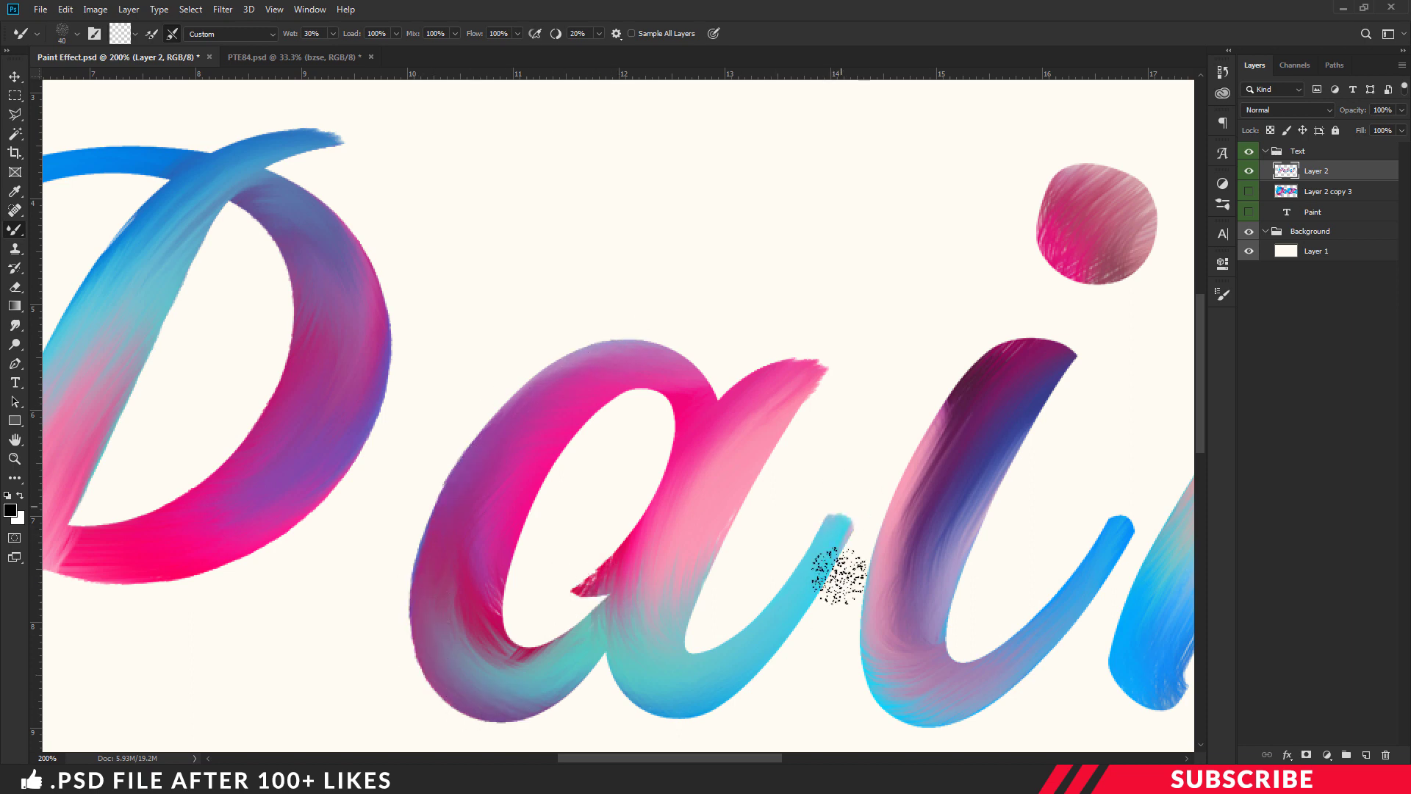
Blend strokes over the remaining 'ain' and 't', then zoom out to the whole word
scroll(839, 576, "right", 5)
key("bracketright")
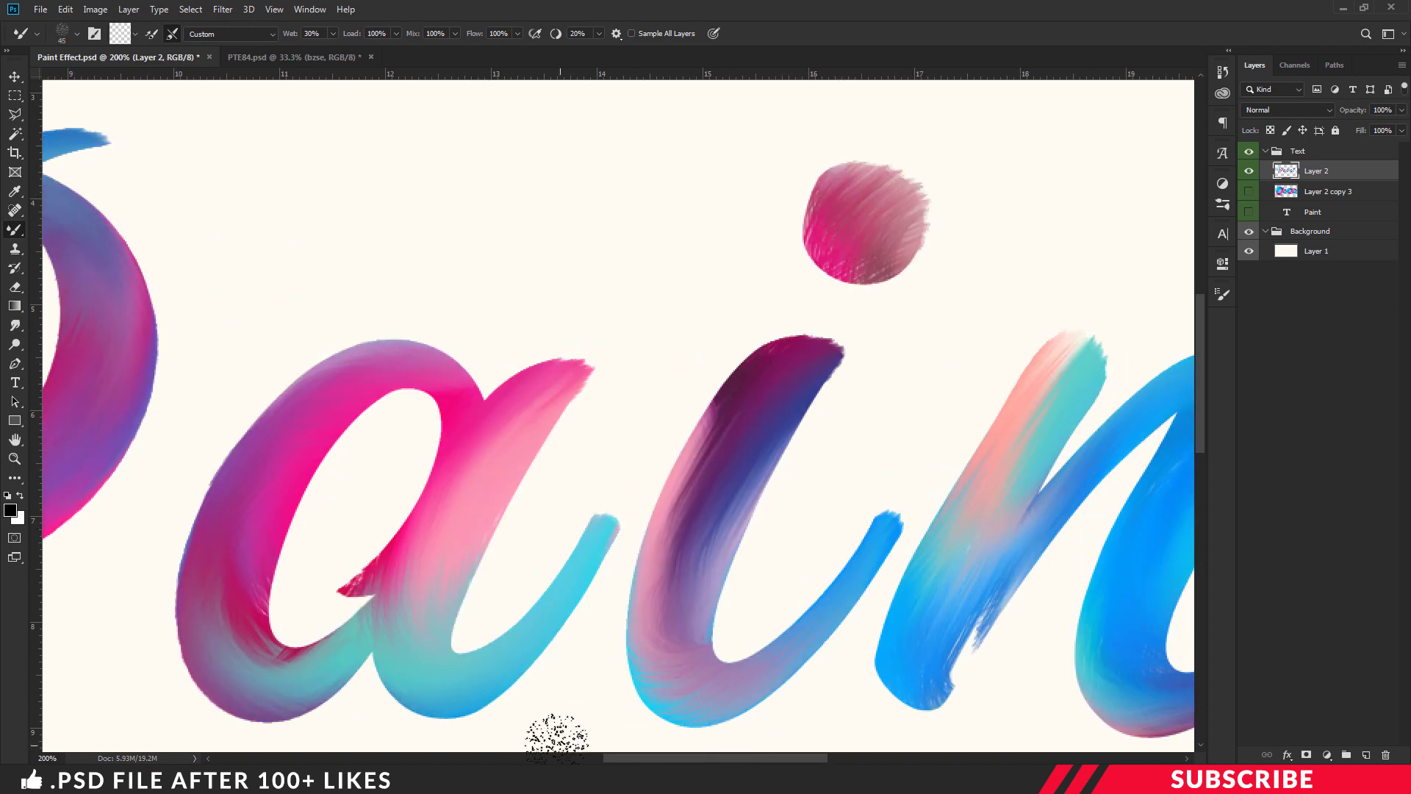
scroll(556, 737, "right", 4)
scroll(556, 737, "down", 2)
key("bracketright")
key("bracketright")
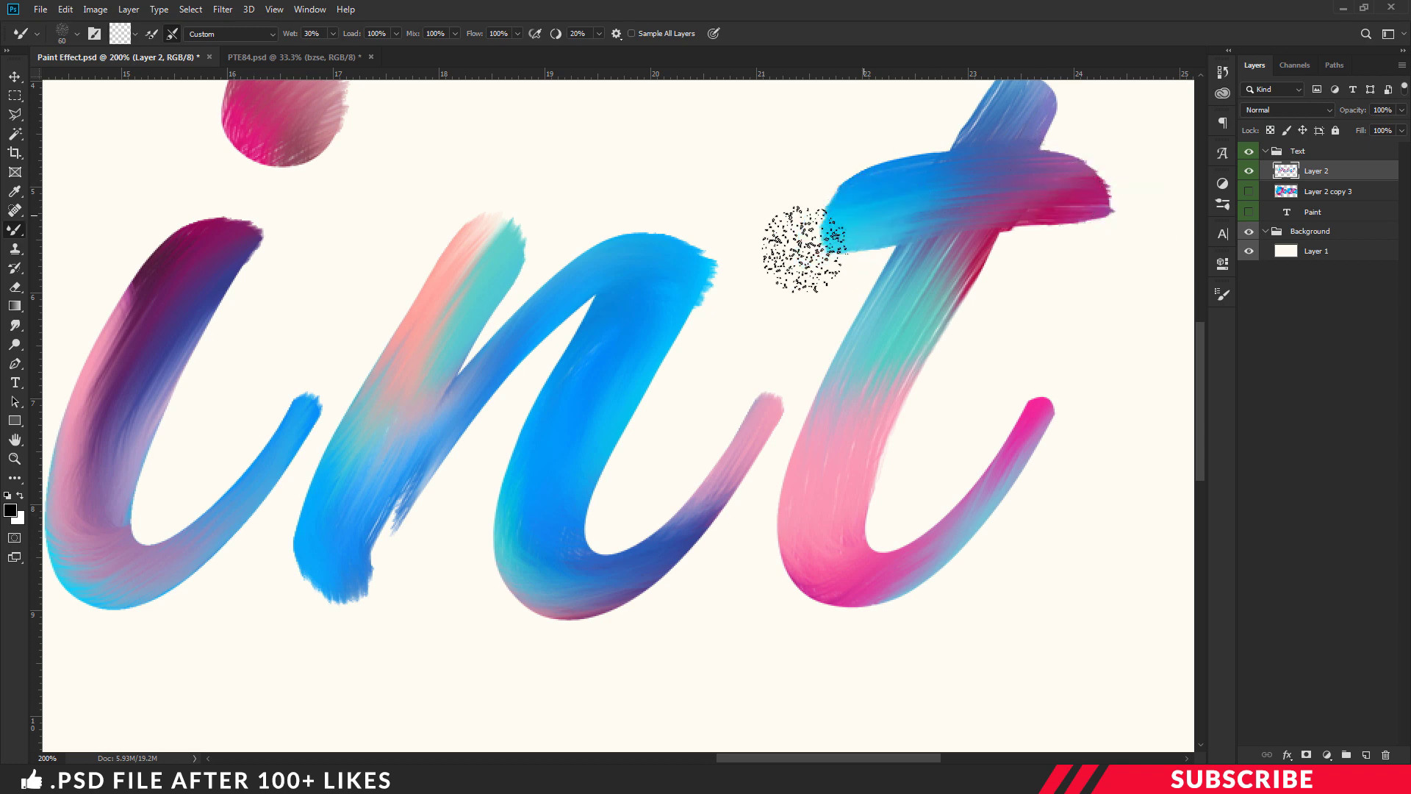
key("bracketleft")
scroll(1065, 368, "up", 2)
key("ctrl+minus")
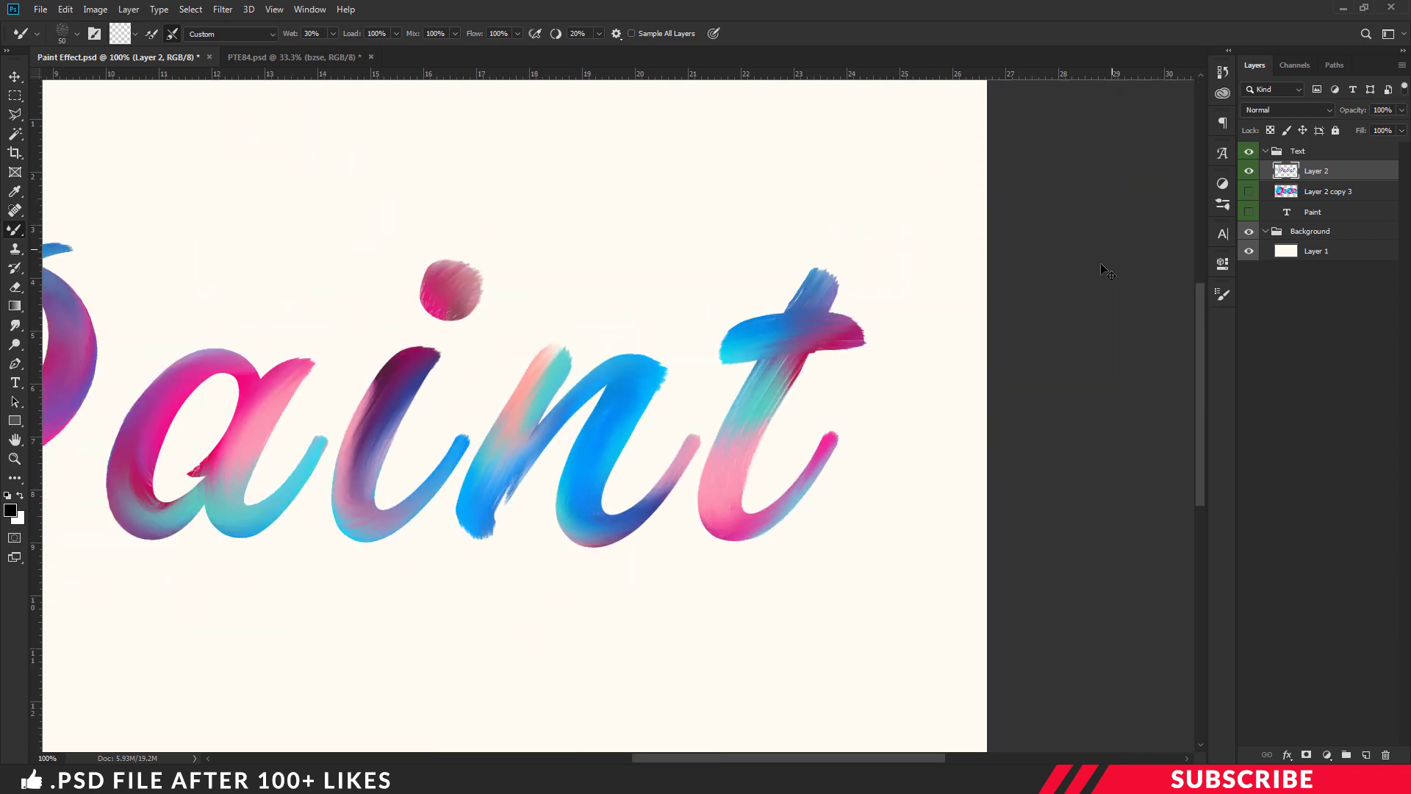
key("ctrl+minus")
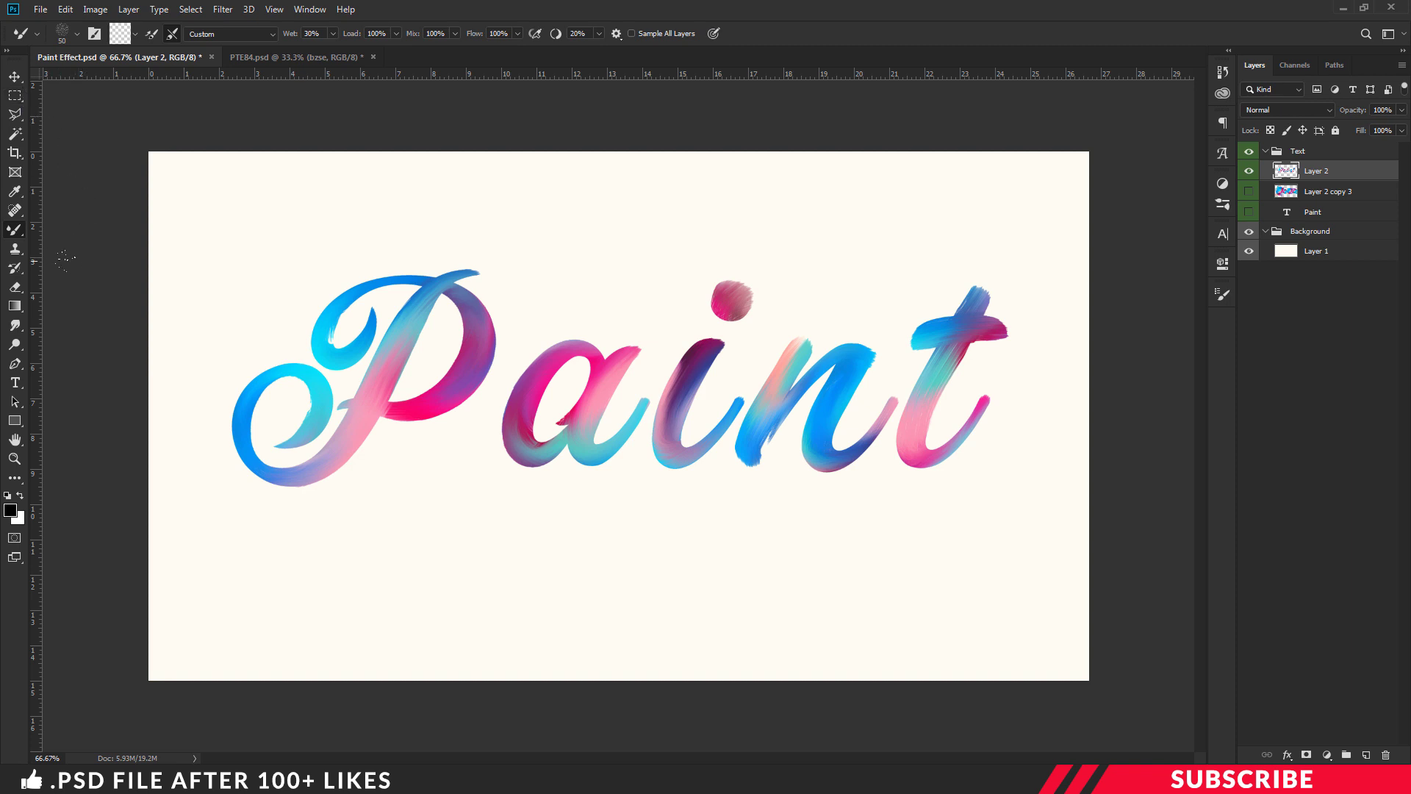
key("v")
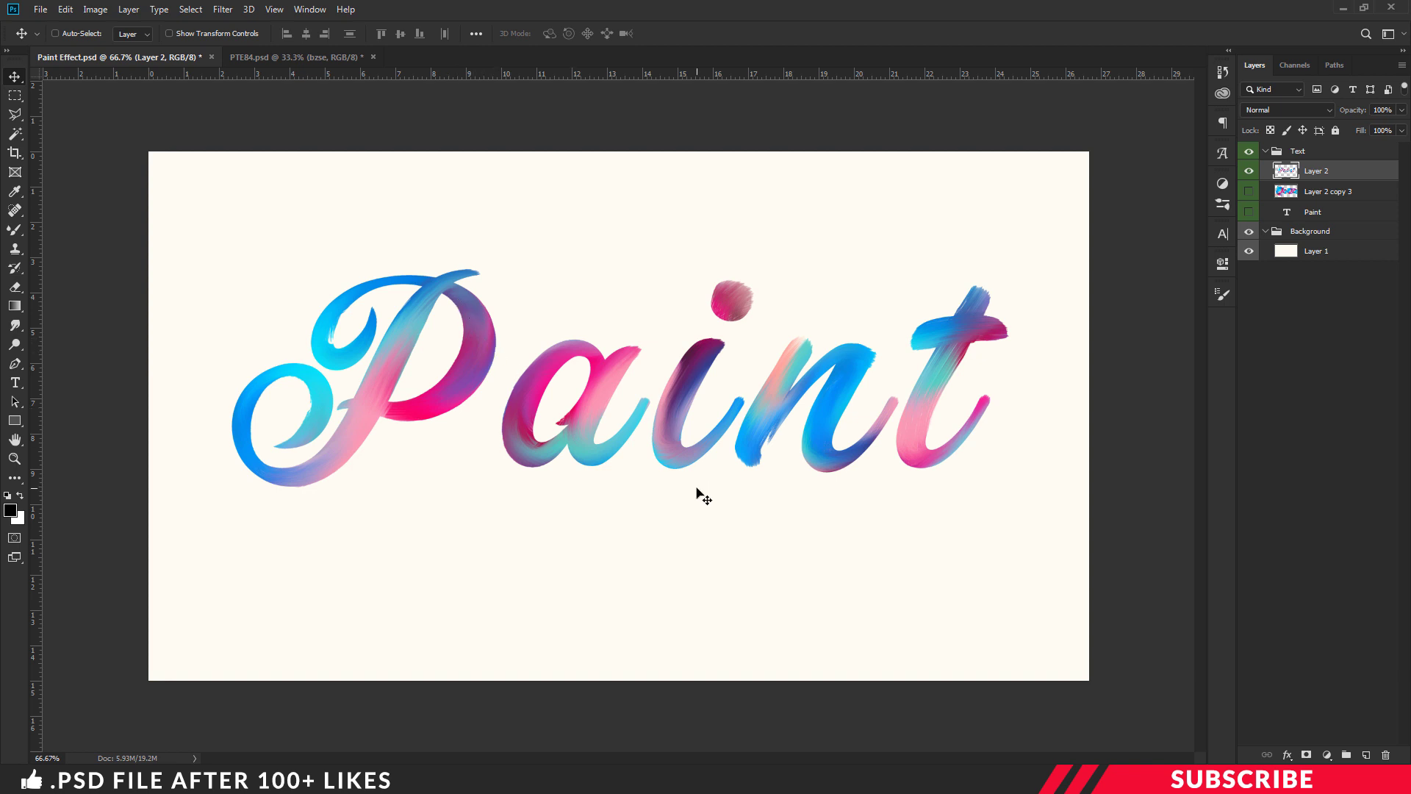
Add a new empty Layer 3 above Layer 2, keeping black as the foreground colour
left_click(1367, 755)
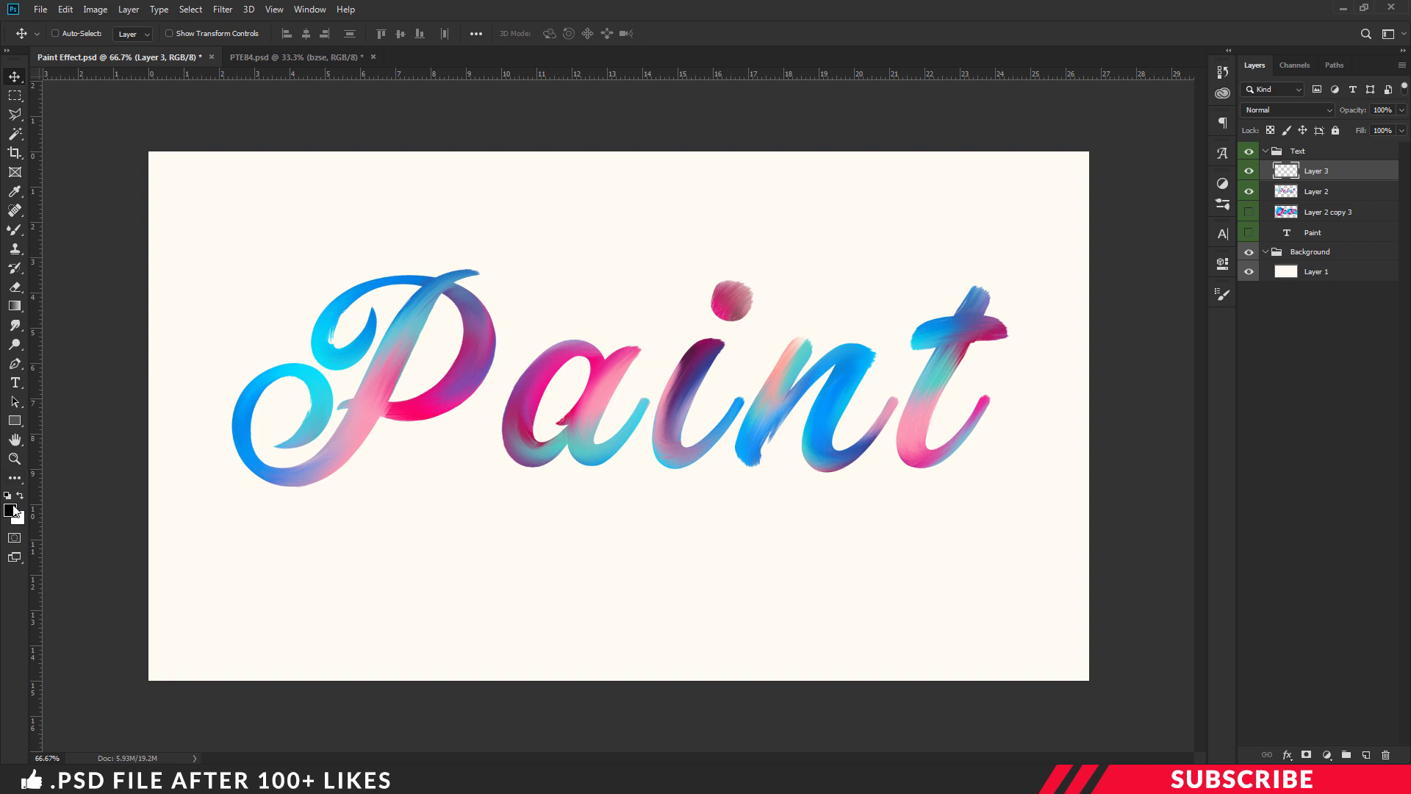
left_click(11, 510)
left_click(1239, 273)
left_click(15, 363)
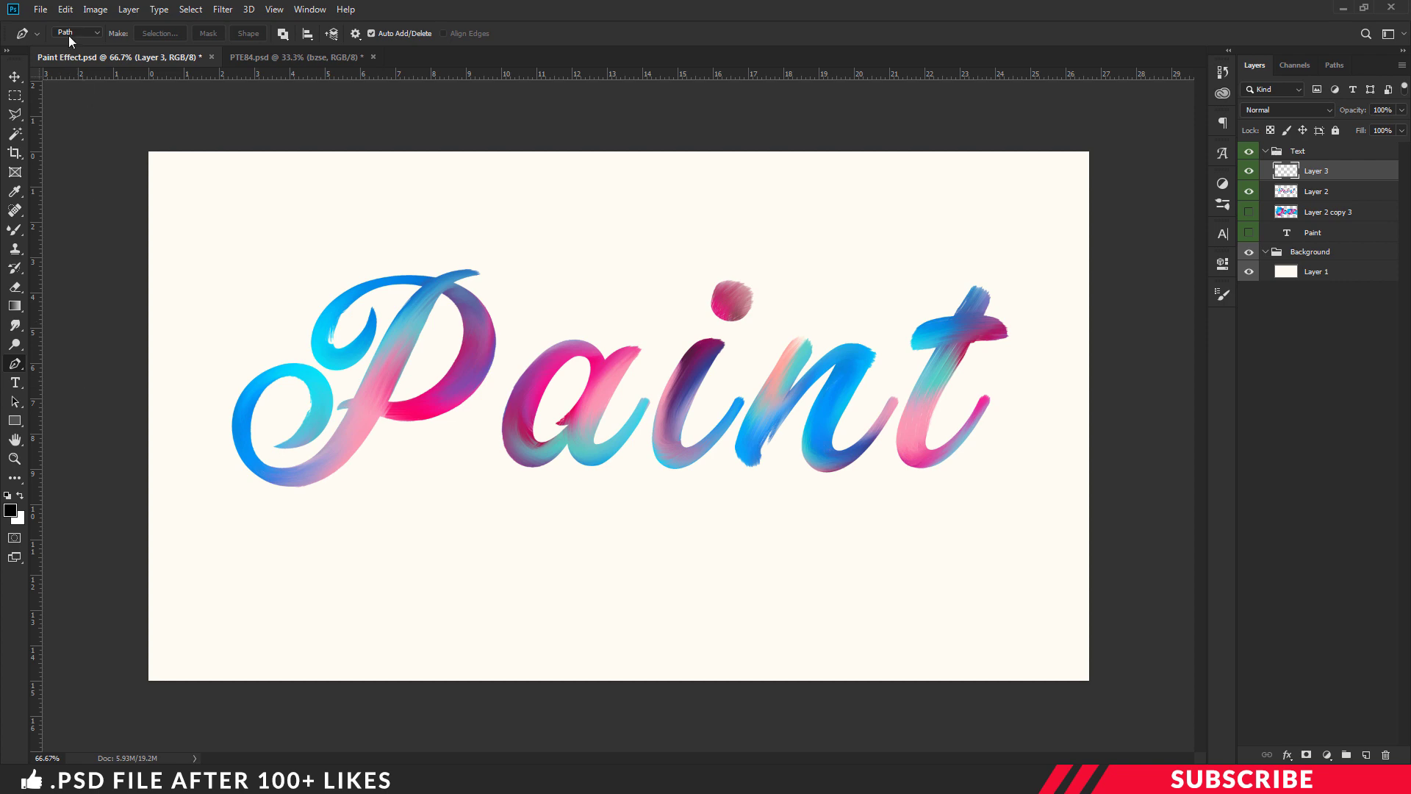
Zoom in on the P's stroke crossing and place the first pen anchor there
key("ctrl+plus")
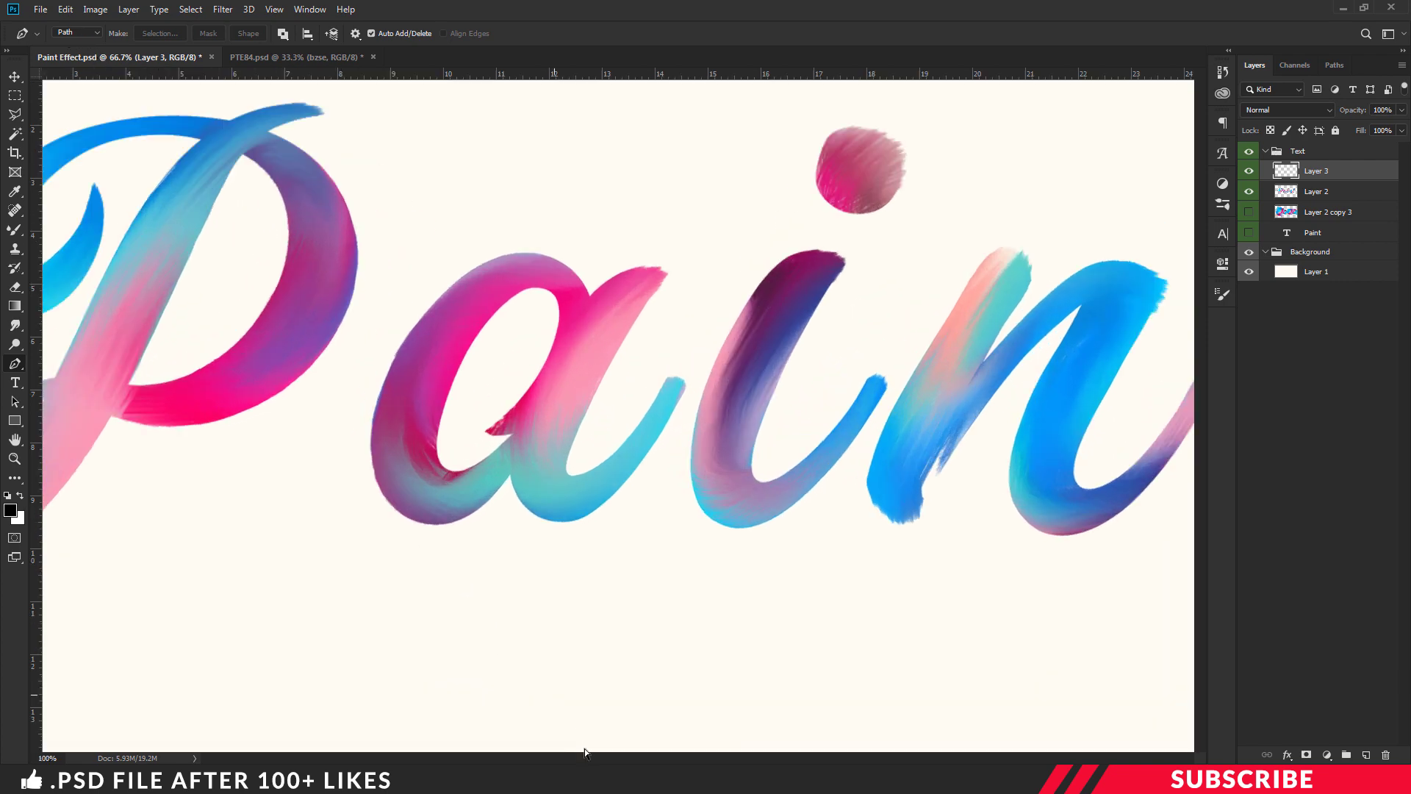
key("ctrl+plus")
scroll(551, 608, "left", 3)
scroll(558, 451, "up", 2)
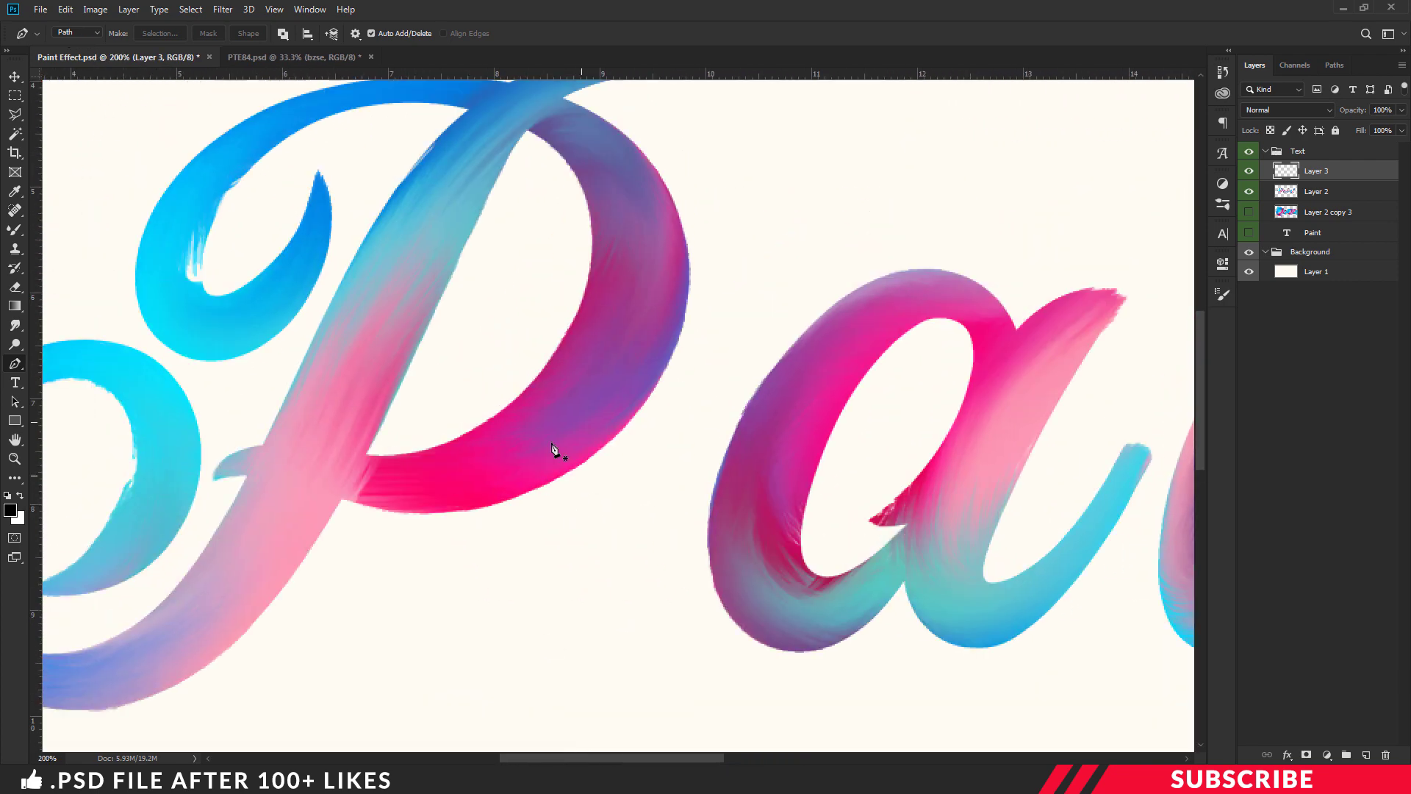
scroll(561, 467, "up", 2)
scroll(500, 430, "up", 3)
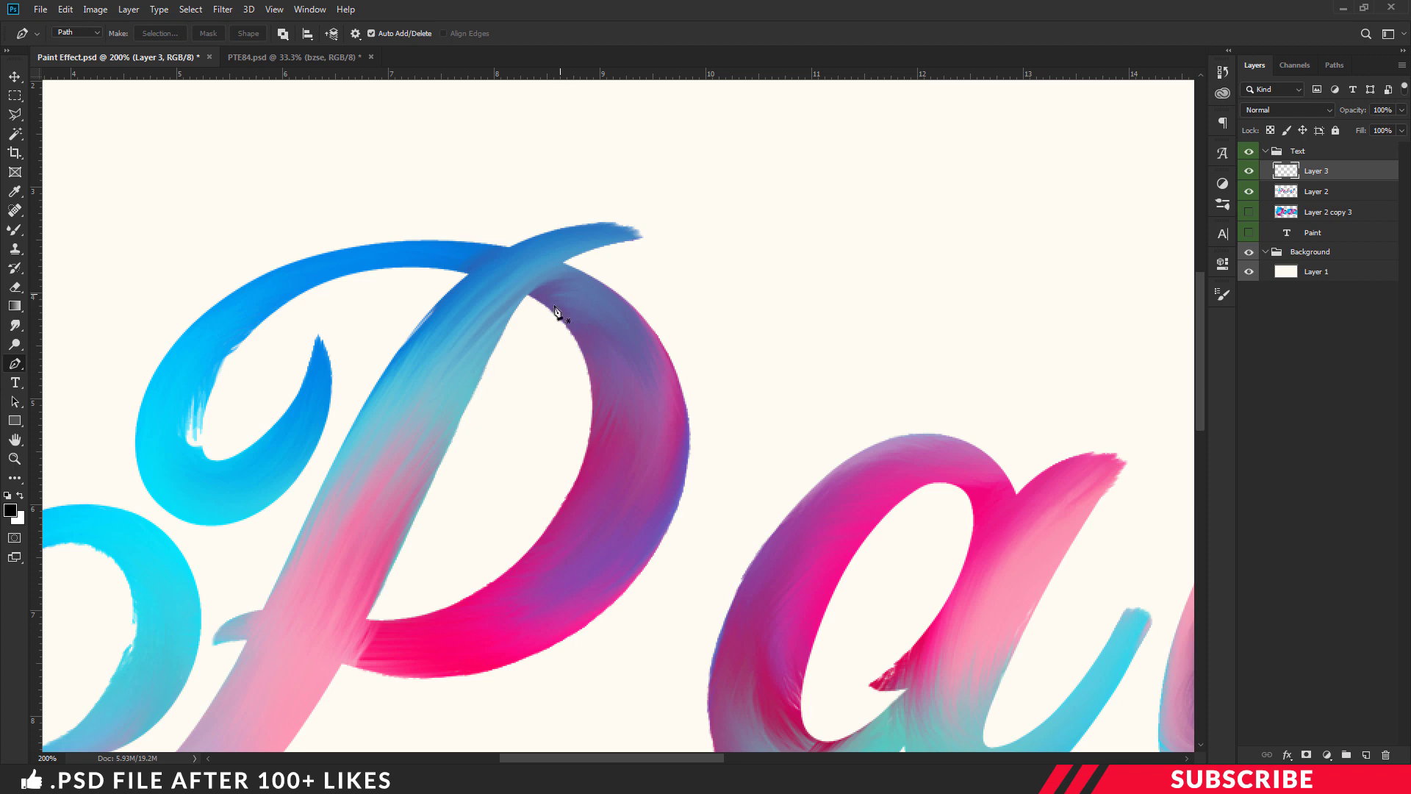
key("ctrl+plus")
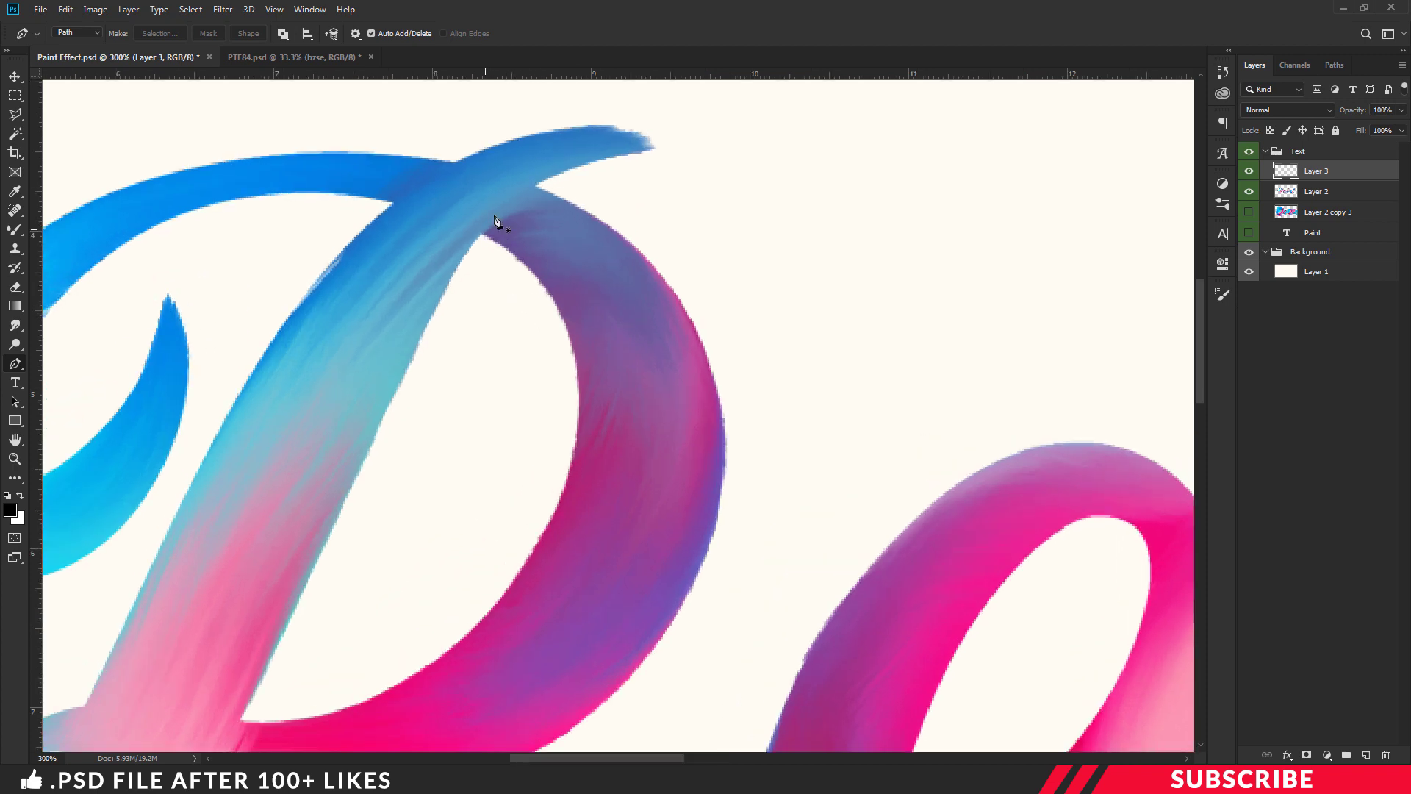
key("ctrl+plus")
left_click_drag(491, 236, 440, 365)
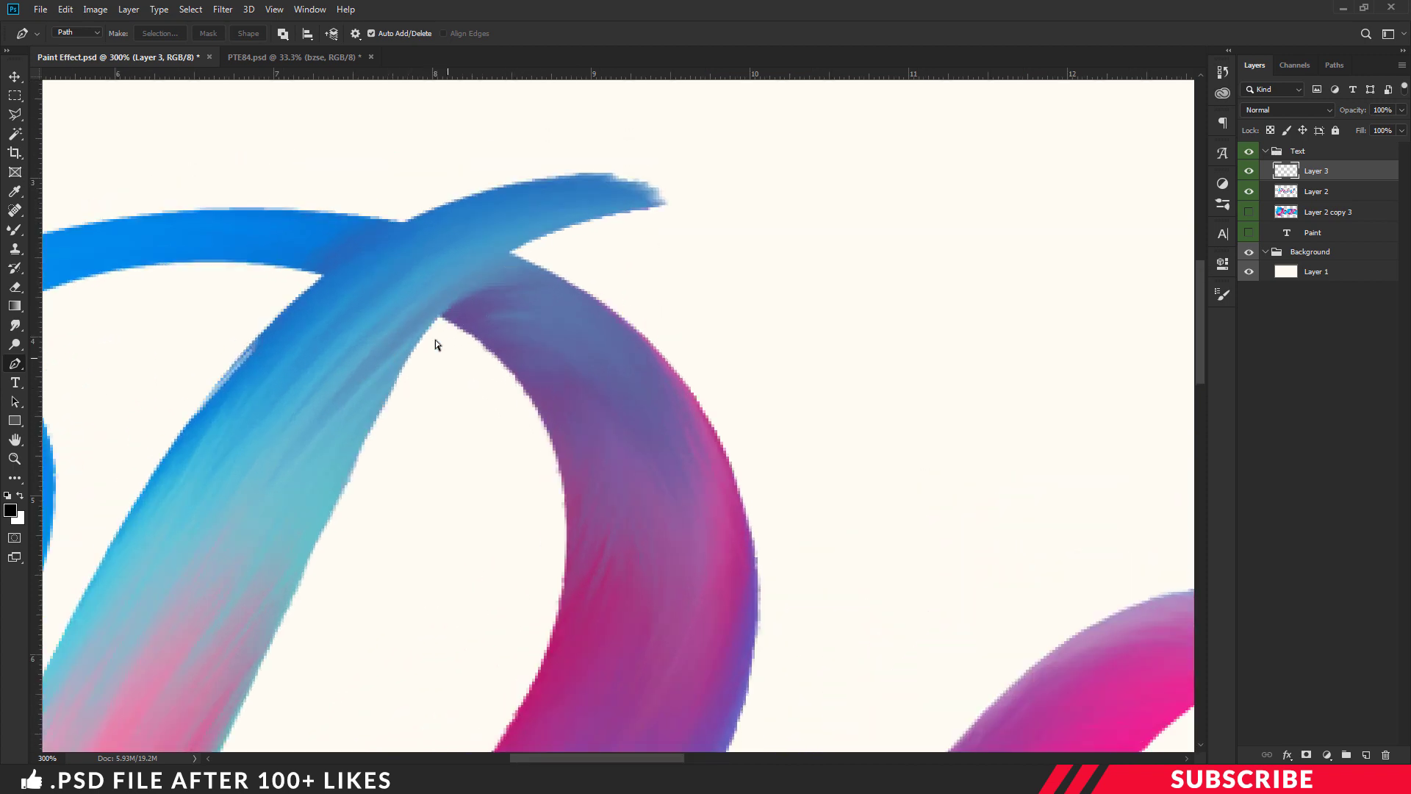
left_click(436, 373)
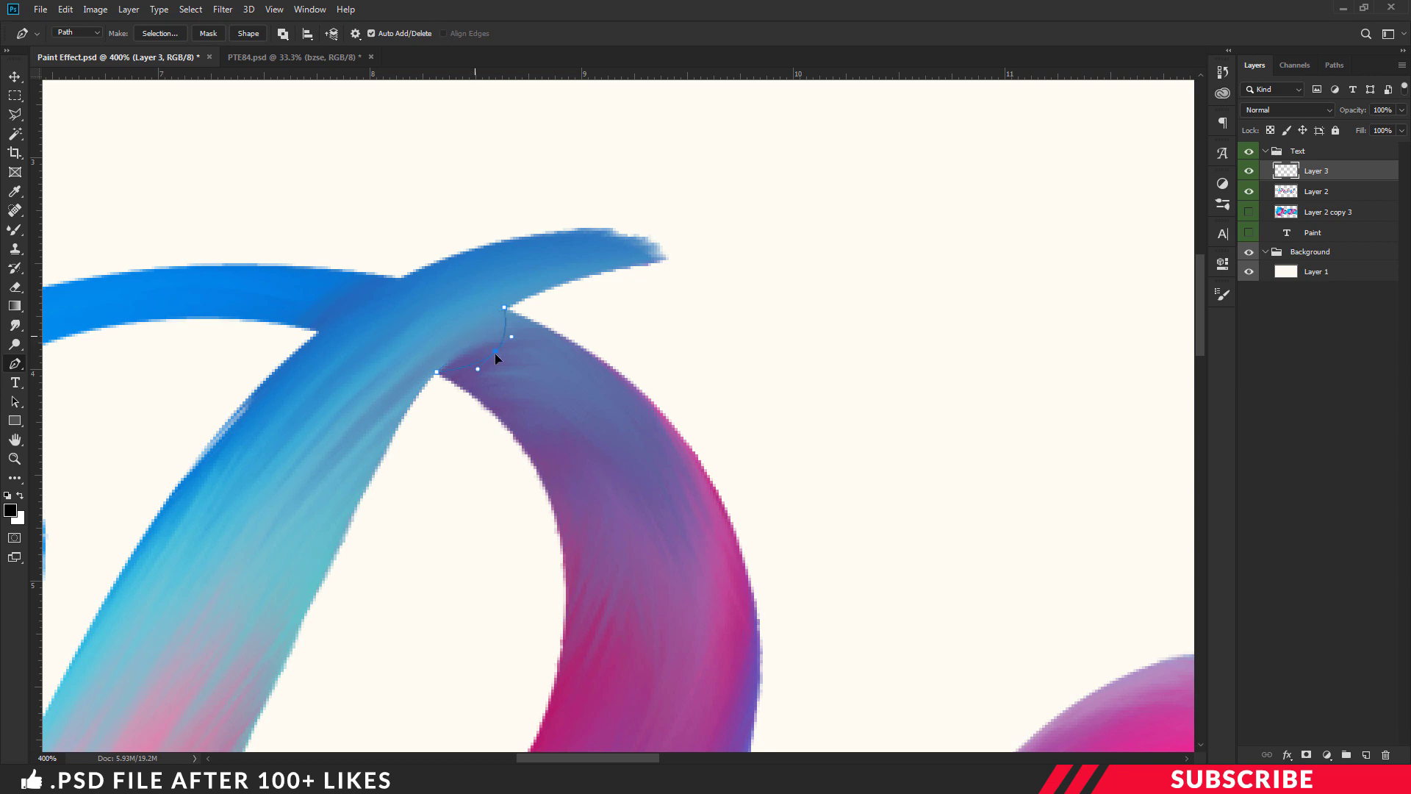
Curve the pen path along the stroke edge into the purple stroke and close it
mouse_move(474, 336)
left_mouse_down()
mouse_move(491, 355)
mouse_move(467, 331)
left_mouse_up()
key("ctrl+plus")
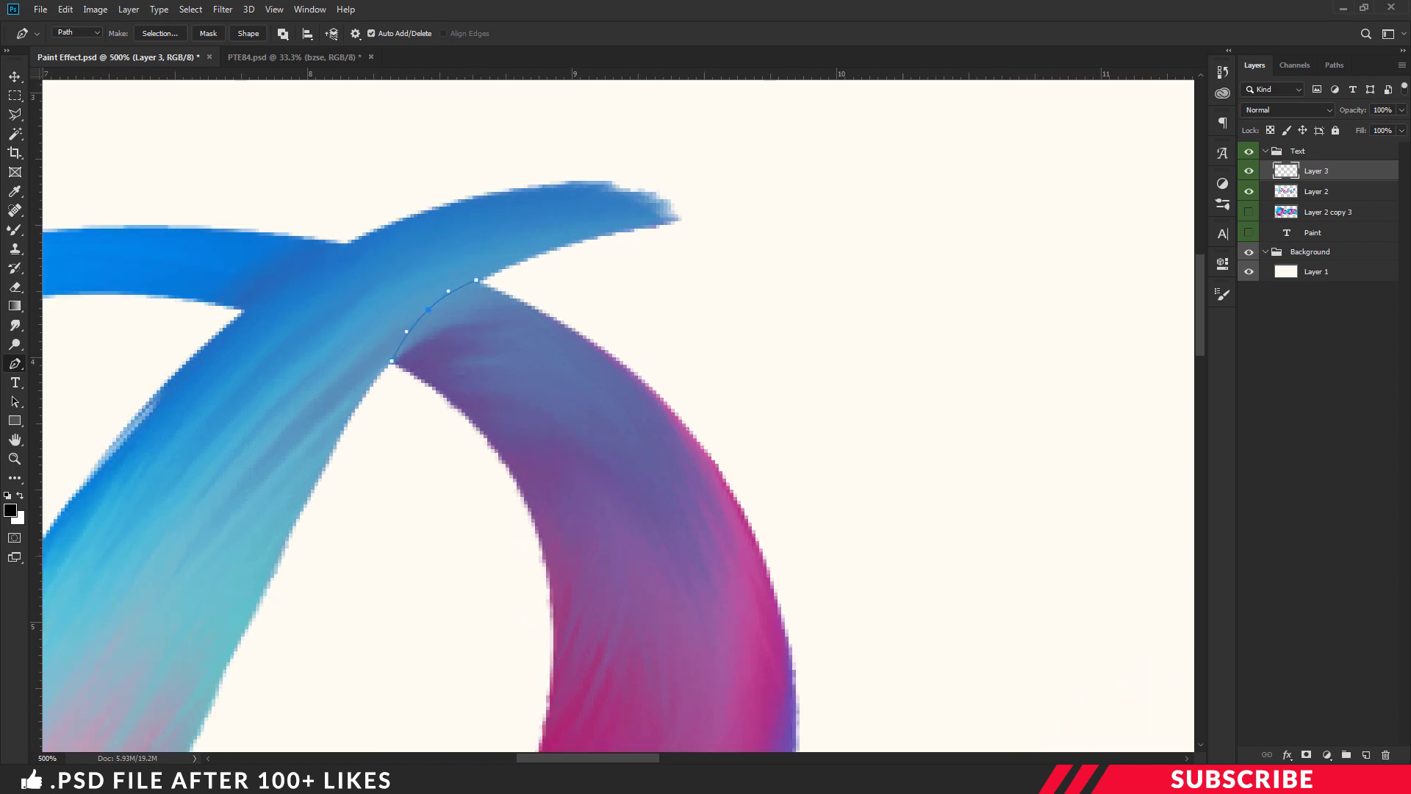
scroll(725, 325, "left", 3)
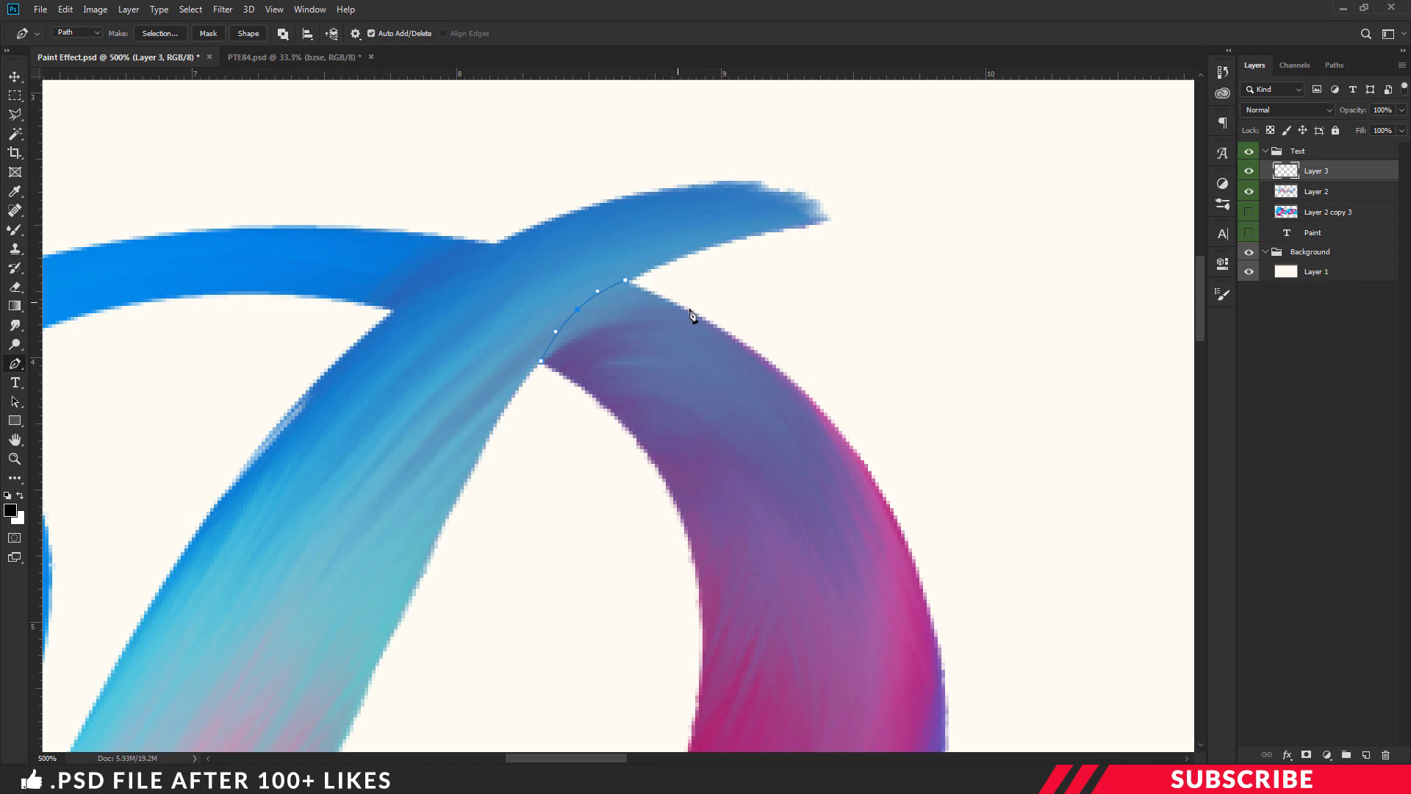
left_click(706, 324)
left_click_drag(682, 297, 665, 303)
left_click_drag(607, 409, 648, 403)
left_click(543, 364)
left_click(576, 387)
Convert the closed path into a selection via Make Selection
right_click(625, 323)
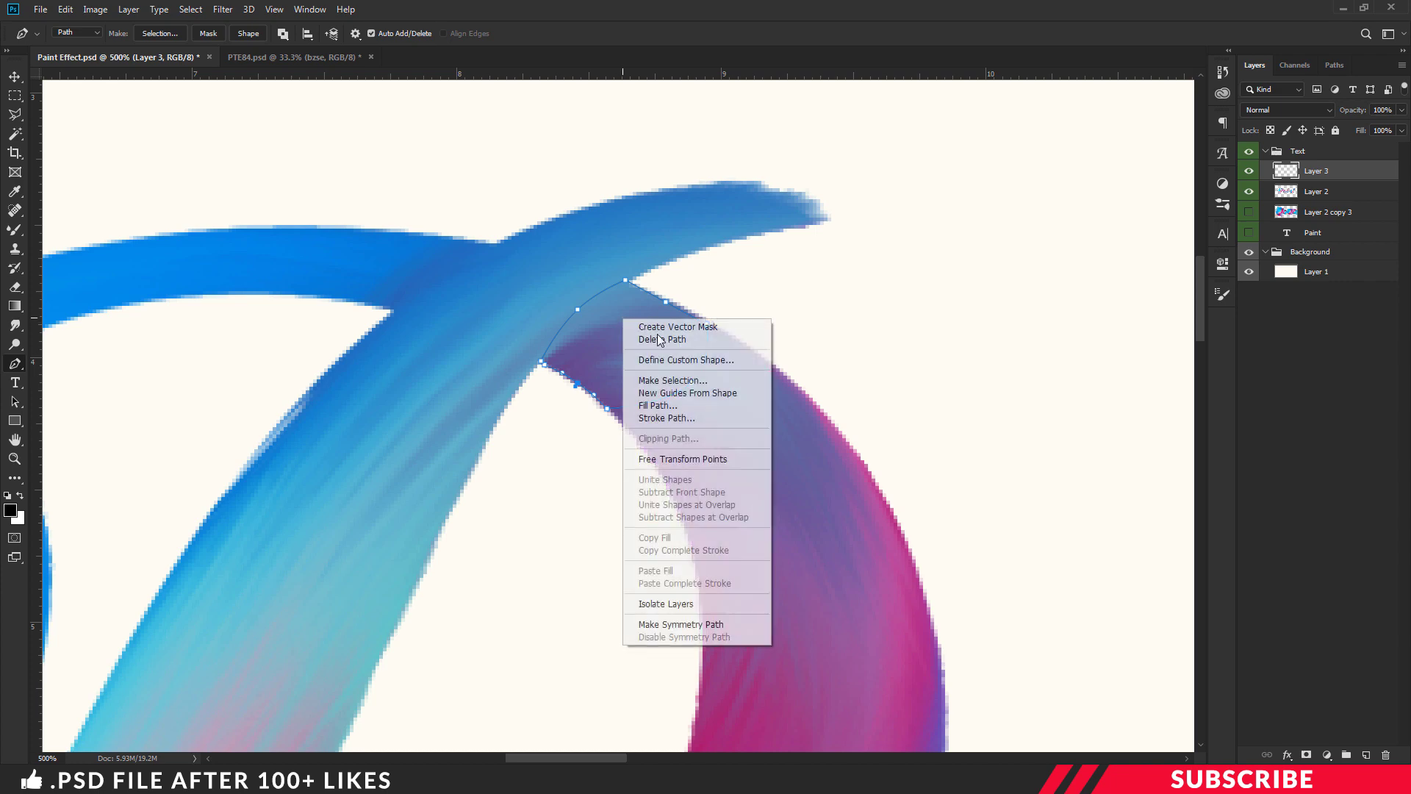
left_click(677, 381)
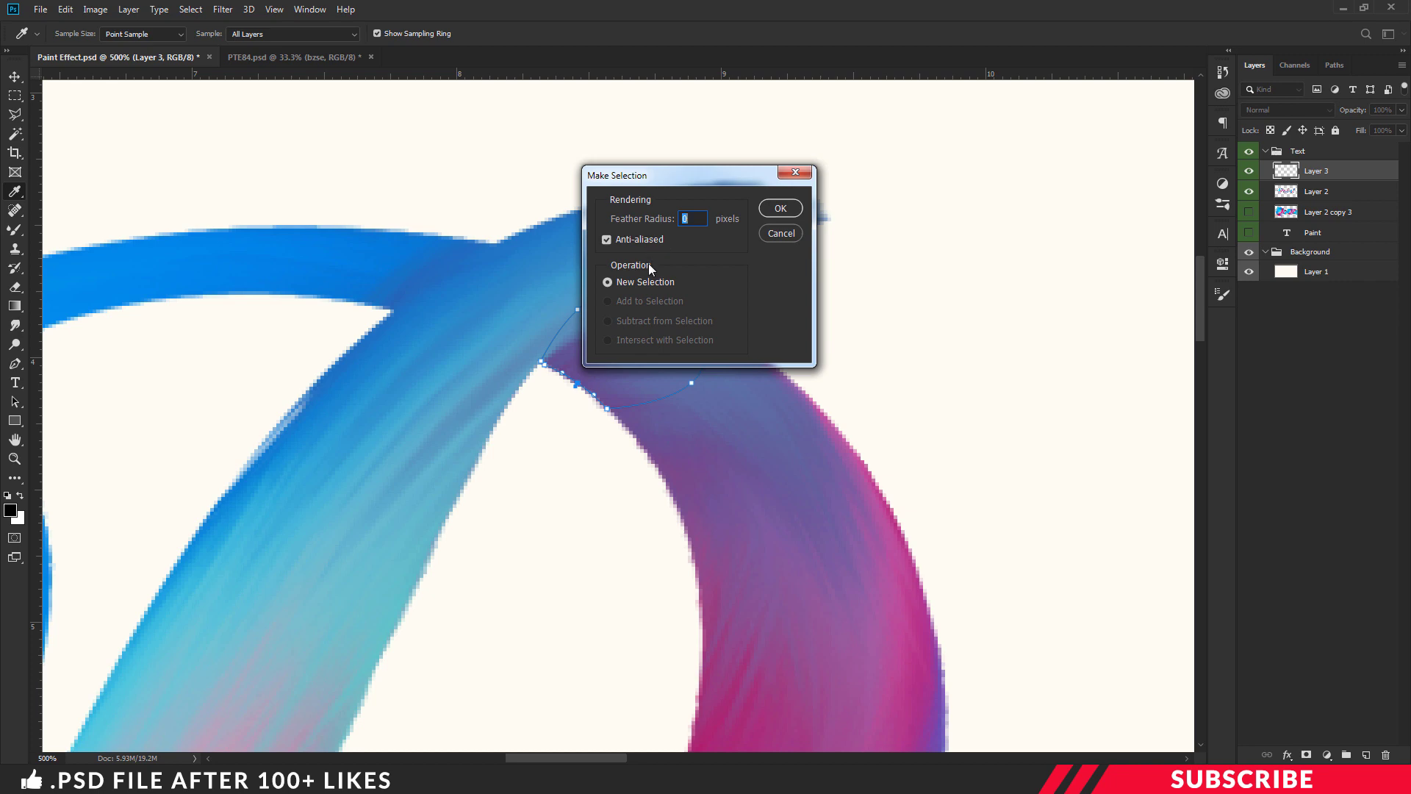
left_click(777, 209)
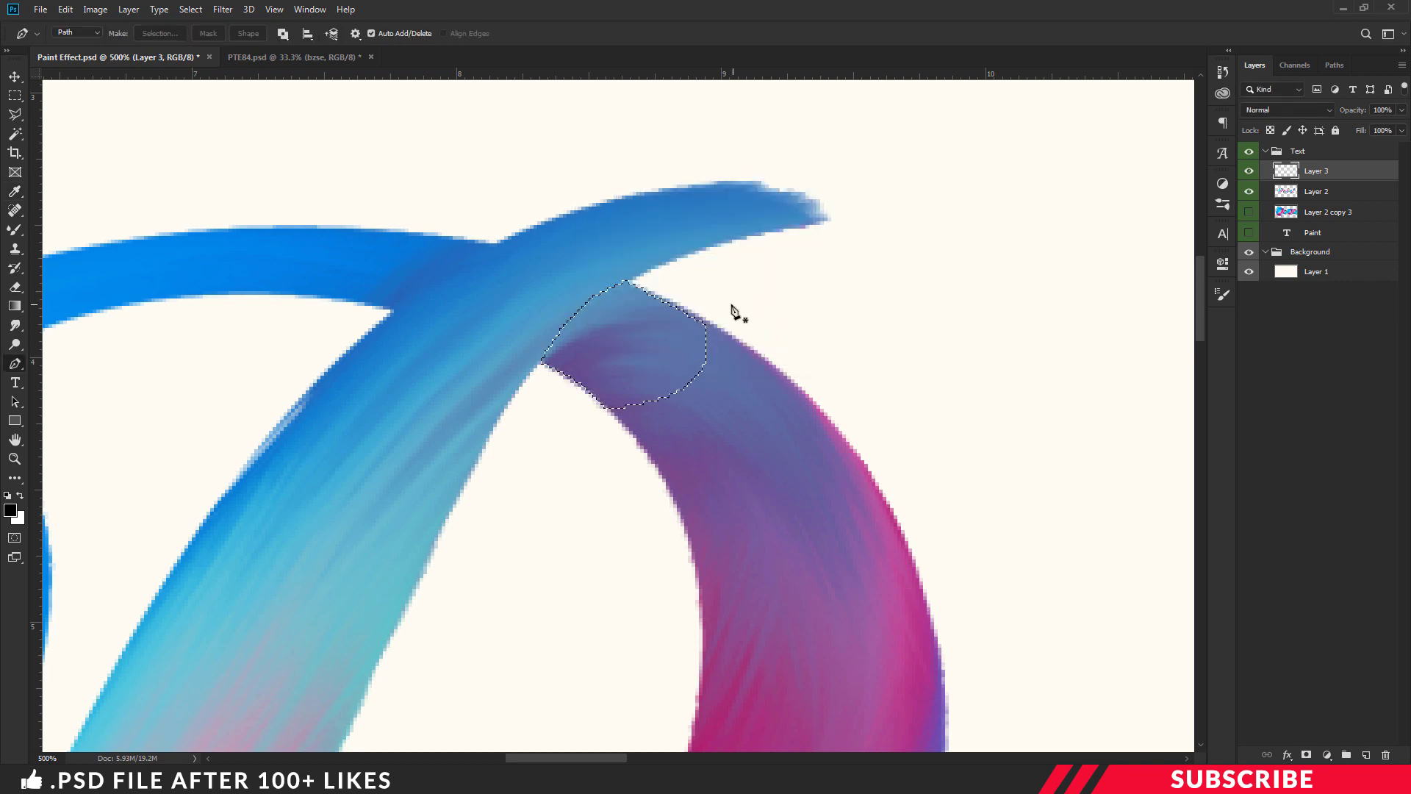
Switch to the regular Brush Tool with a soft round pressure-sensitive preset
left_click(16, 231)
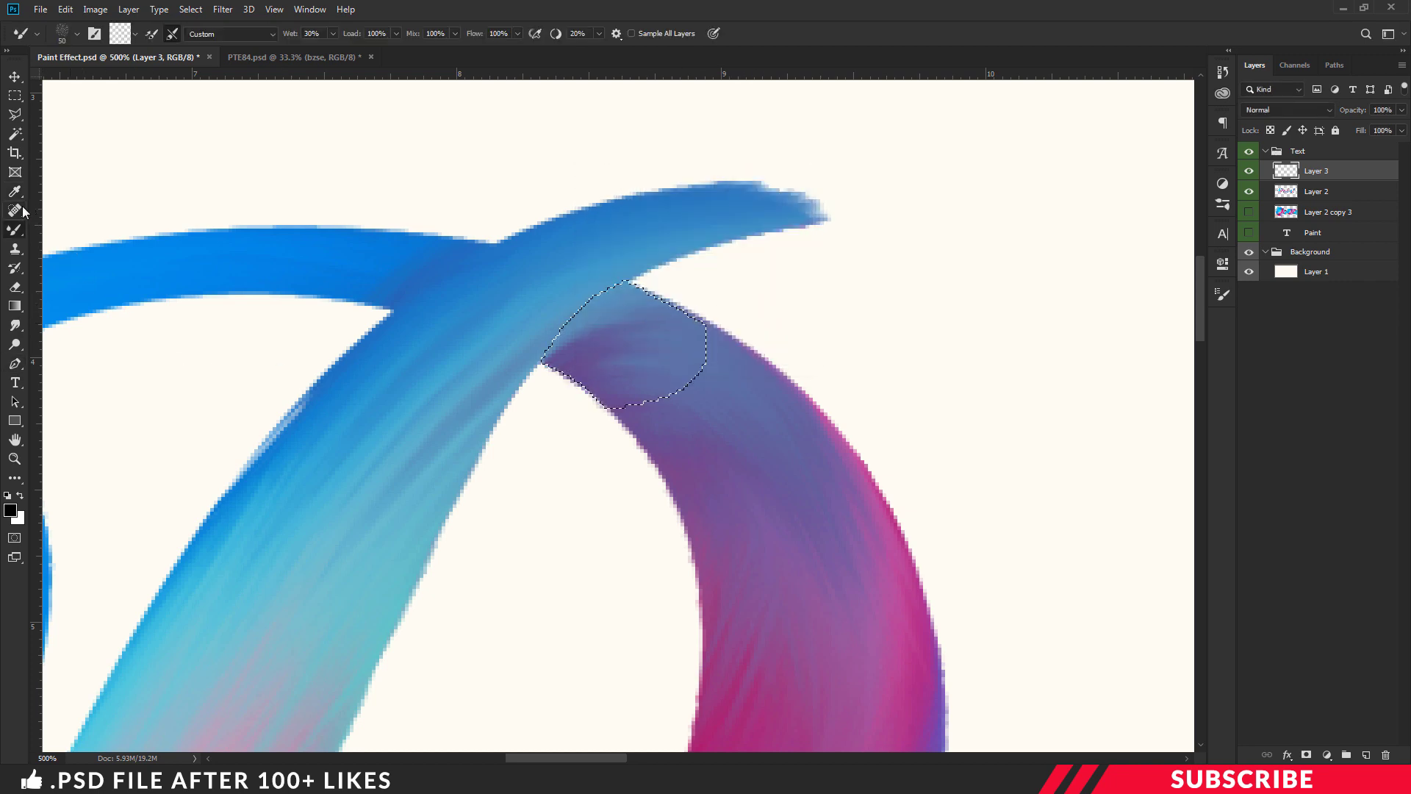
right_click(16, 231)
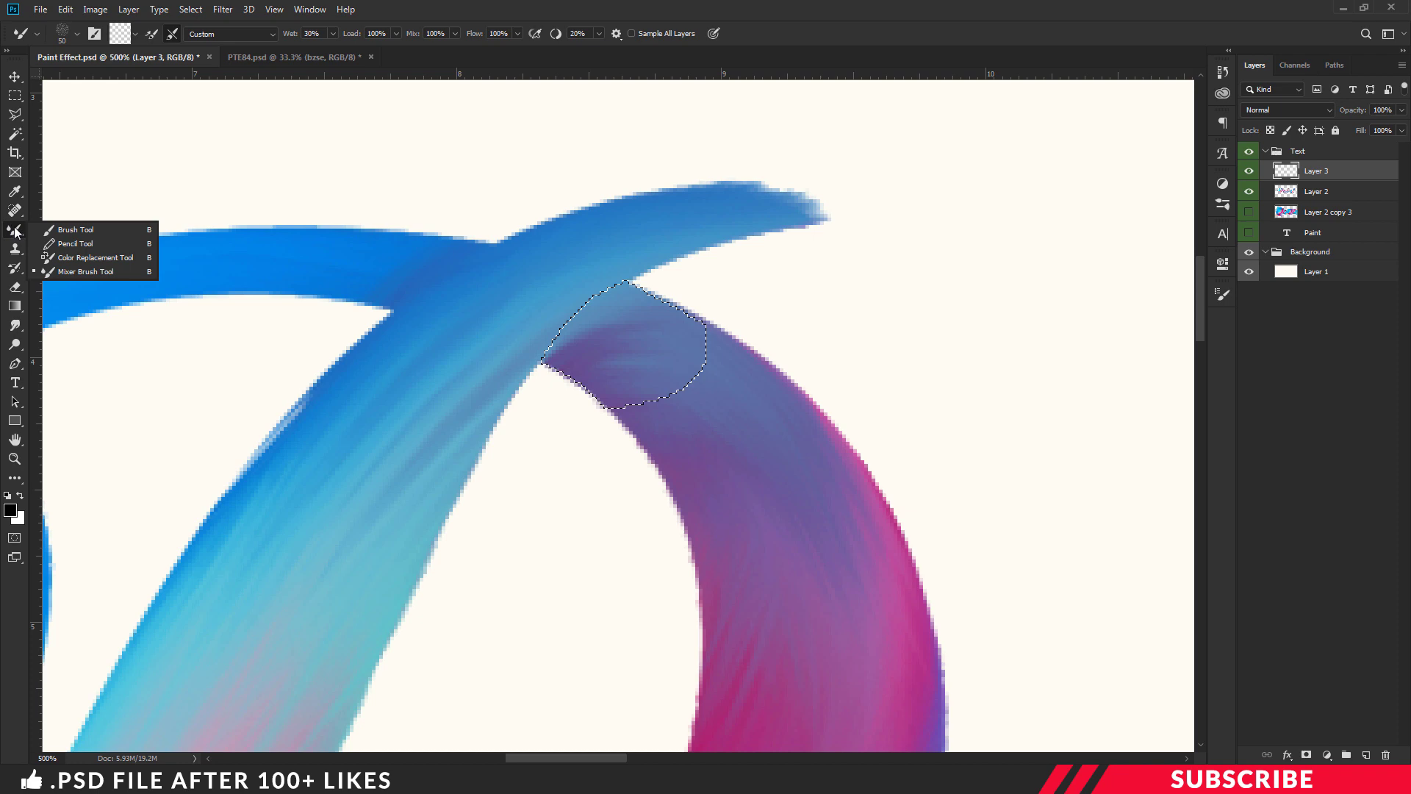
left_click(95, 231)
left_click(76, 33)
scroll(145, 296, "up", 5)
scroll(243, 412, "up", 5)
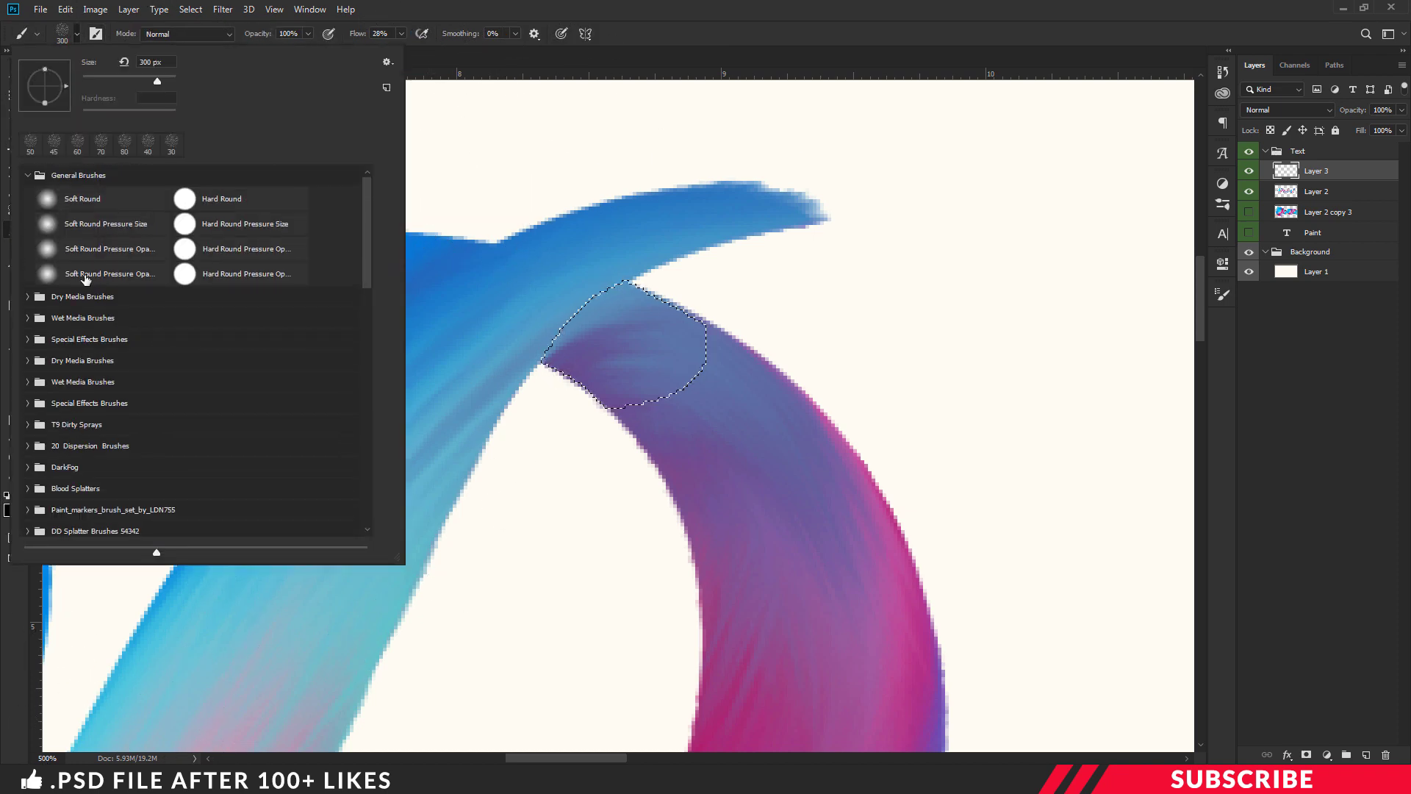
left_click(102, 278)
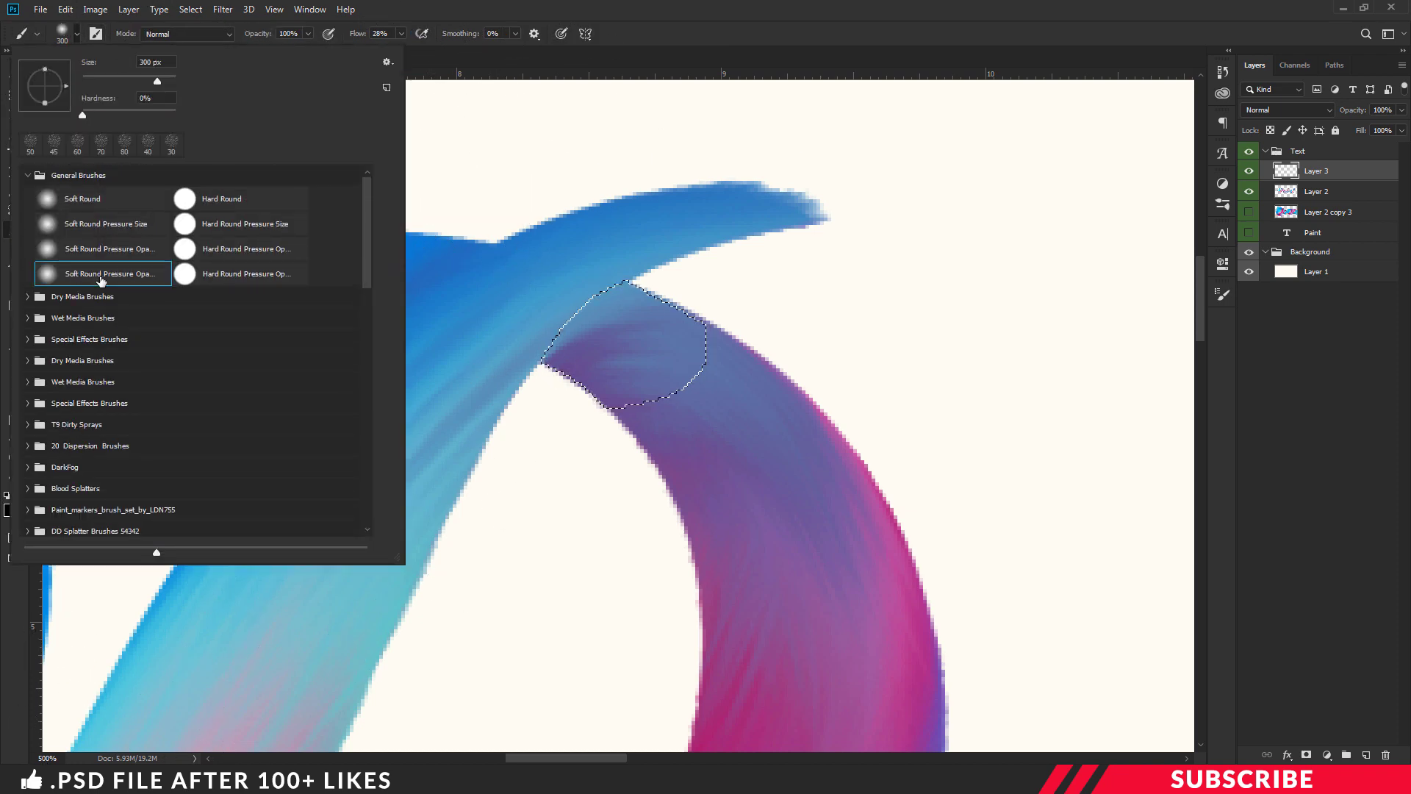
key("Return")
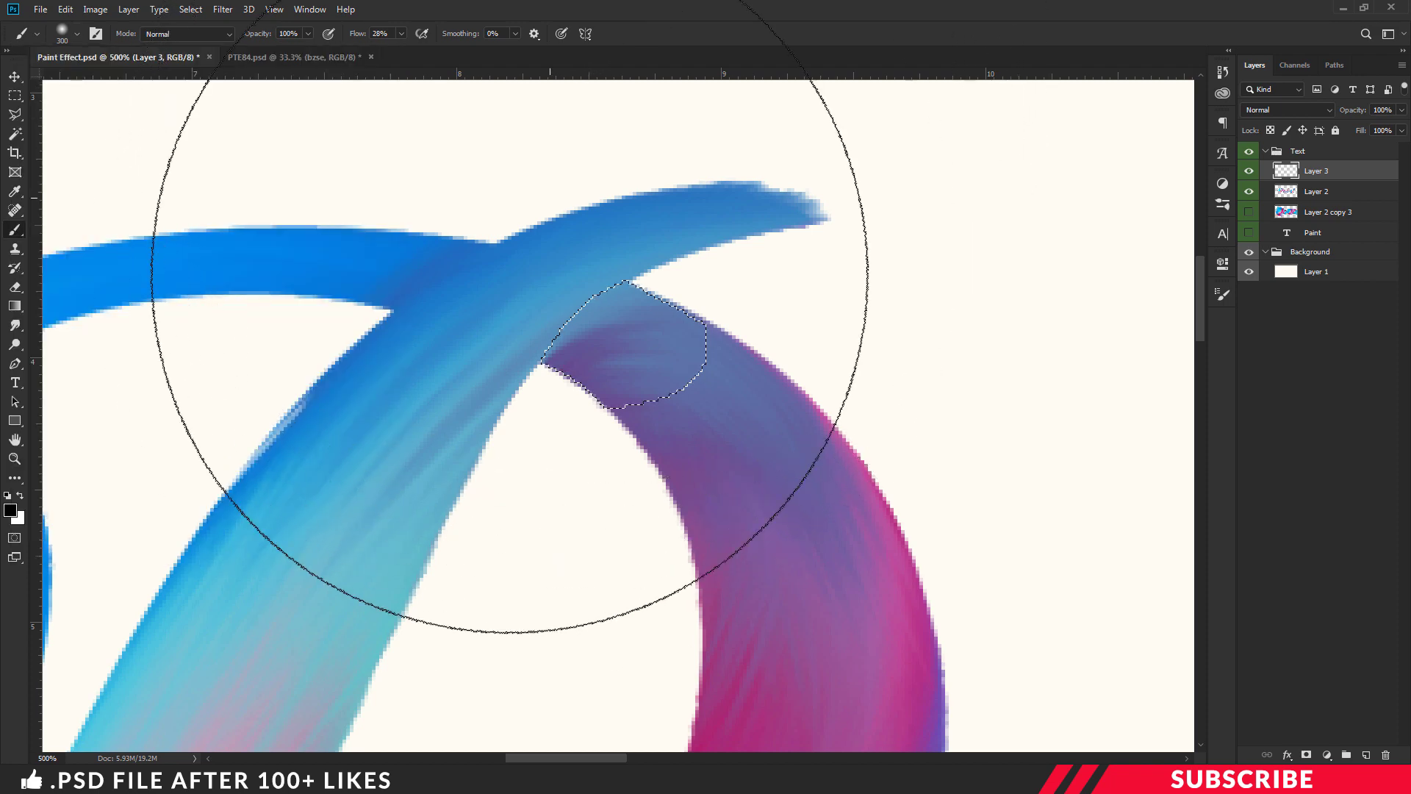
Paint a dark shadow where the P's strokes overlap, with flow at 100%
key("bracketleft")
key("bracketleft")
key("bracketleft")
key("bracketleft")
key("bracketleft")
key("bracketleft")
key("bracketleft")
key("bracketleft")
key("bracketleft")
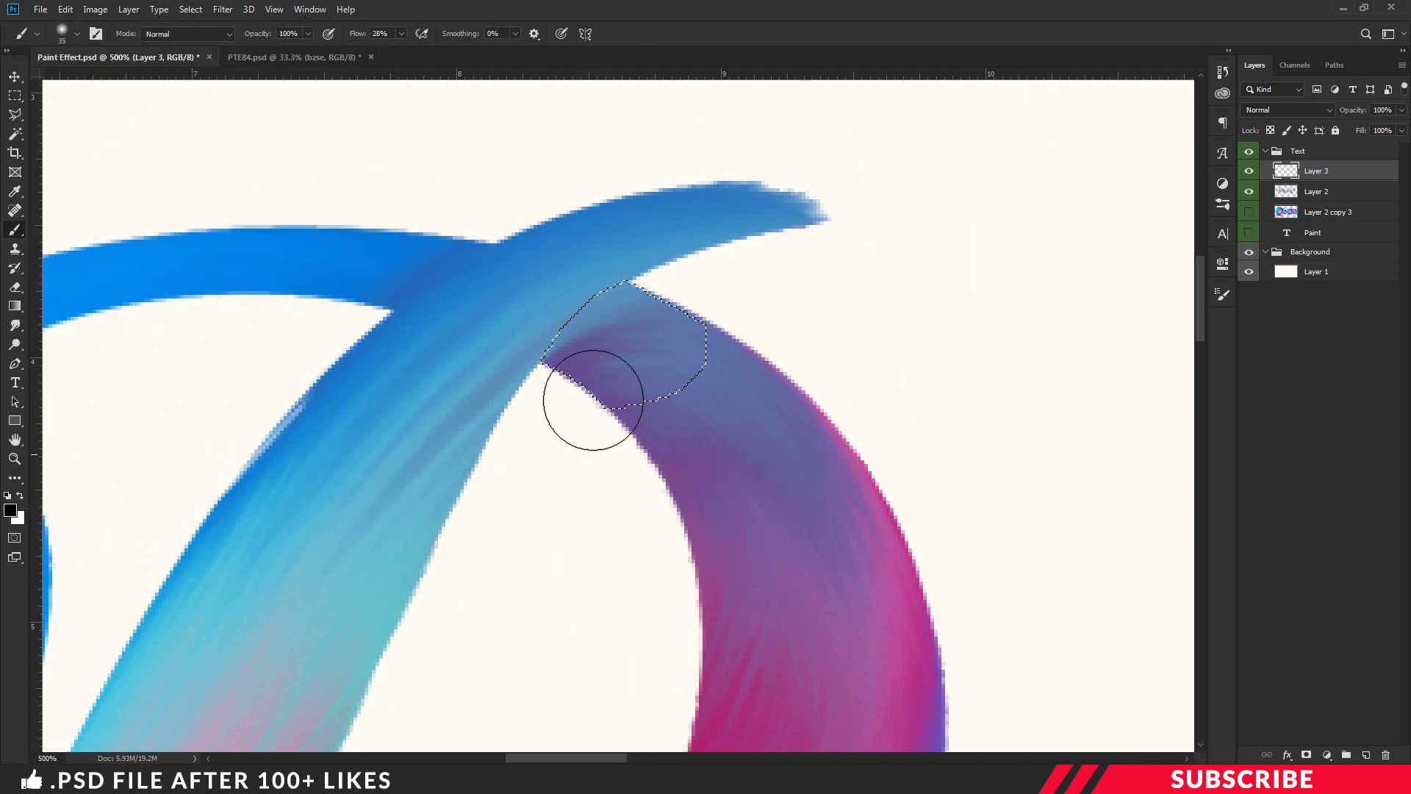
left_click_drag(598, 284, 599, 296)
key("bracketleft")
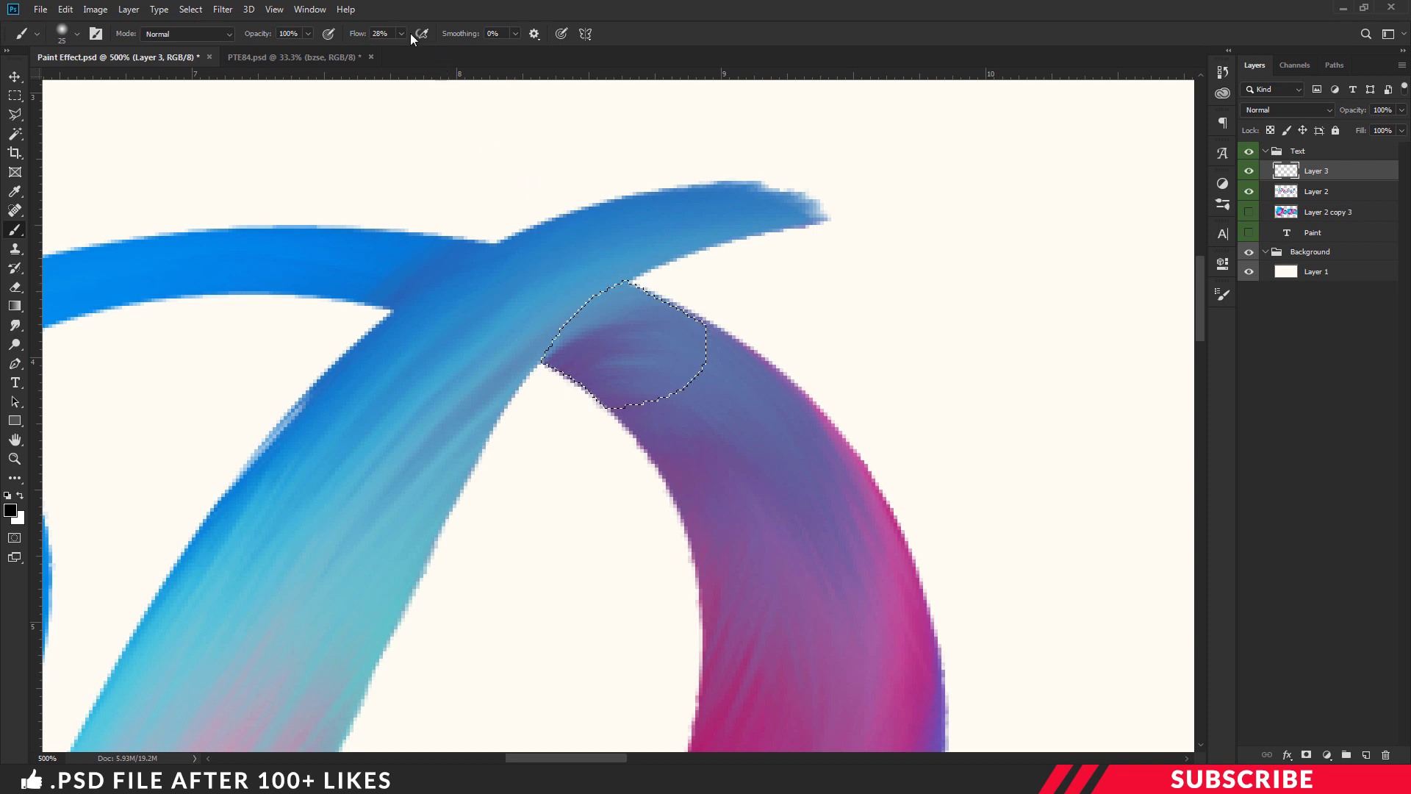
left_click(401, 34)
left_click_drag(397, 53, 457, 53)
key("bracketright")
left_click_drag(602, 274, 542, 315)
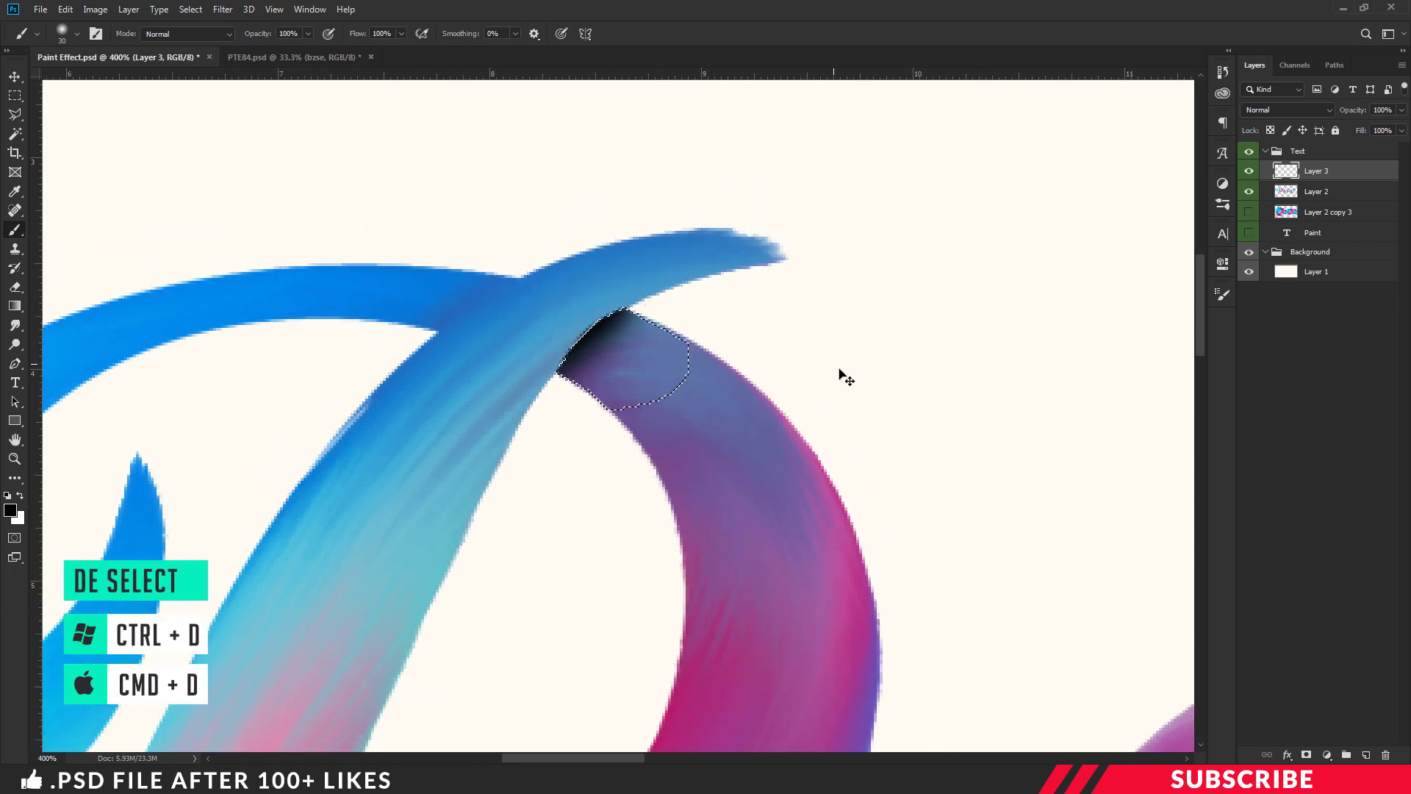
Deselect and re-zoom onto the P's stroke crossing
key("ctrl+d")
key("ctrl+minus")
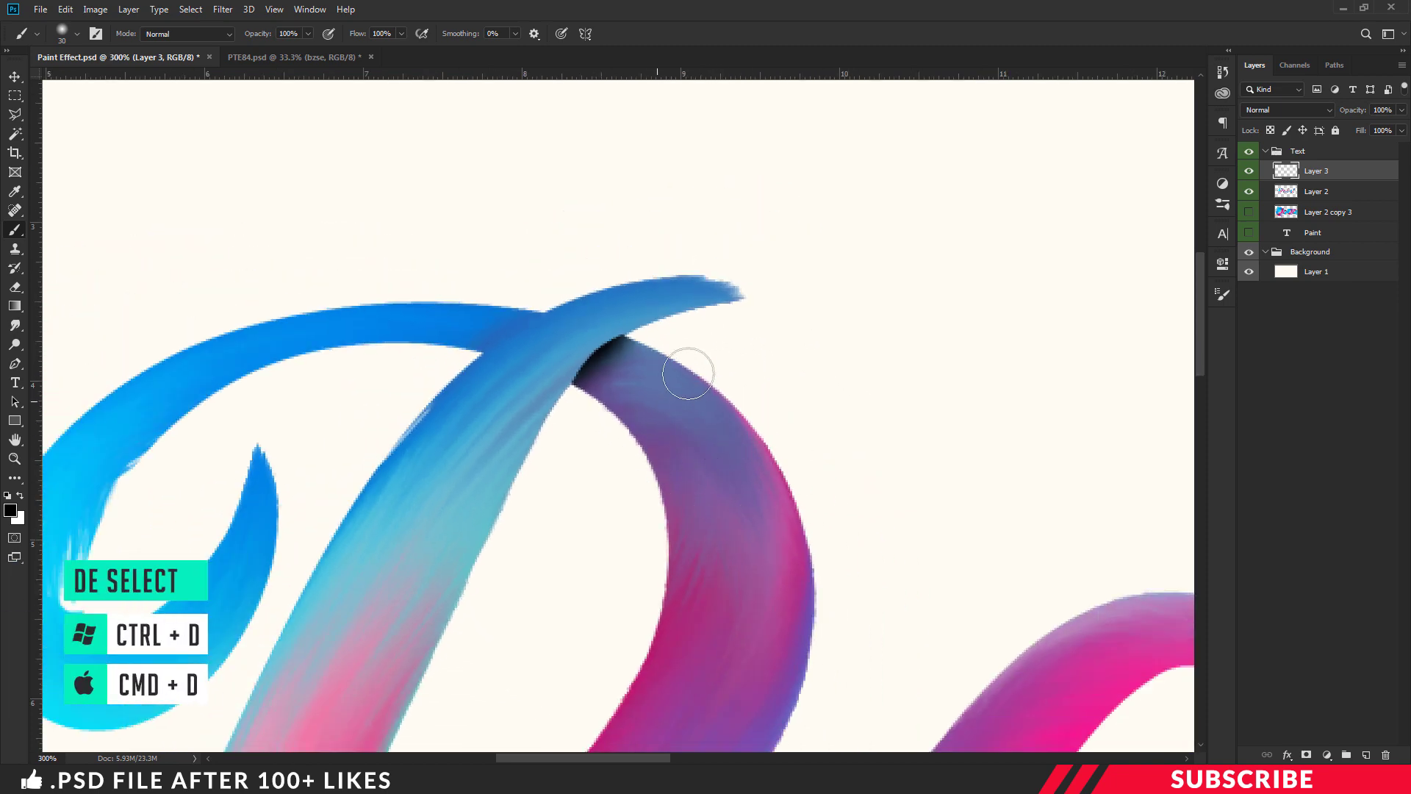
key("ctrl+minus")
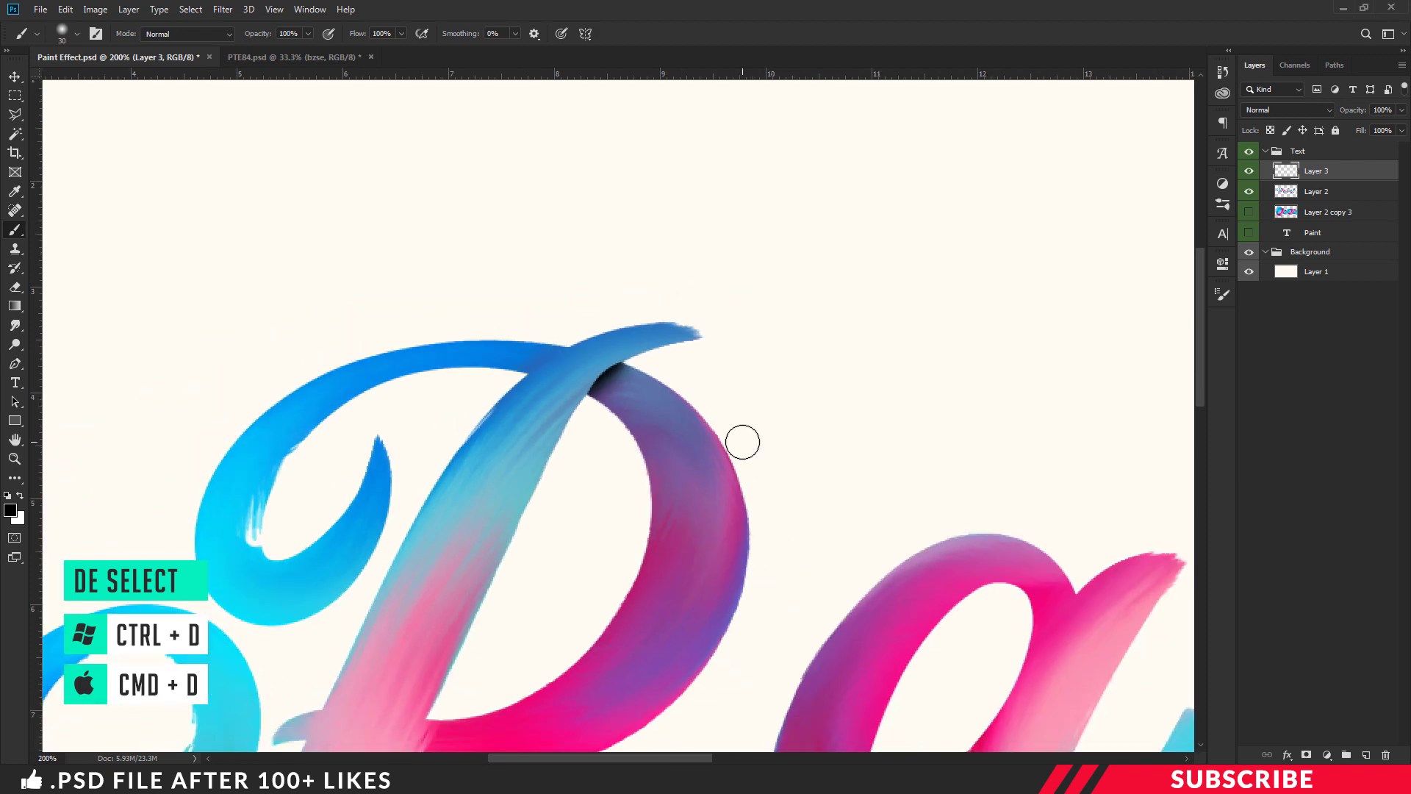
key("ctrl+plus")
key("ctrl+plus")
key("ctrl+plus")
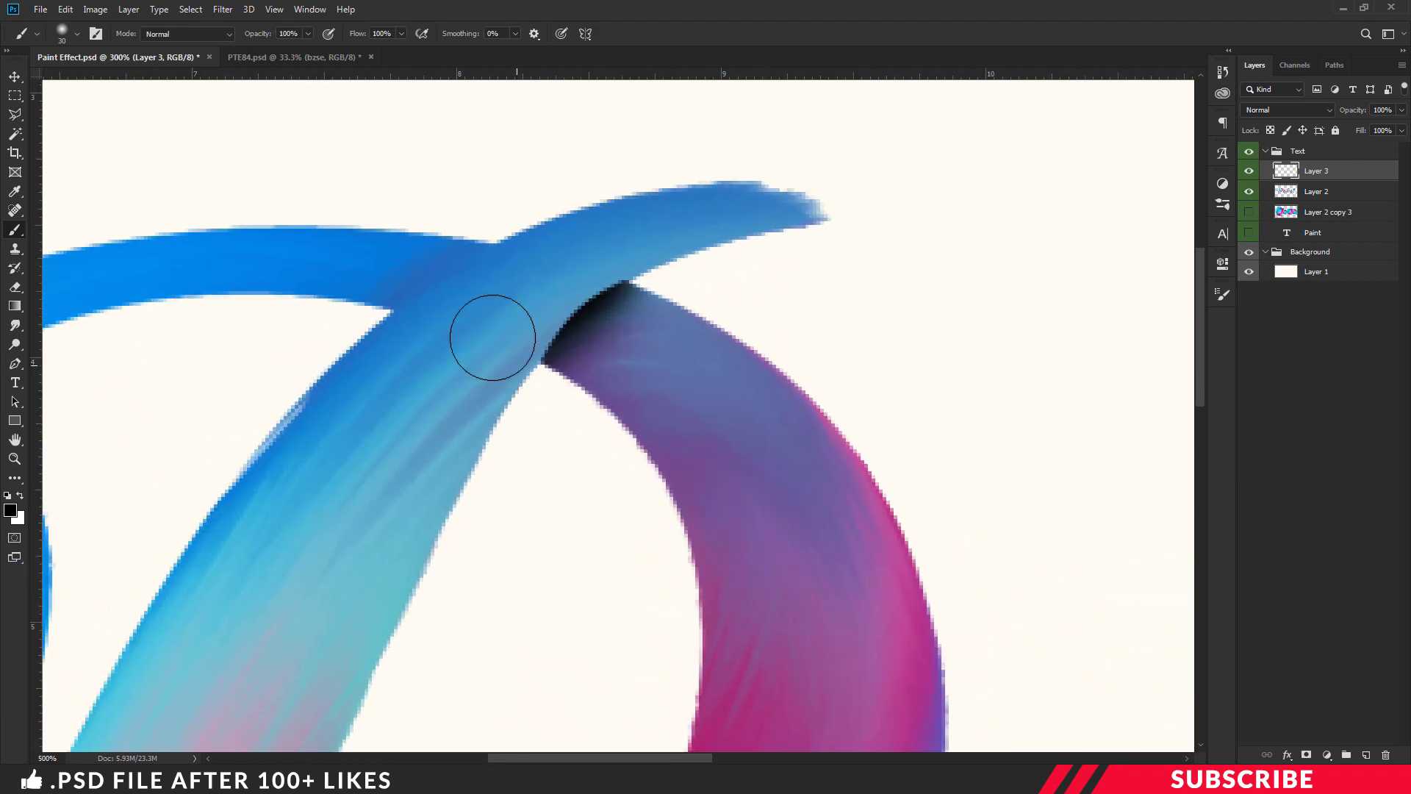
key("ctrl+plus")
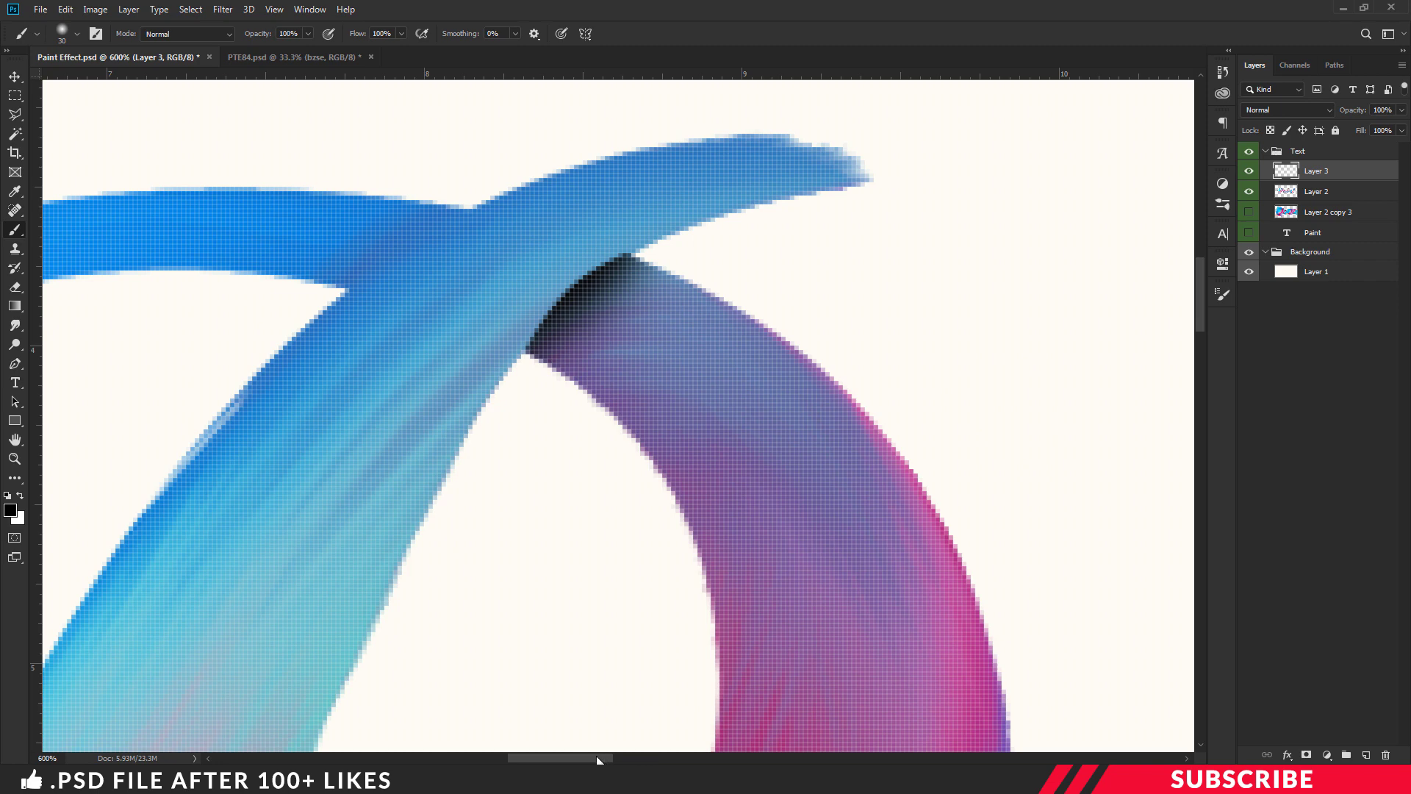
left_click_drag(597, 759, 546, 759)
Trace a pen path where the P's top loop meets the diagonal and make it a selection
key("p")
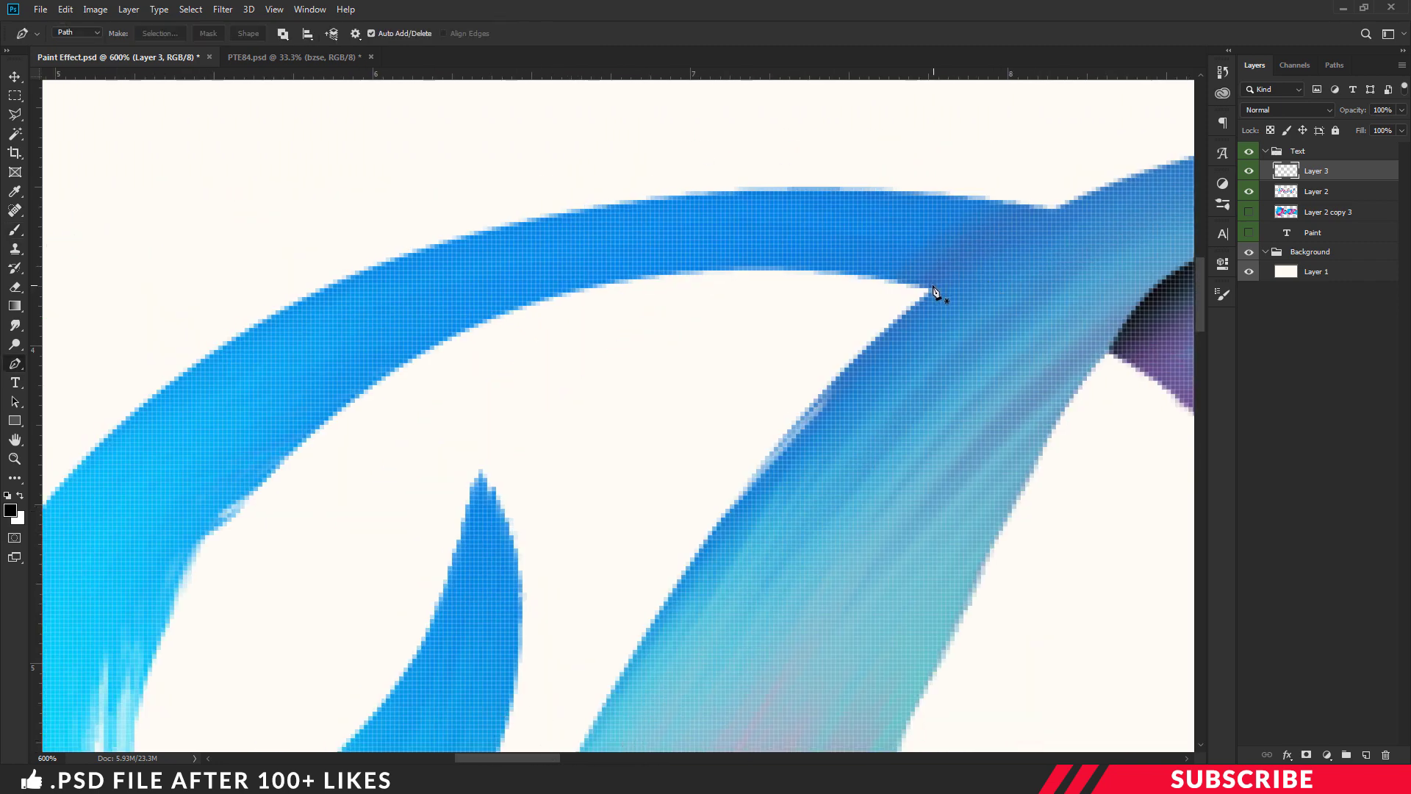
left_click(1061, 214)
left_click(995, 235)
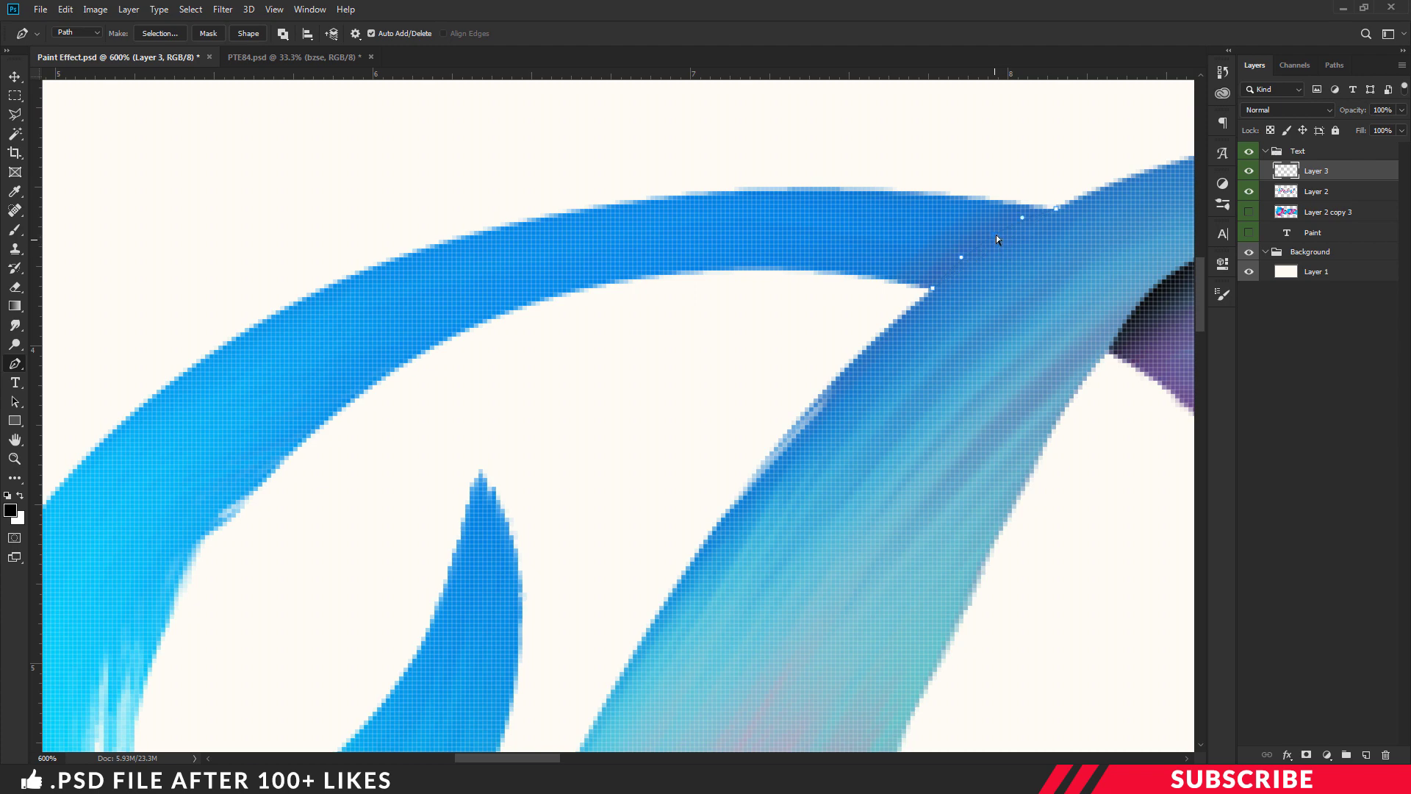
left_click(956, 196)
right_click(927, 224)
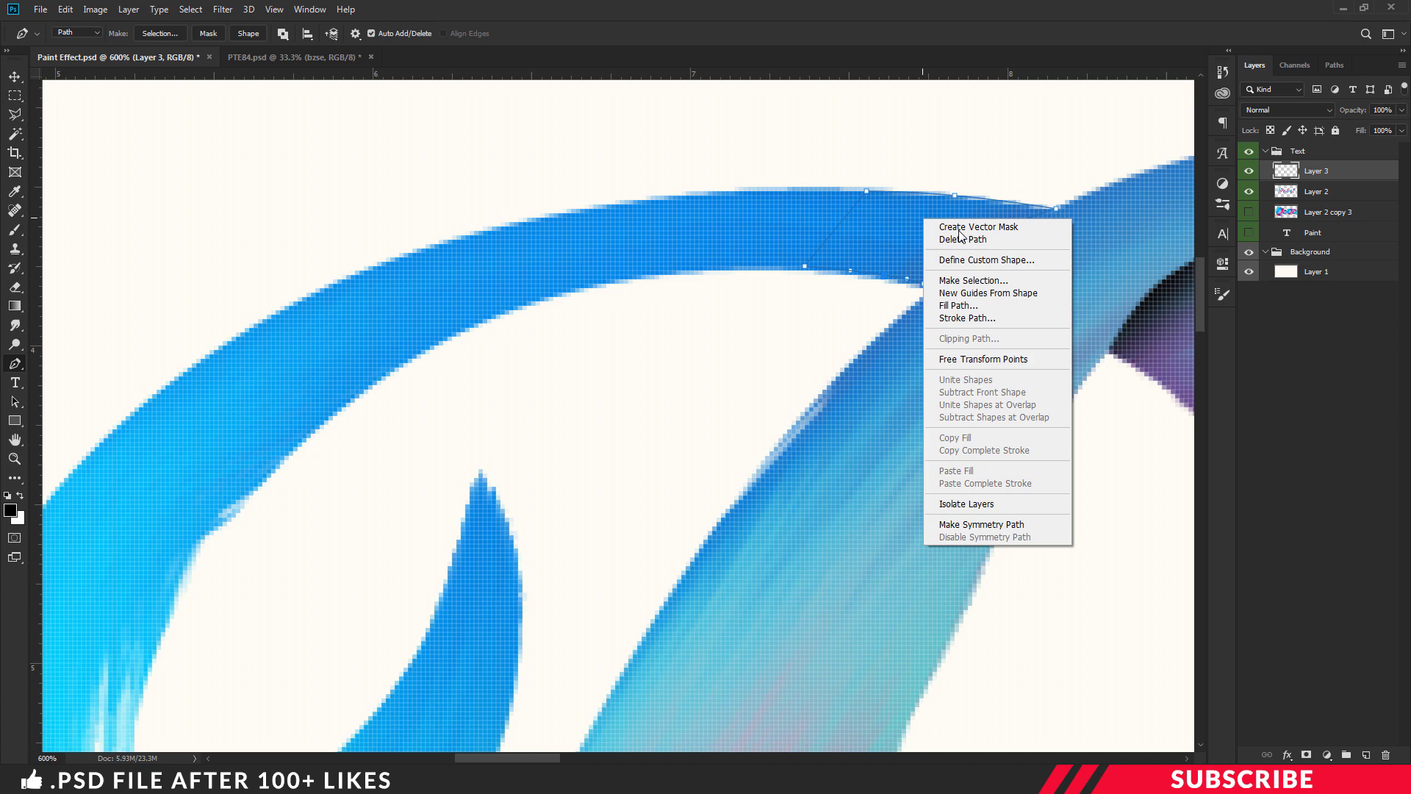
left_click(983, 283)
left_click(779, 210)
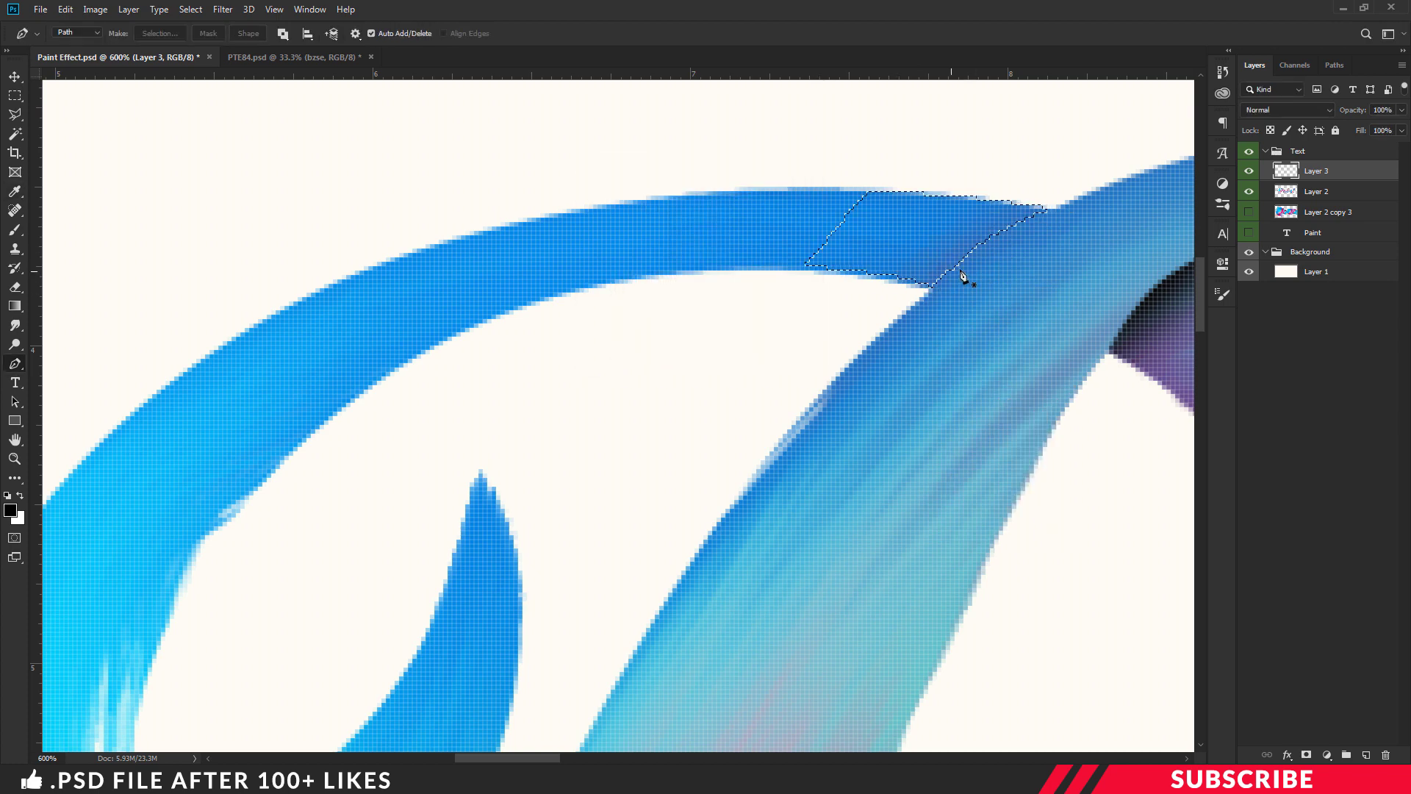
Brush darker blue shadow into the selection's corner and zoom out to the whole lettering
key("b")
key("bracketright")
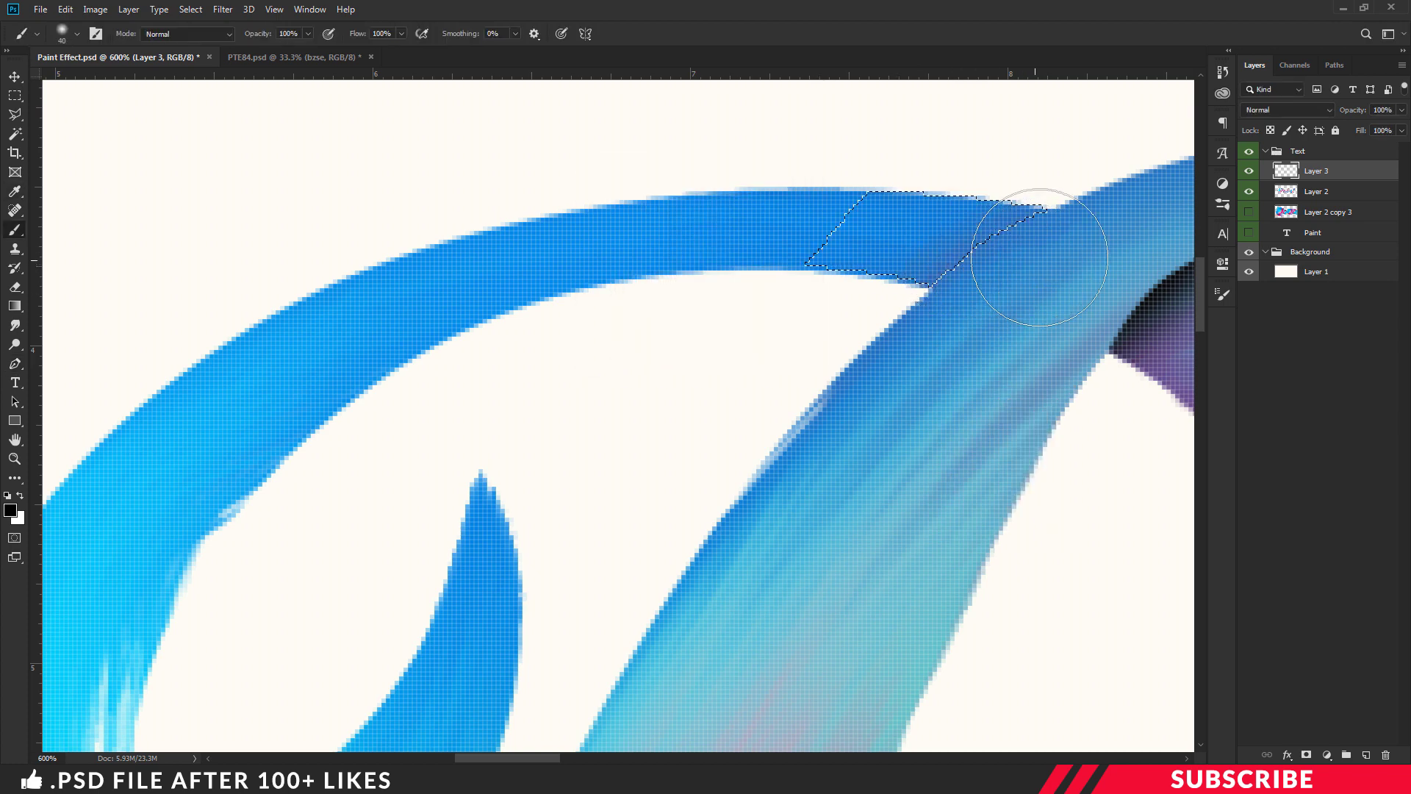
mouse_move(1007, 236)
left_mouse_down()
mouse_move(1031, 260)
mouse_move(948, 247)
mouse_move(900, 331)
mouse_move(1055, 256)
mouse_move(960, 268)
mouse_move(970, 337)
left_mouse_up()
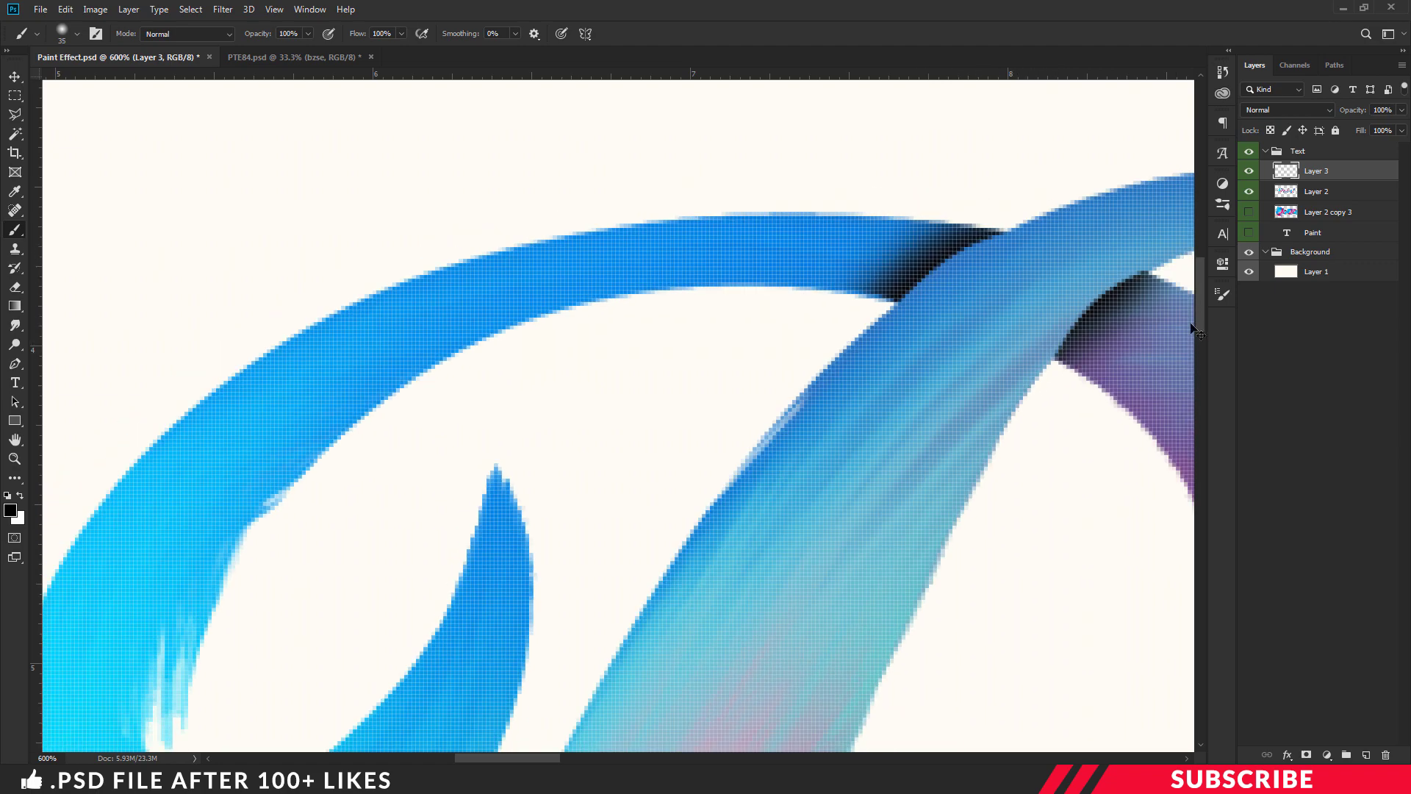
key("ctrl+minus")
key("ctrl+minus")
key("ctrl+minus")
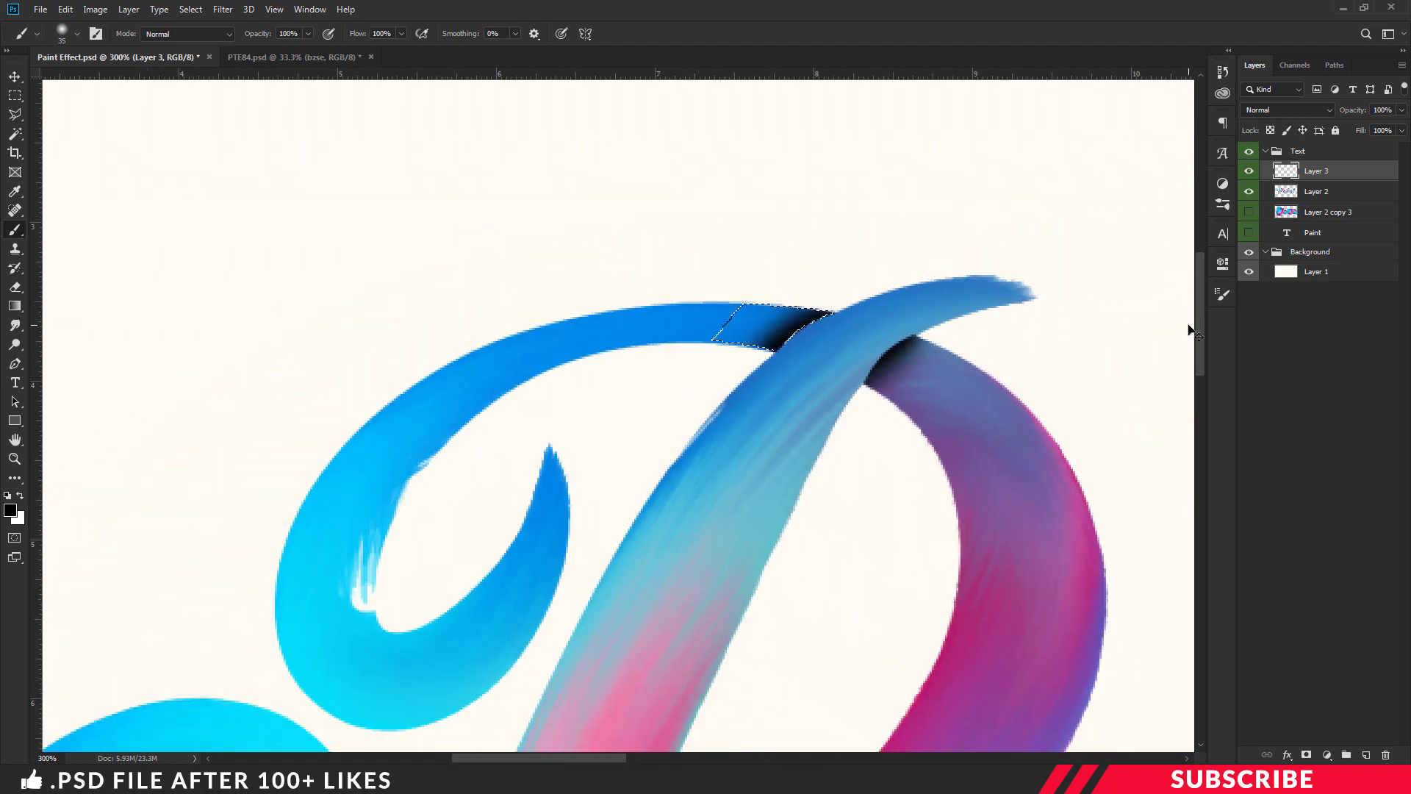
key("ctrl+minus")
key("ctrl+minus")
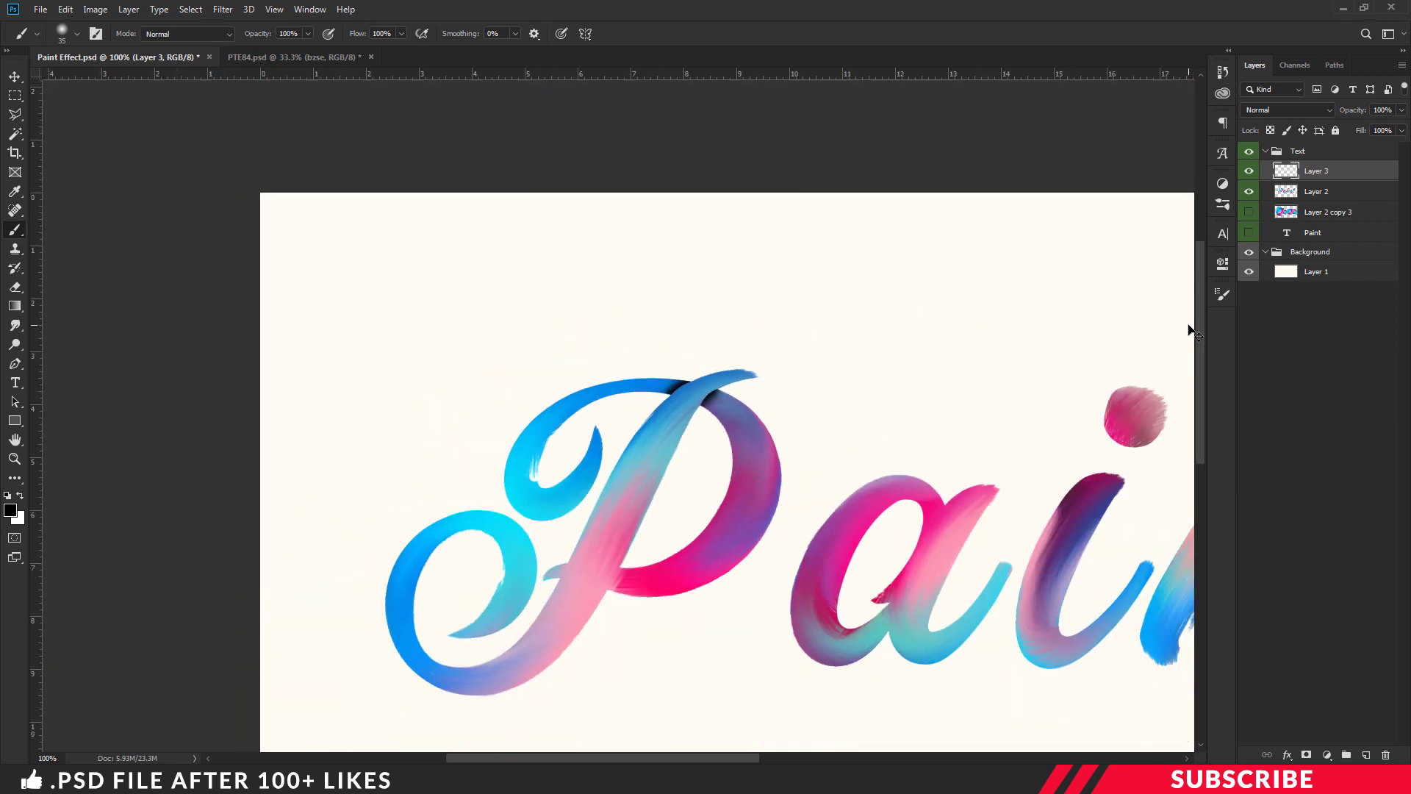
Trace a path around the overlap inside the a and turn it into a selection
left_click_drag(1122, 372, 542, 479)
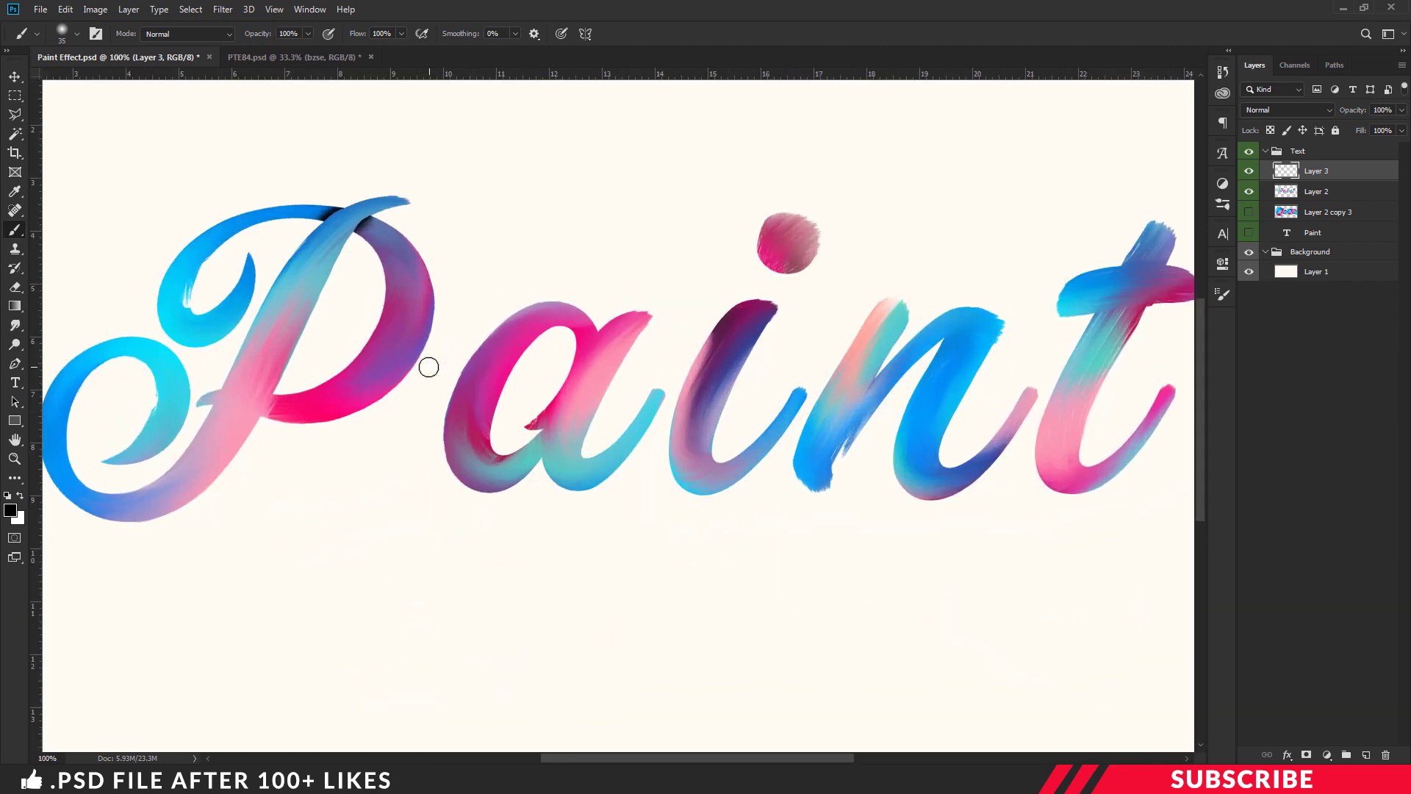
key("v")
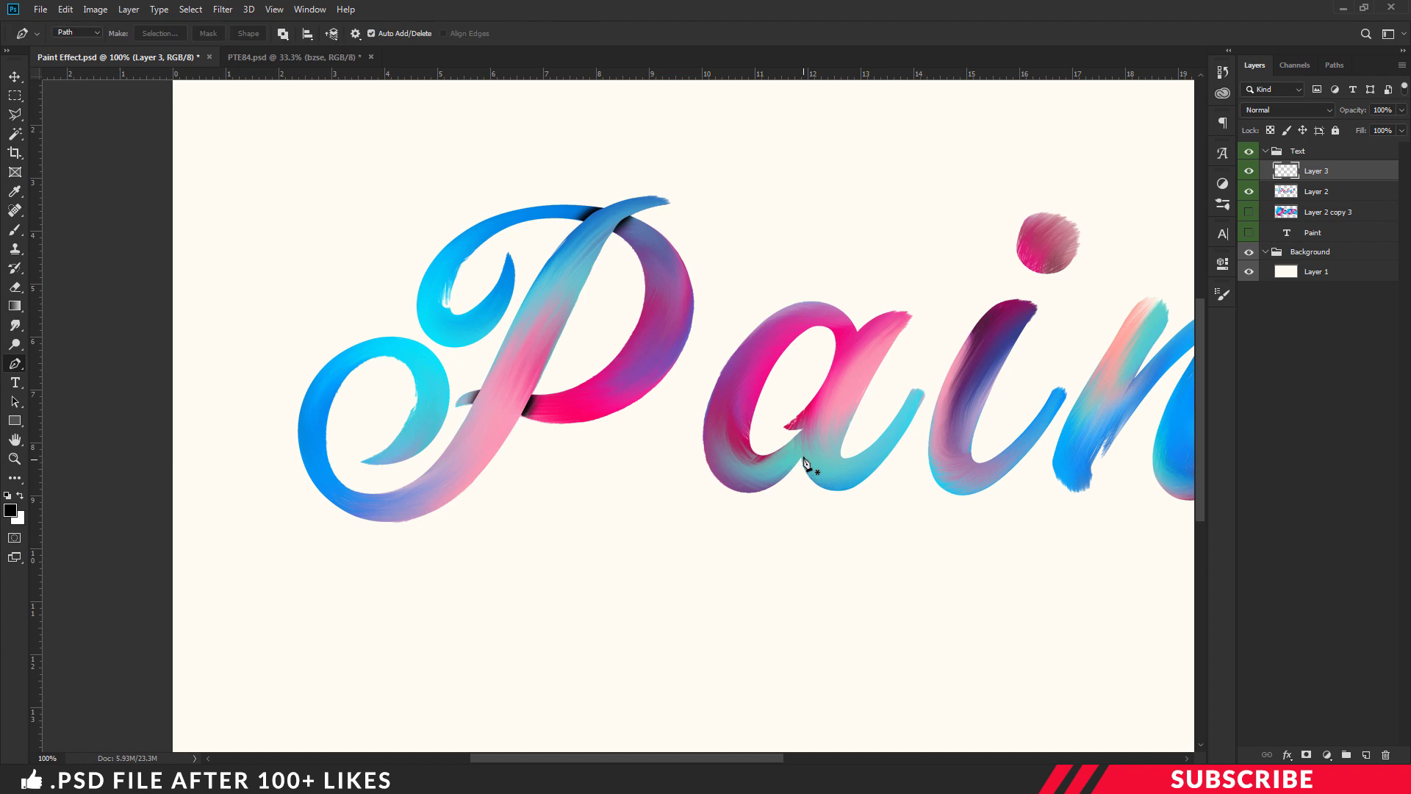
left_click(803, 460)
left_click(833, 367)
left_click(850, 317)
right_click(843, 328)
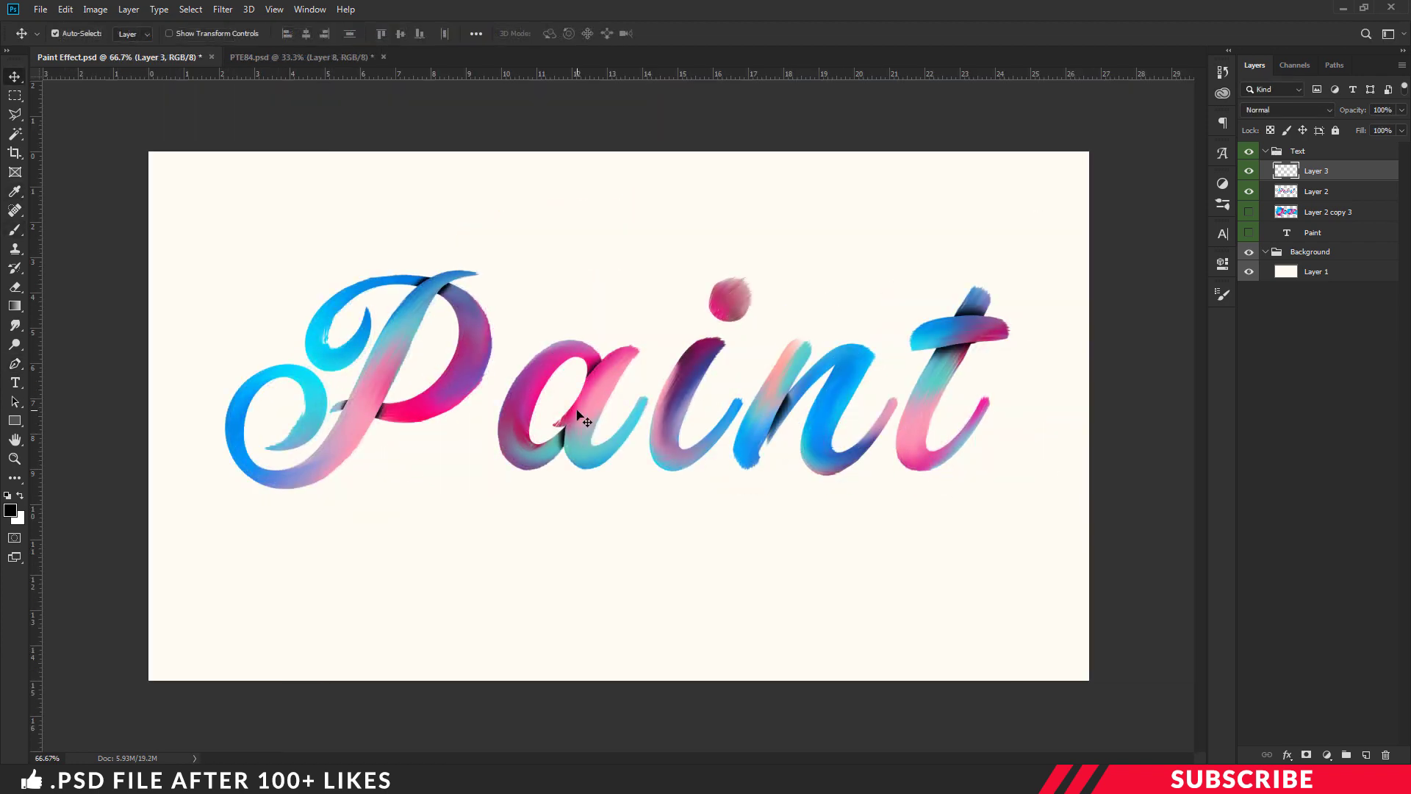
Fit the whole word in view and stamp all visible layers into Layer 3
key("ctrl+minus")
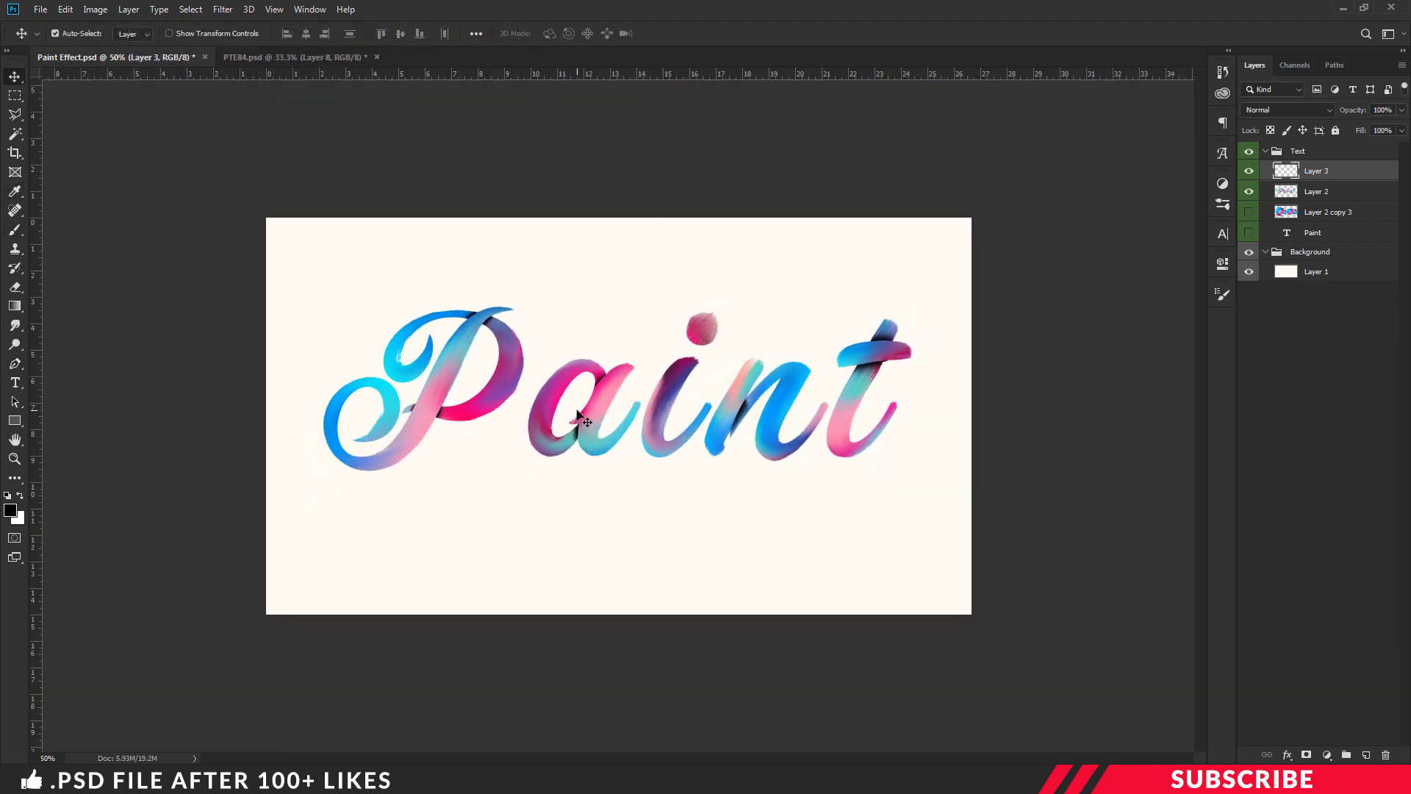
key("ctrl+plus")
key("ctrl+plus")
key("ctrl+minus")
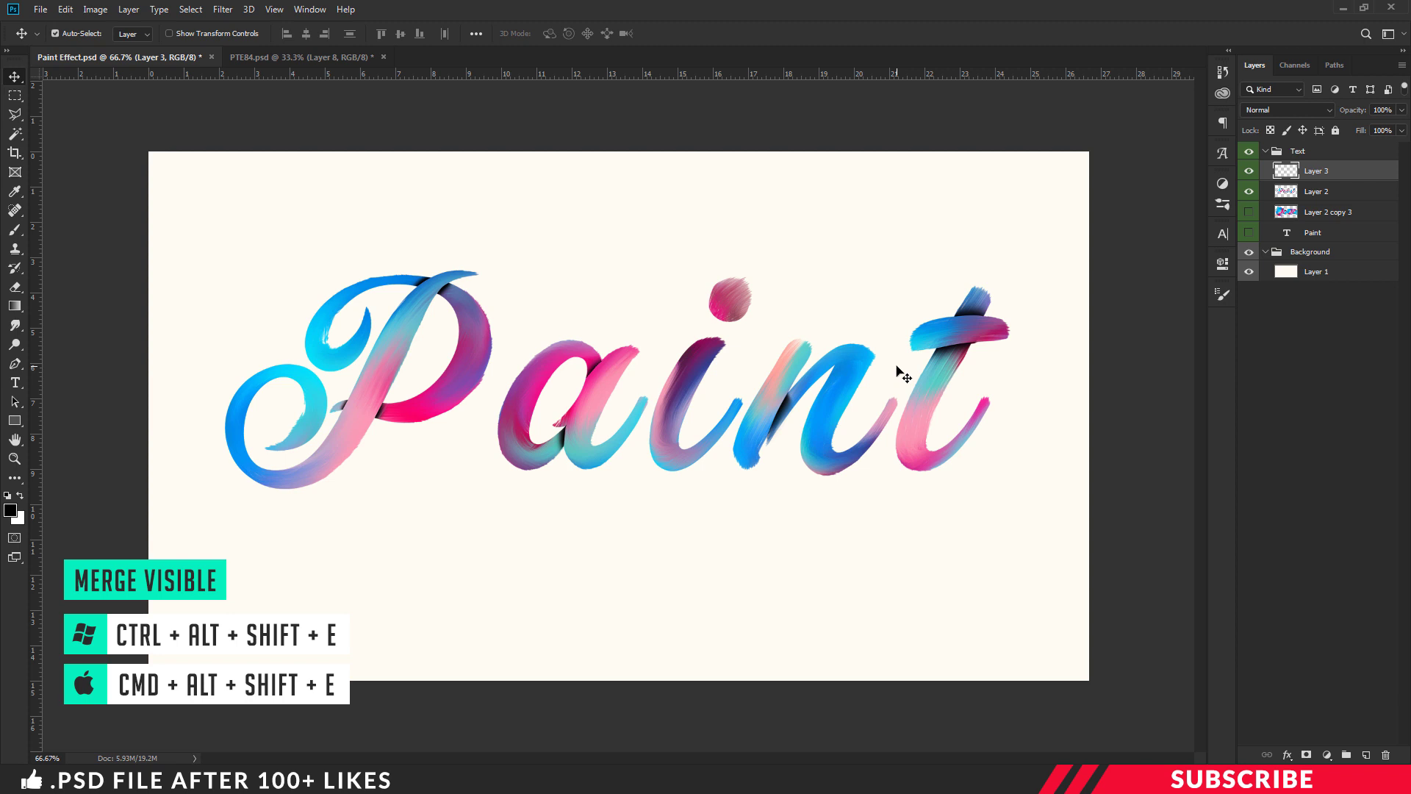
key("ctrl+alt+shift+e")
key("ctrl+alt+shift+e")
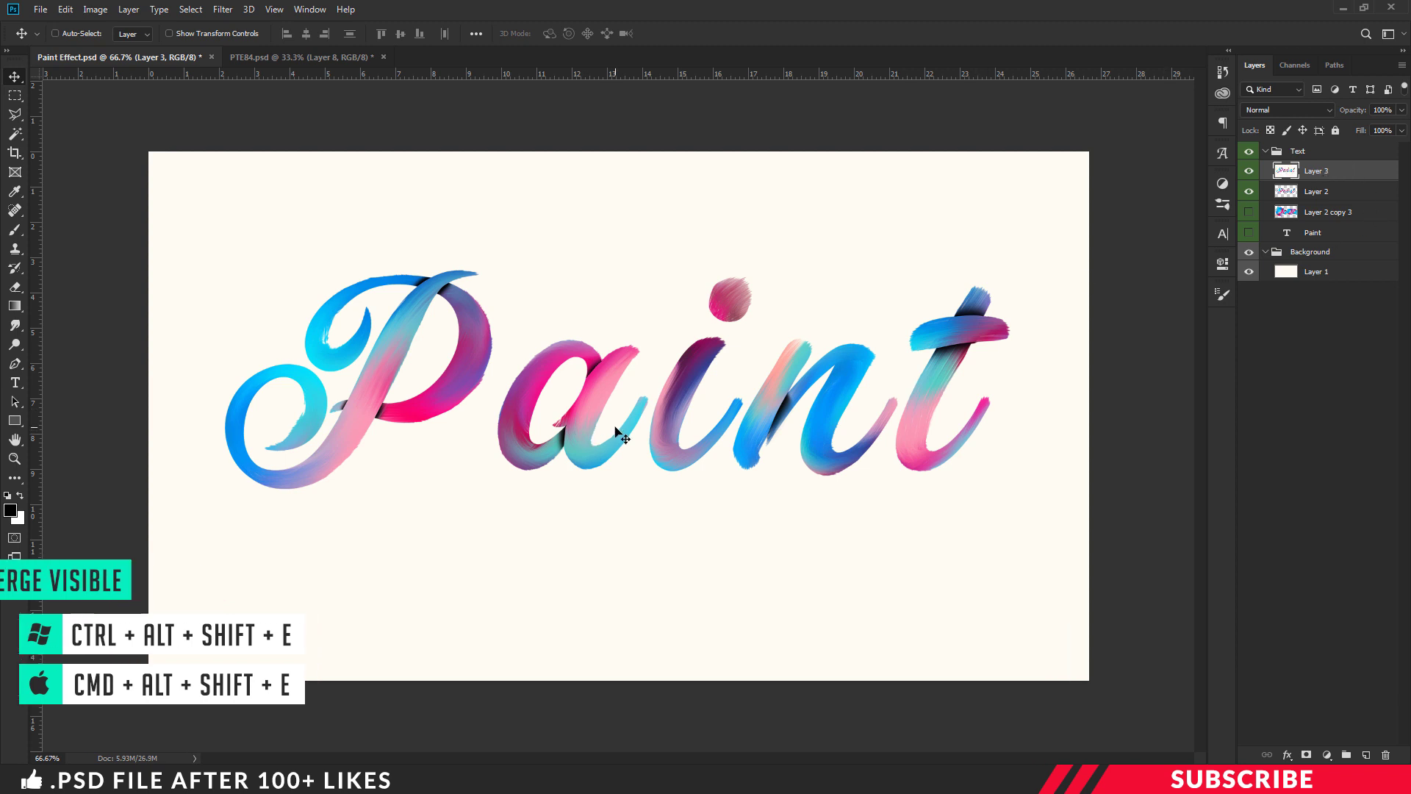
In the Camera Raw Filter, raise Vibrance and Saturation to +6
left_click(221, 9)
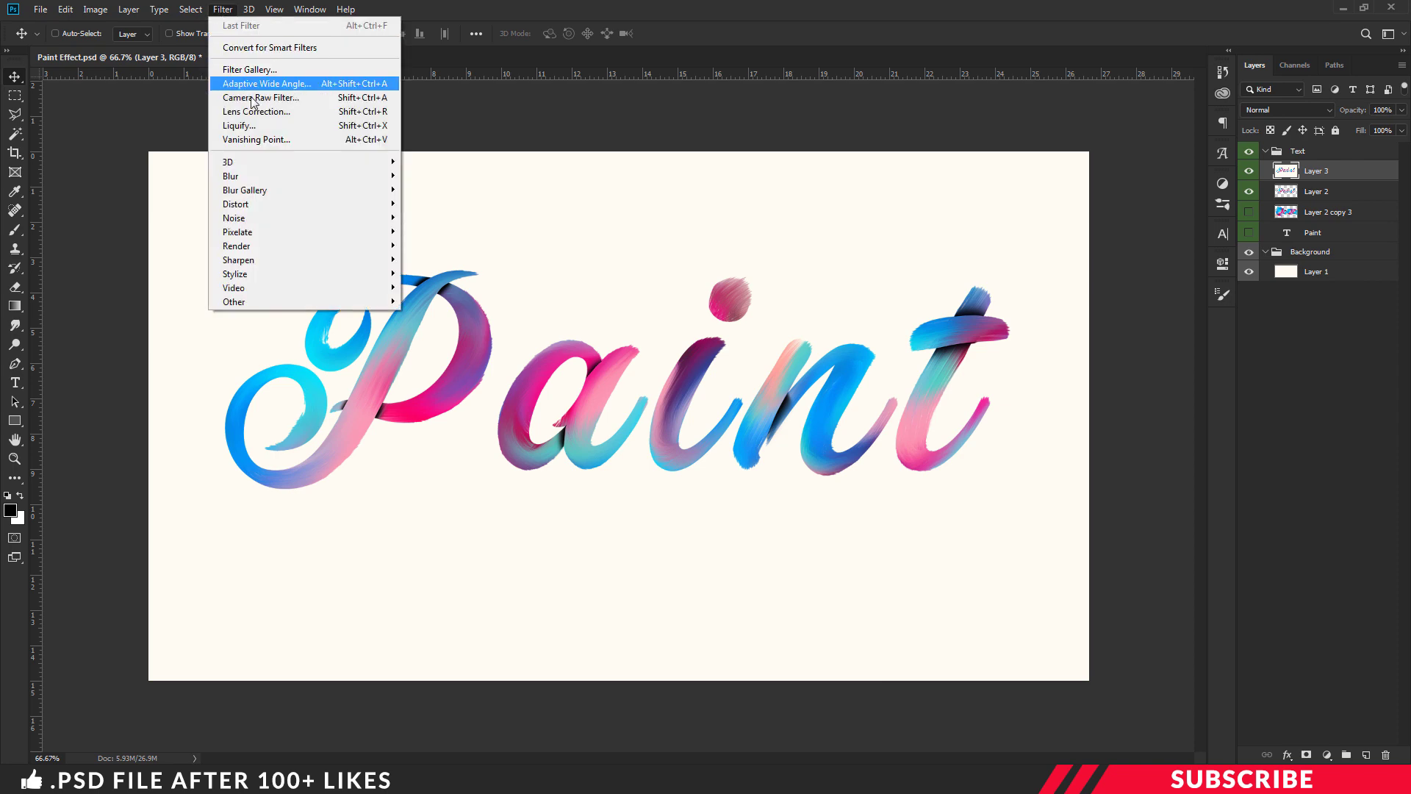
left_click(298, 98)
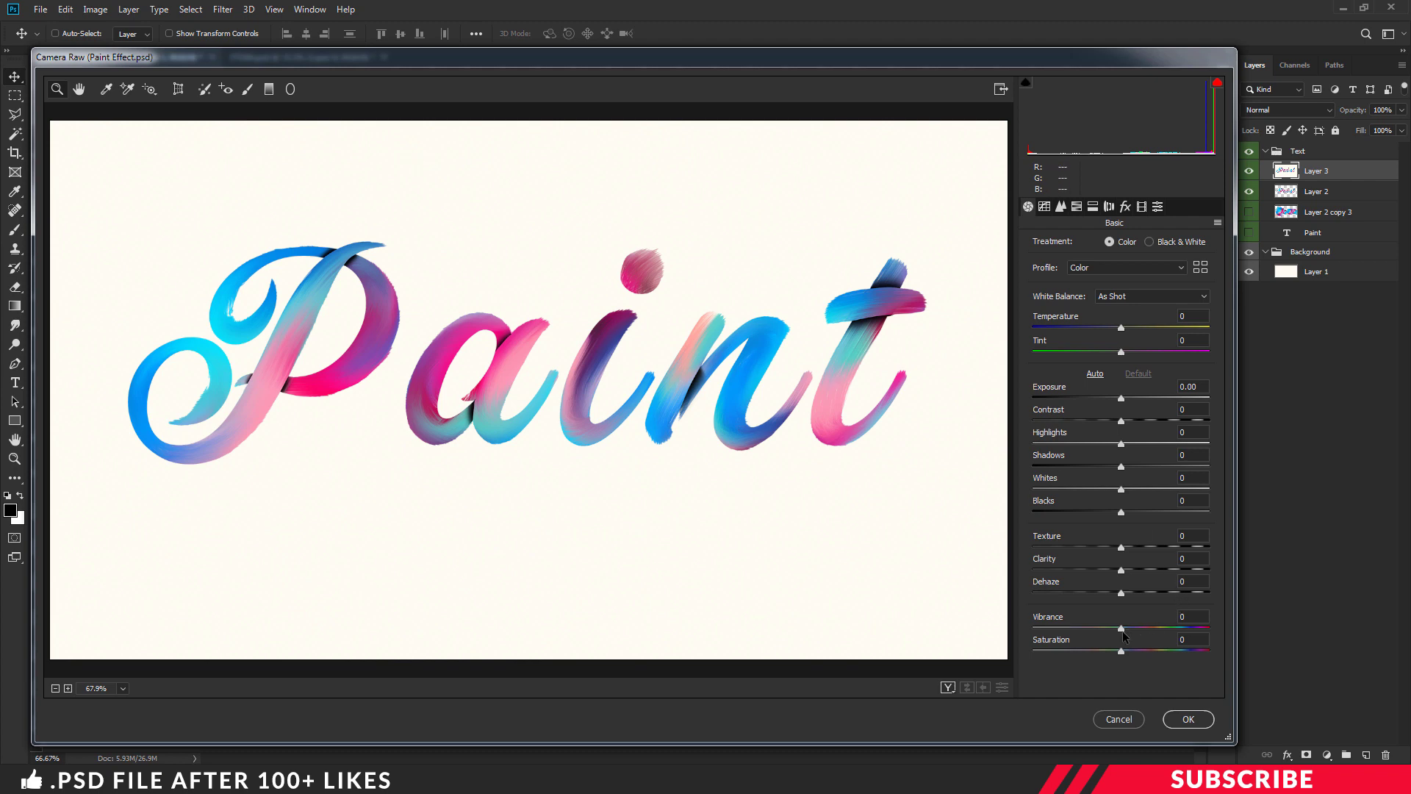
left_click_drag(1121, 651, 1126, 628)
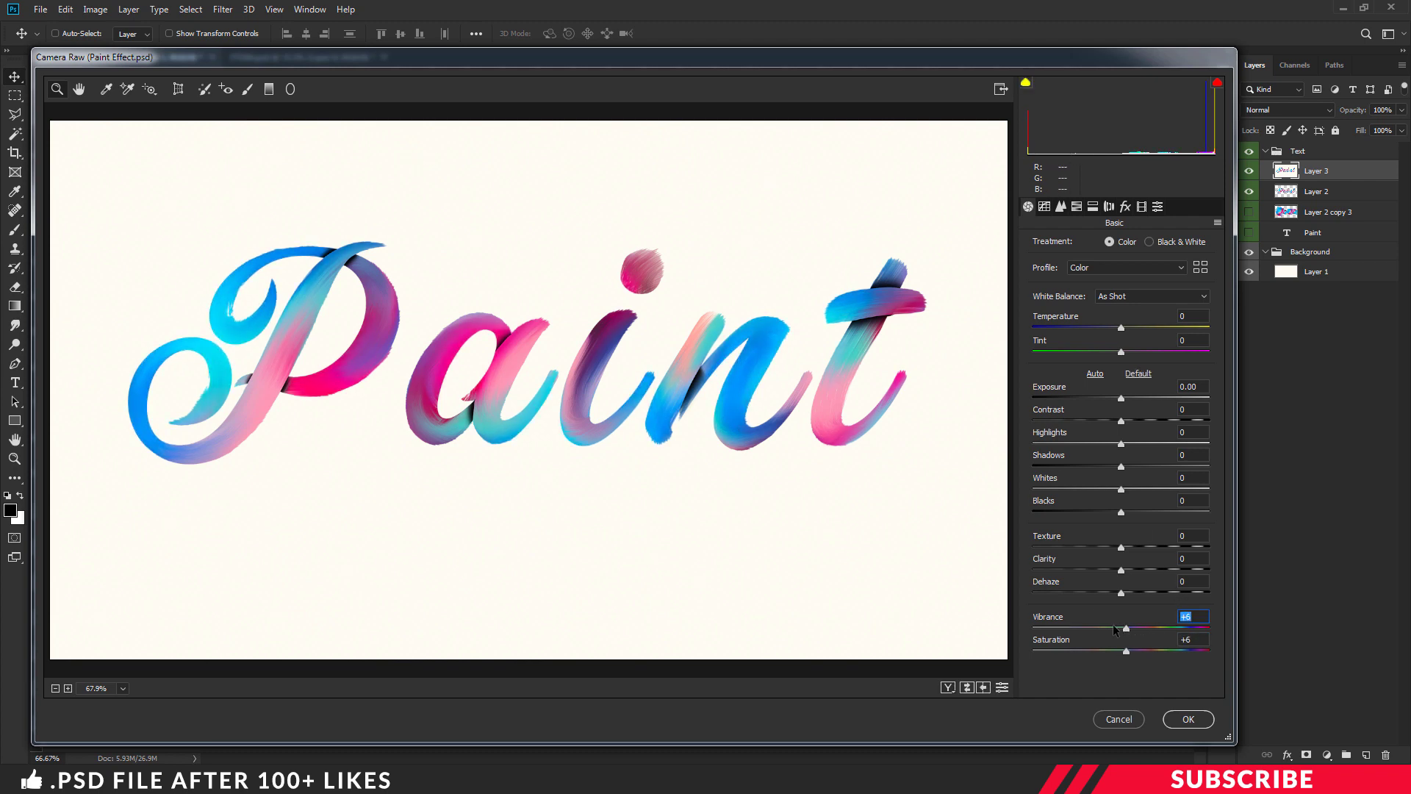
Apply the Sharpening Heavy and Creative Turquoise & Red presets and confirm the grade
left_click(1158, 208)
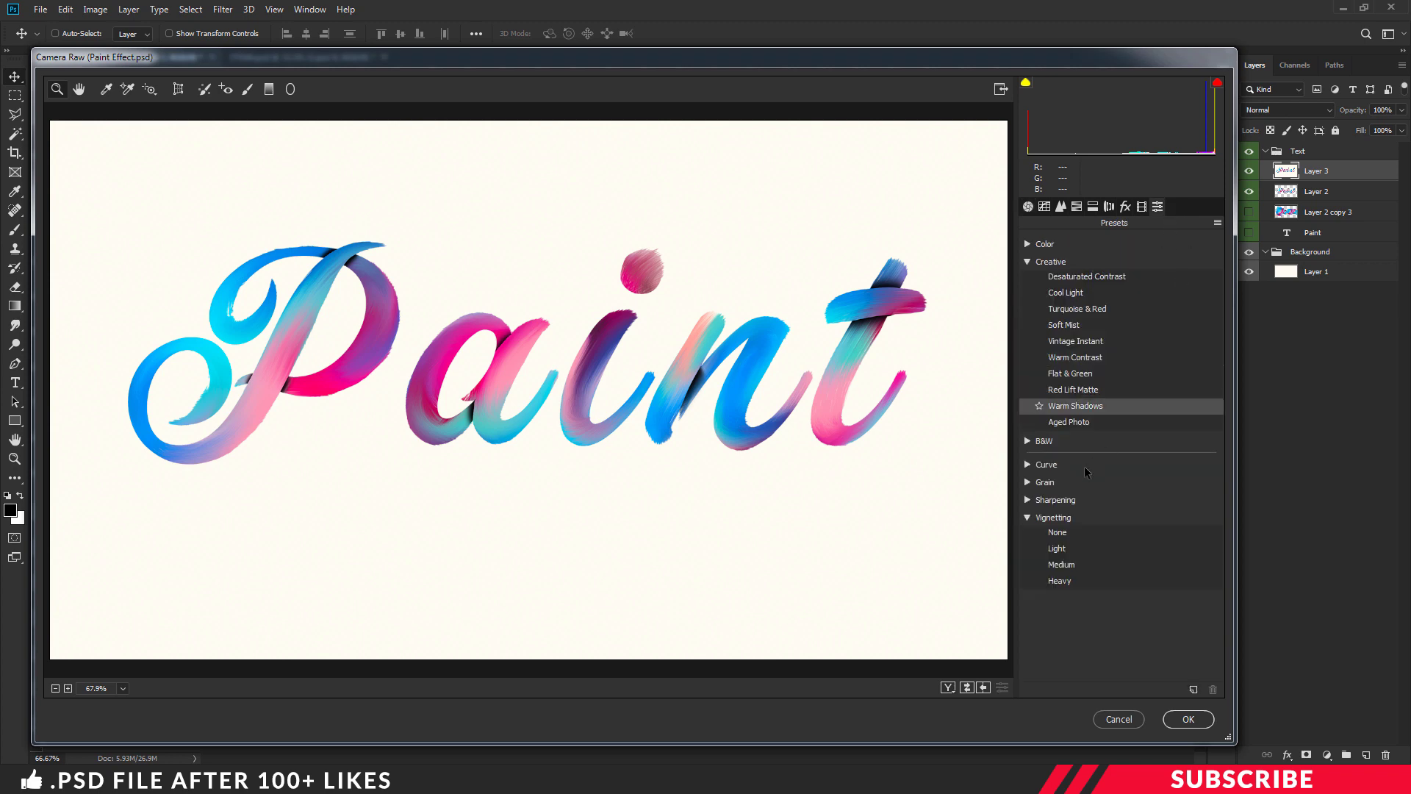
left_click(1027, 518)
left_click(1051, 499)
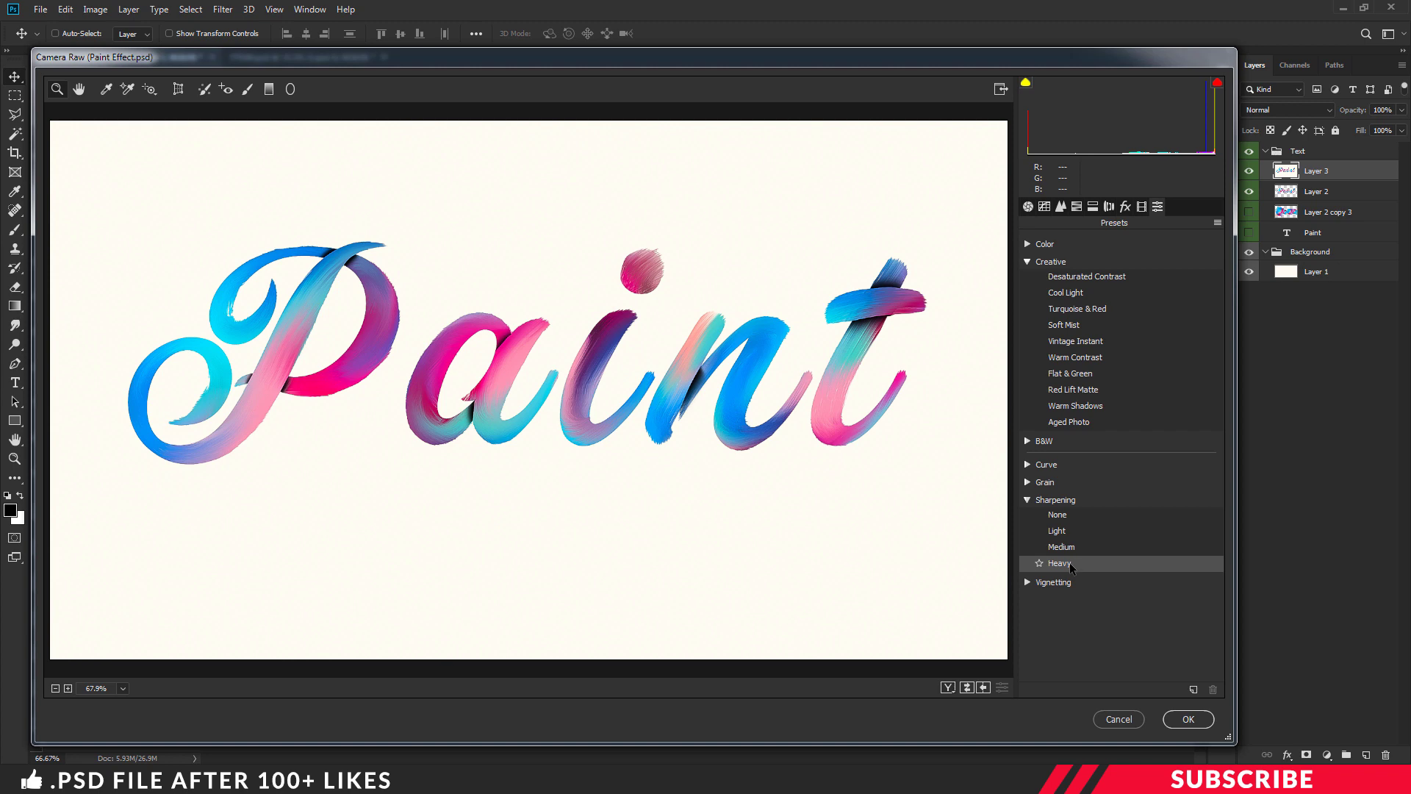
left_click(1070, 563)
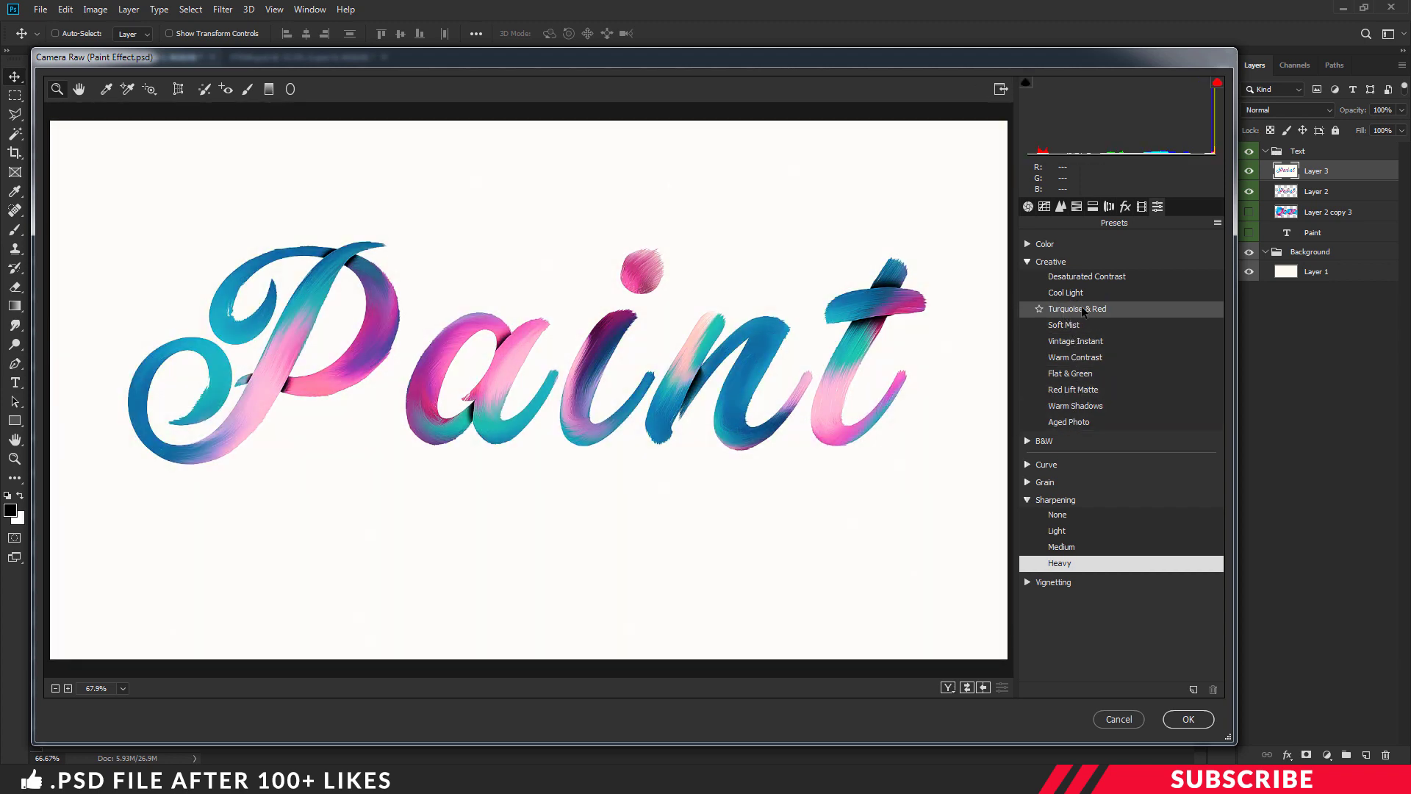
left_click(1082, 308)
left_click(1184, 722)
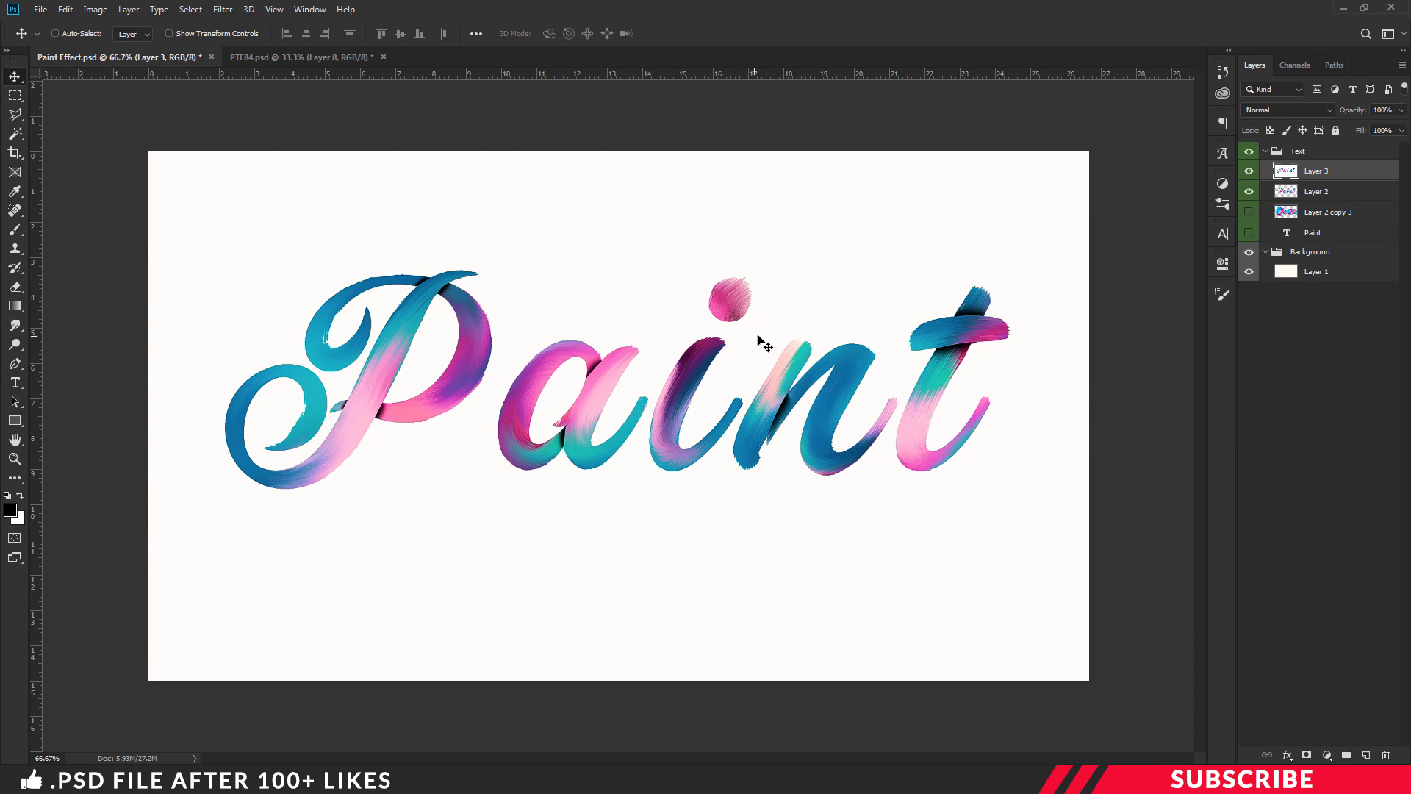
key("ctrl+1")
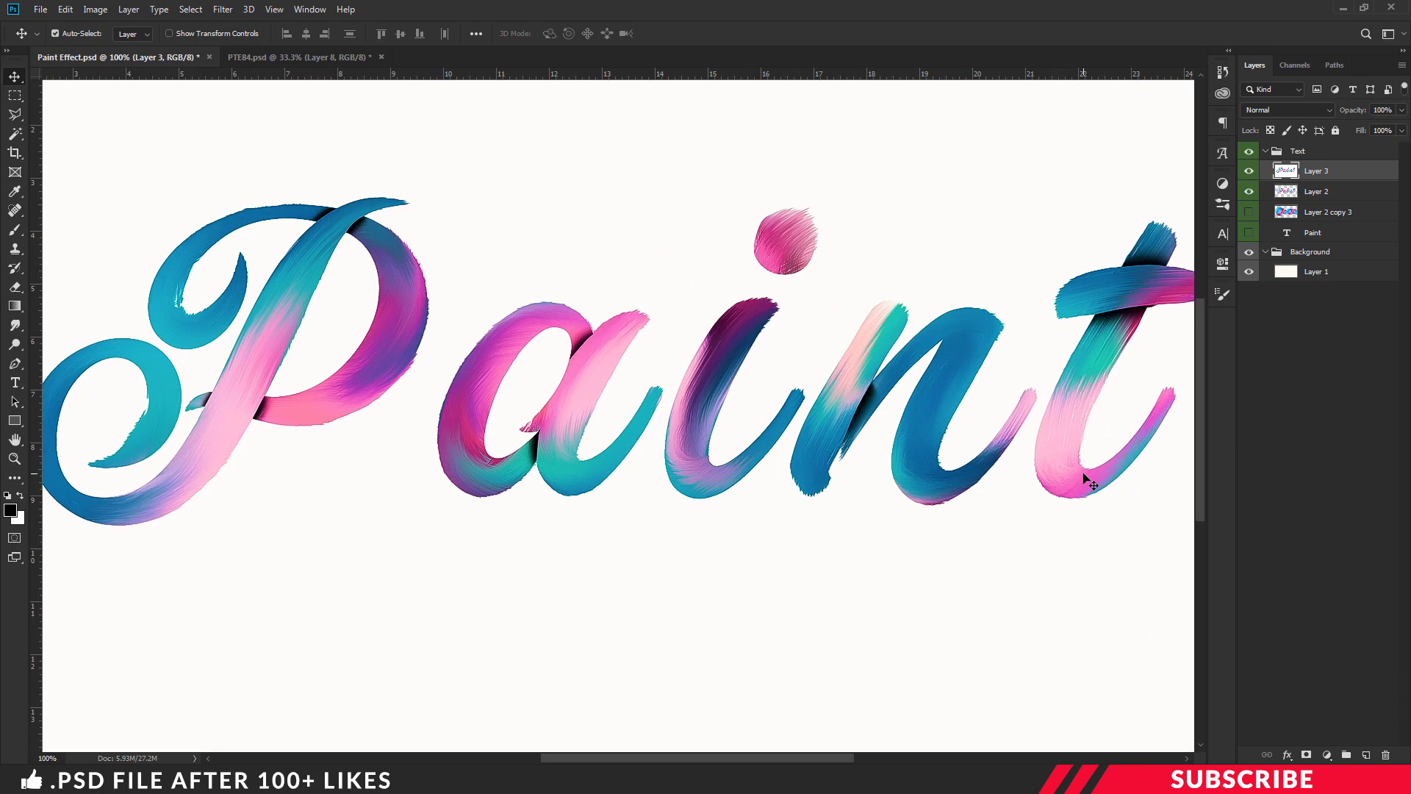